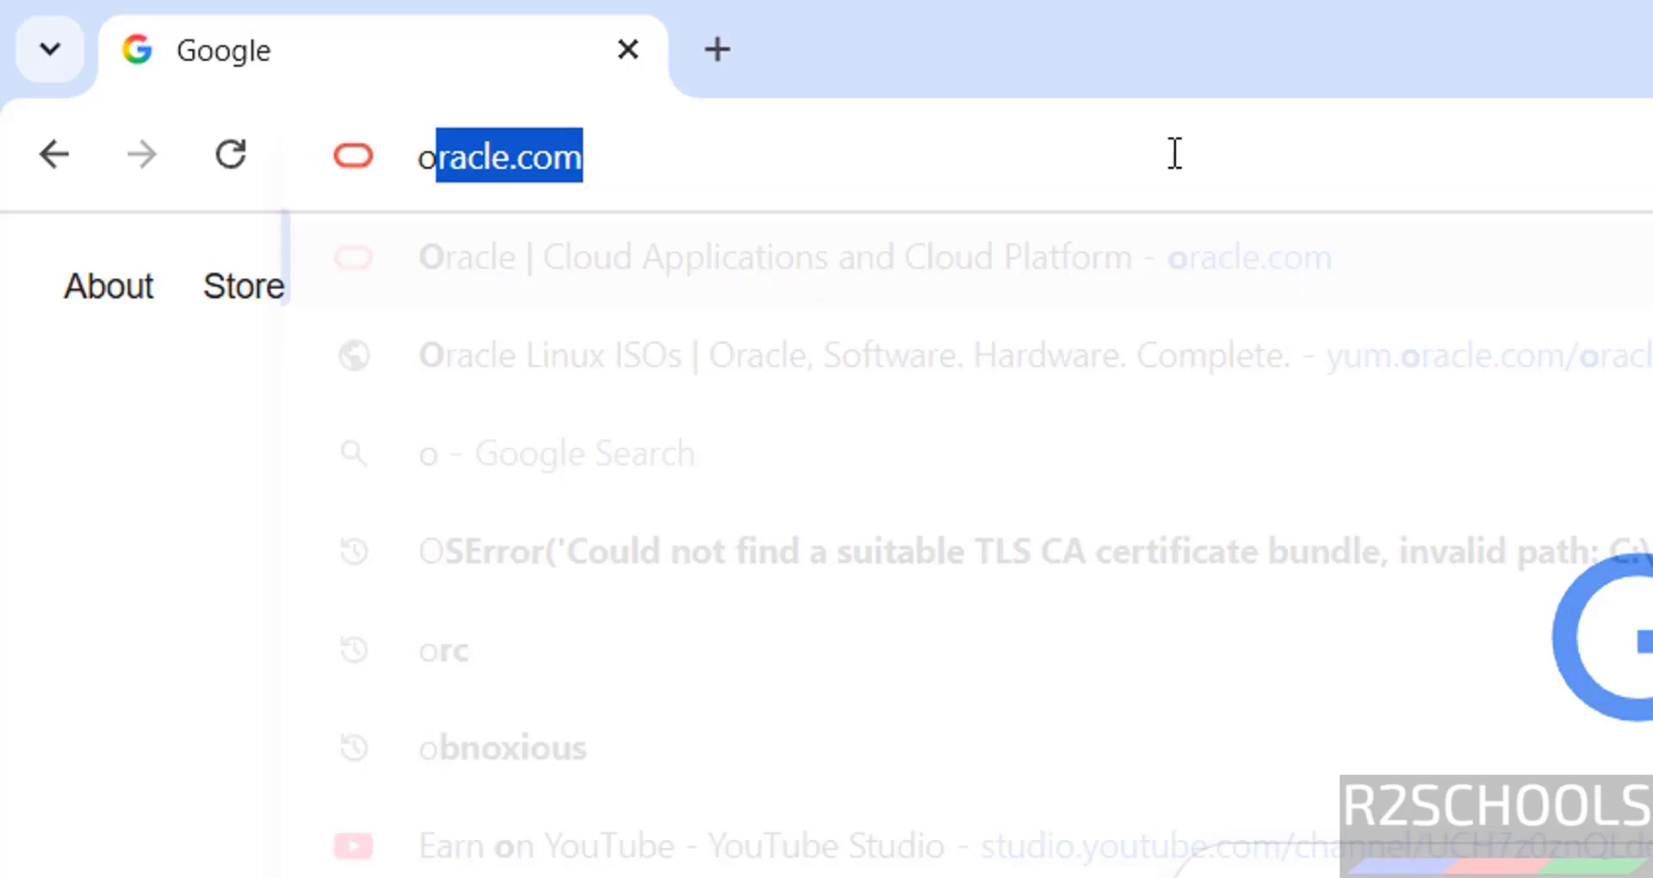
Load oracle.com, go through Products to the Oracle Linux page, and open its Downloads page.
key("Return")
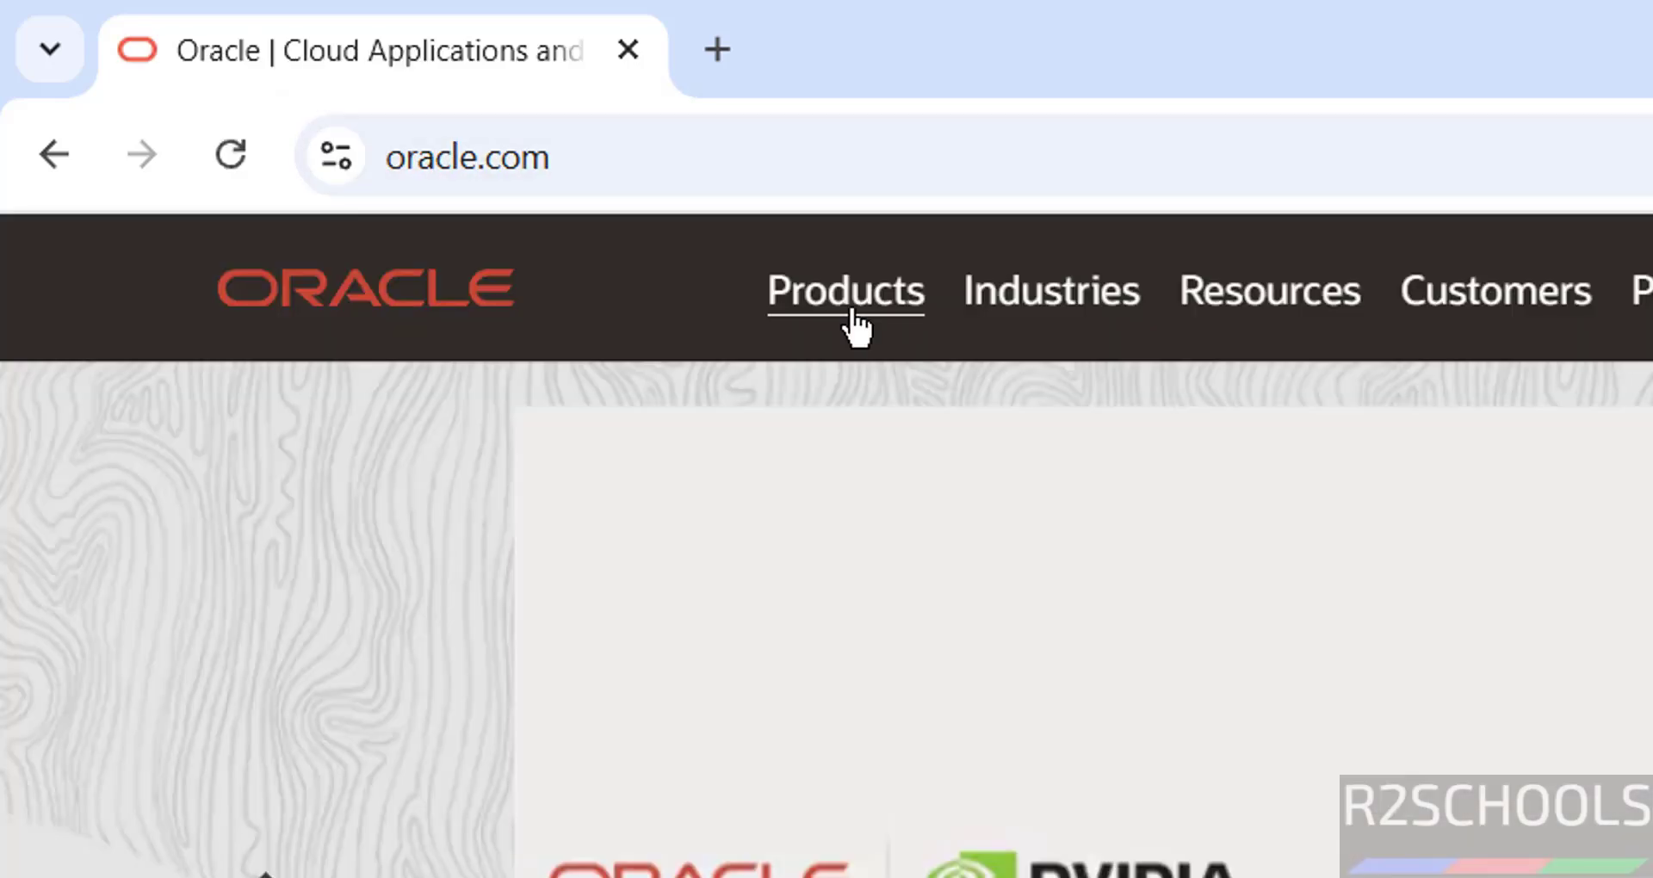
left_click(848, 310)
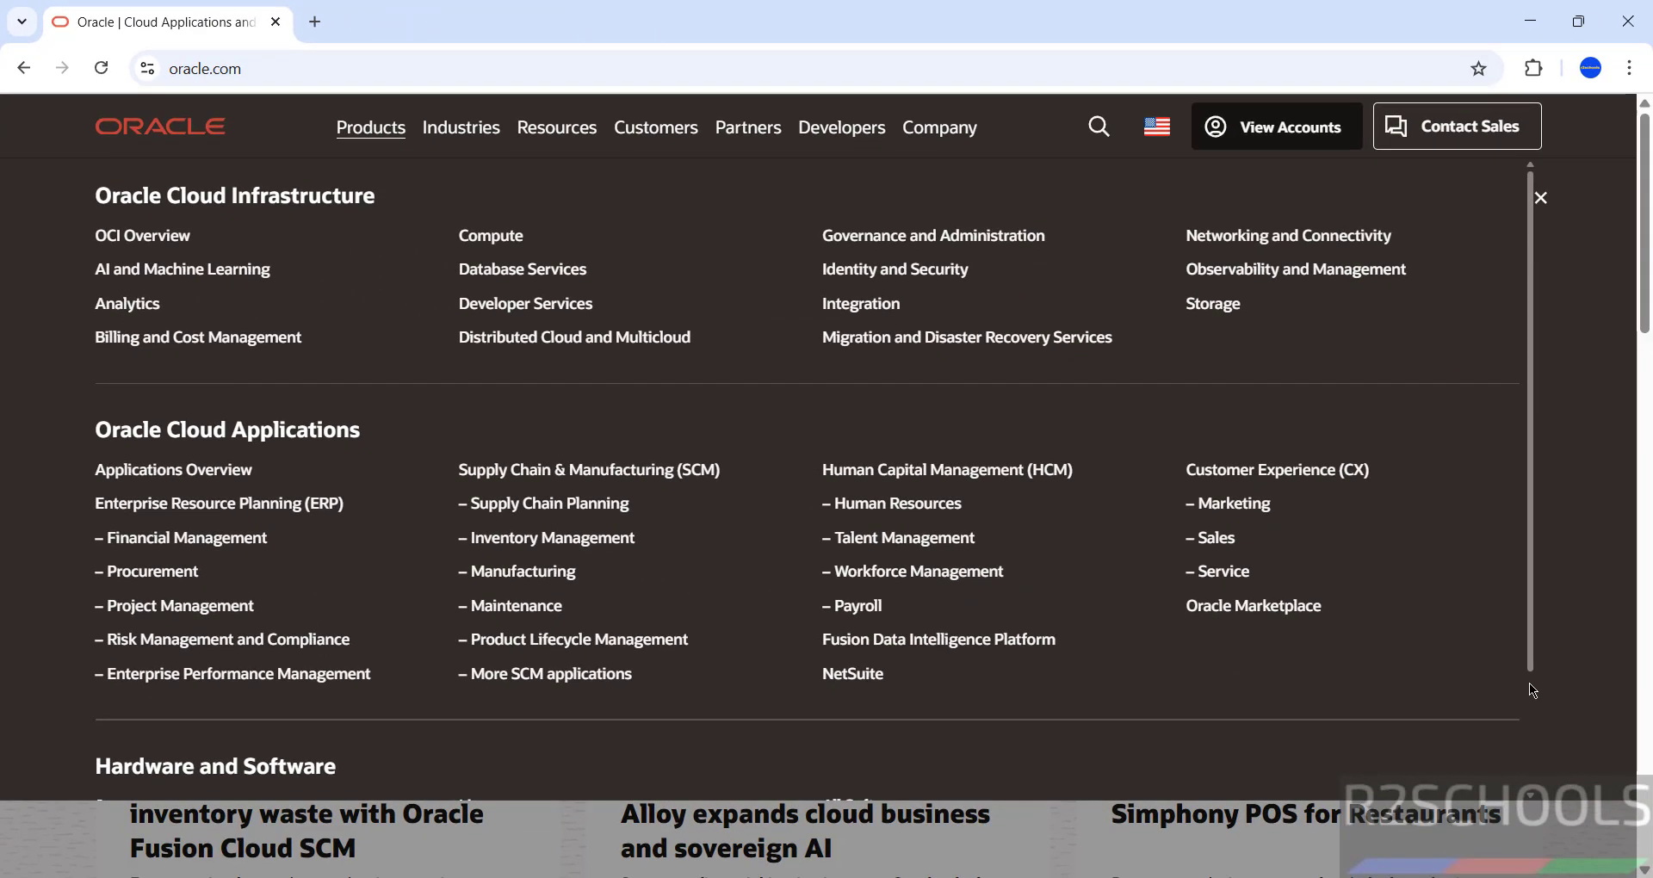
scroll(1529, 684, "down", 2)
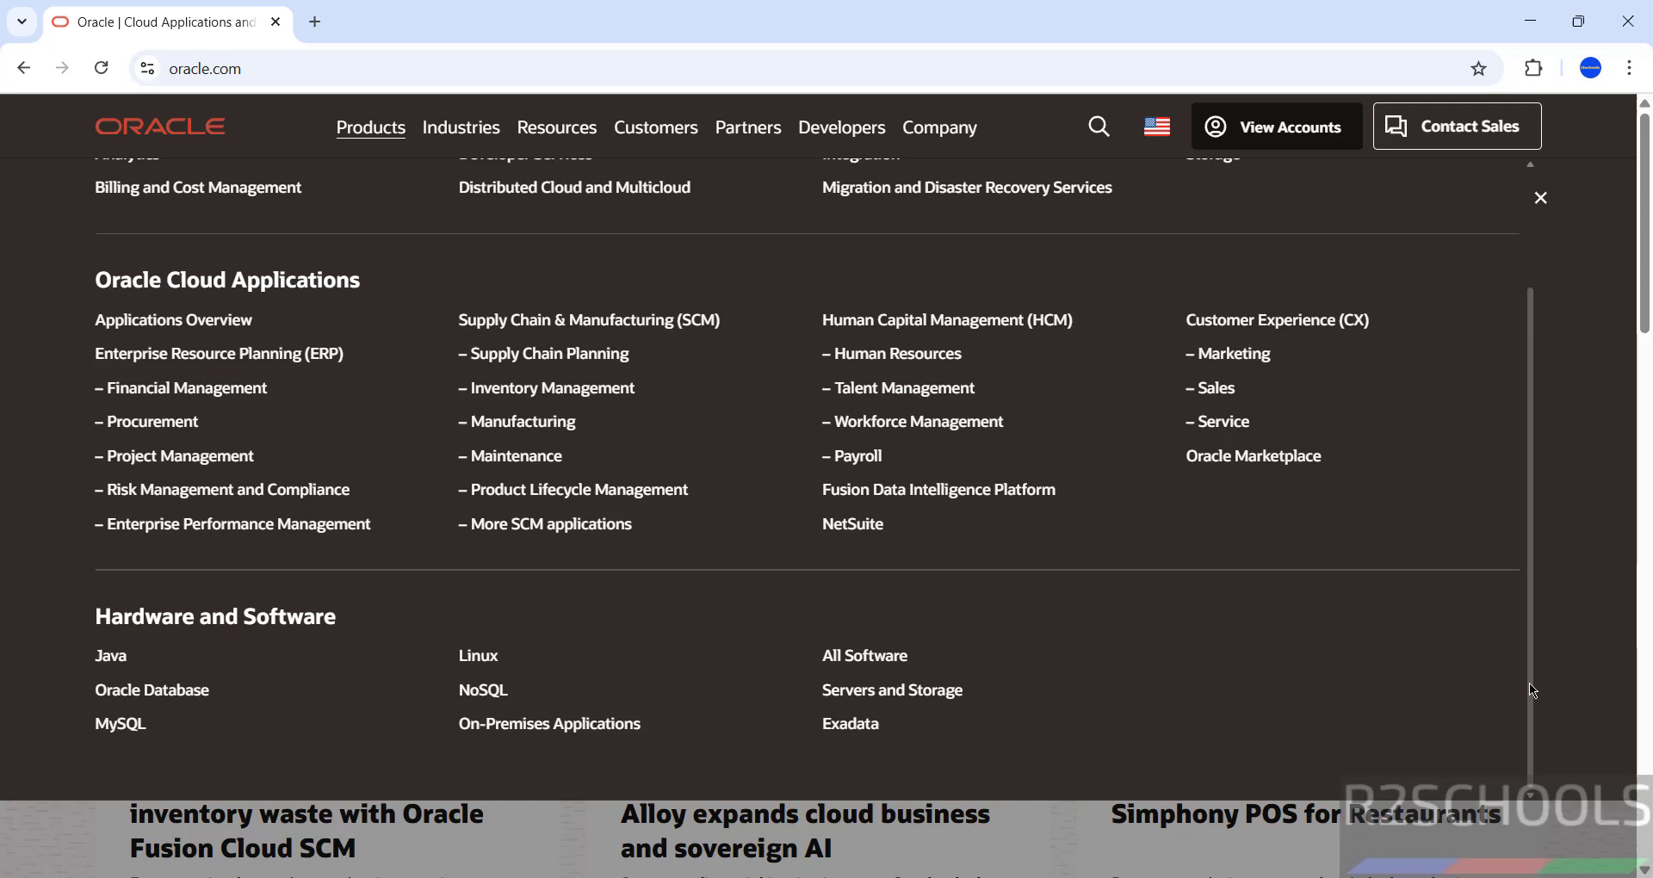
left_click(469, 658)
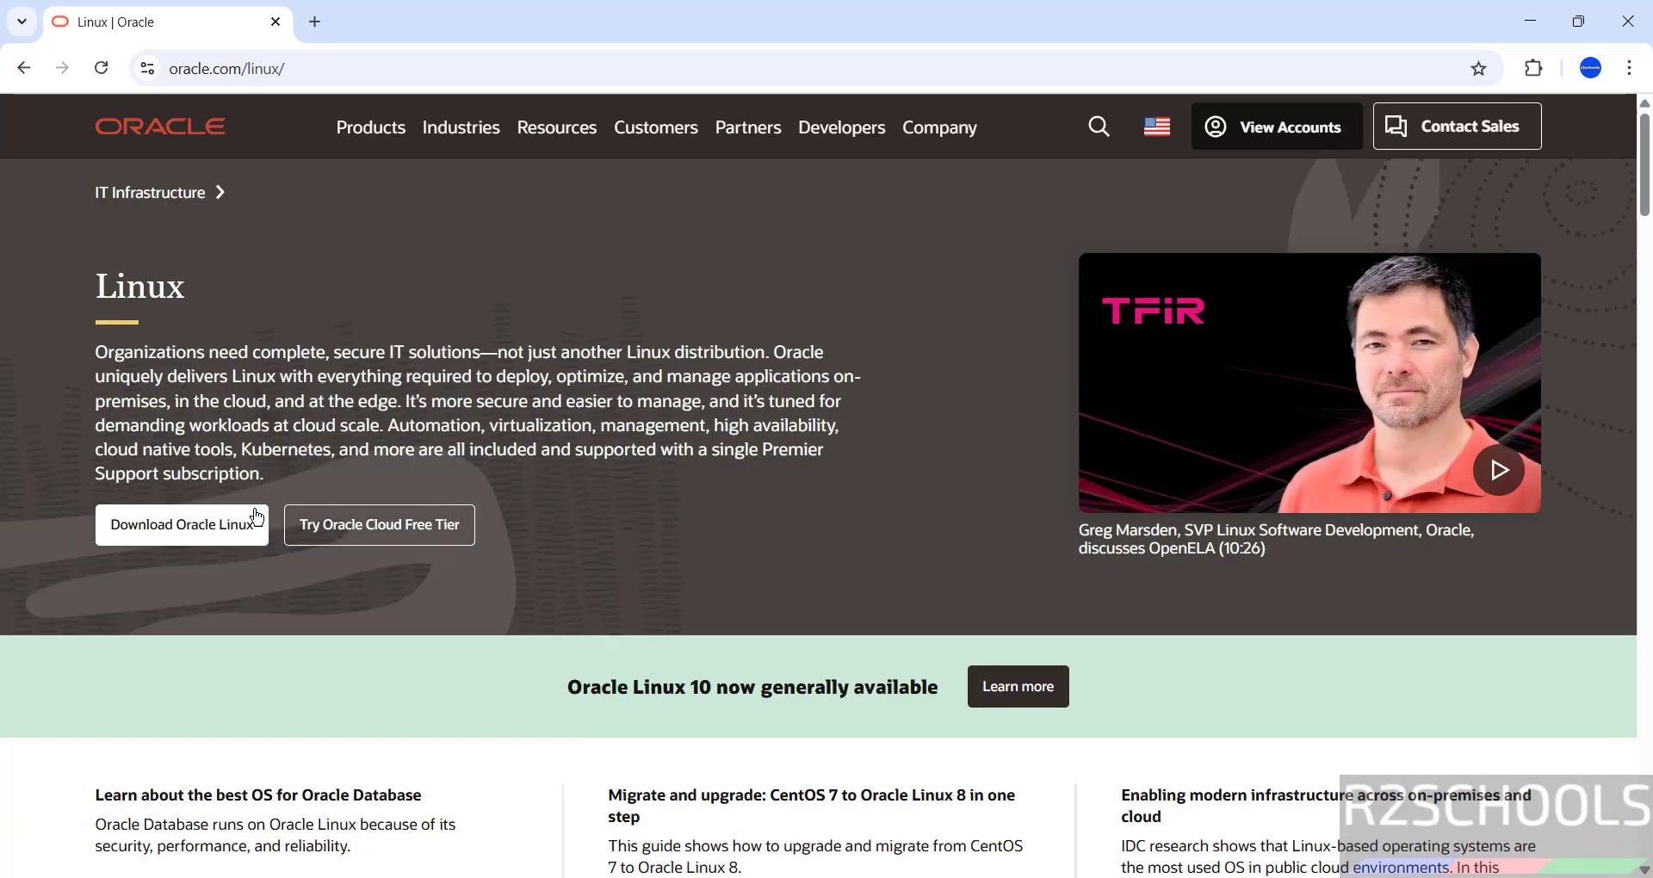
left_click(180, 532)
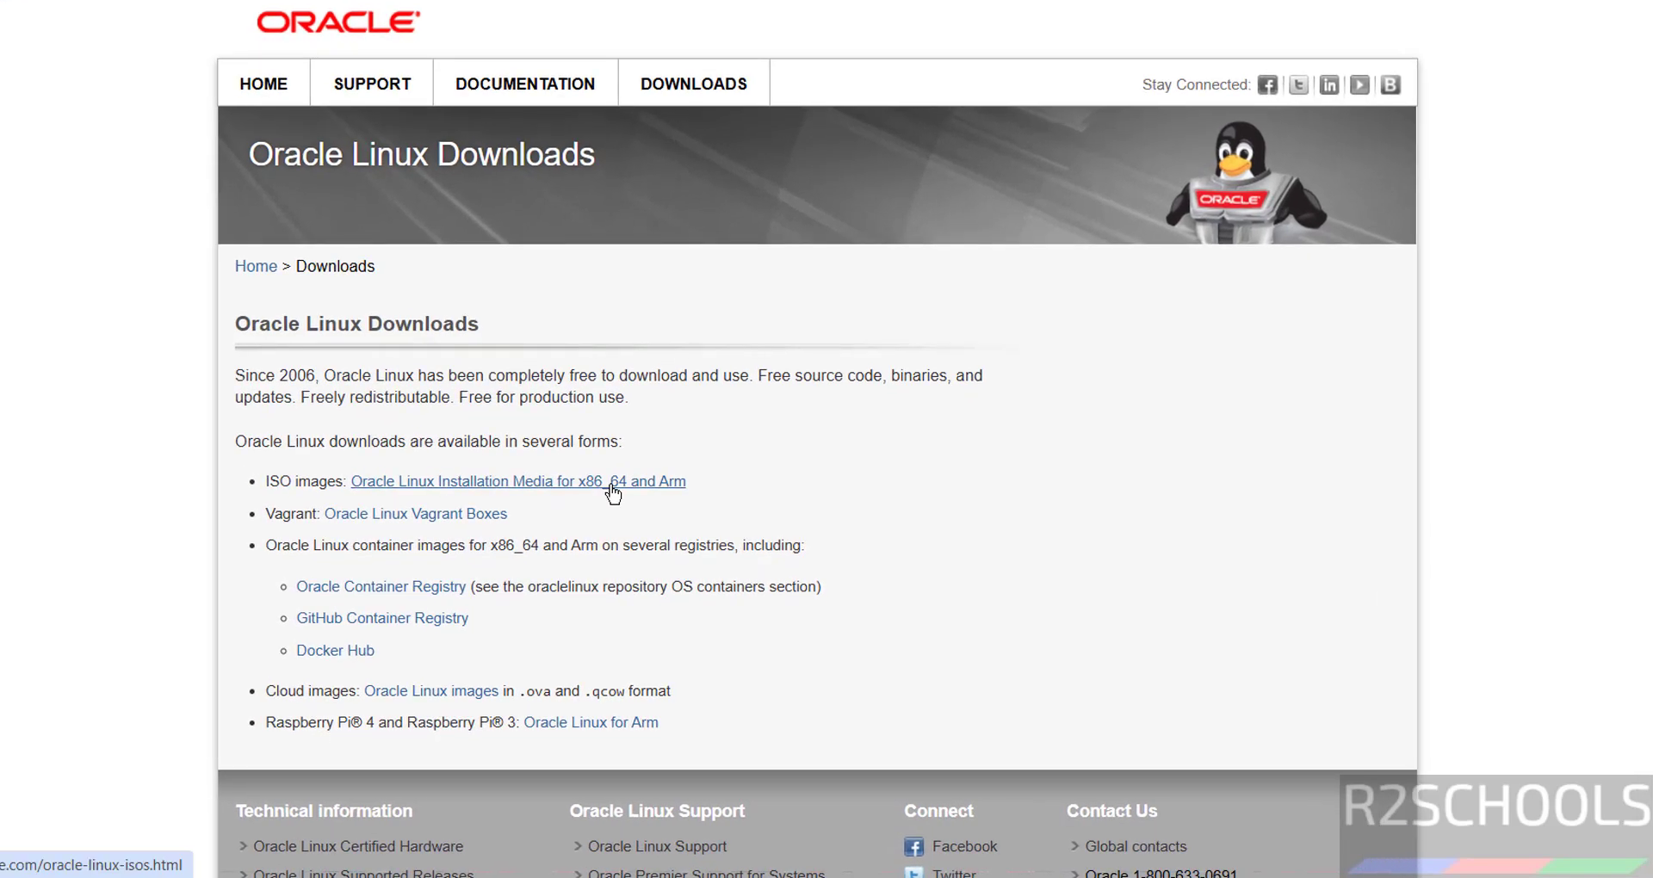
Open the Oracle Linux ISO images page and read the descriptions of the ISO kinds.
left_click(613, 489)
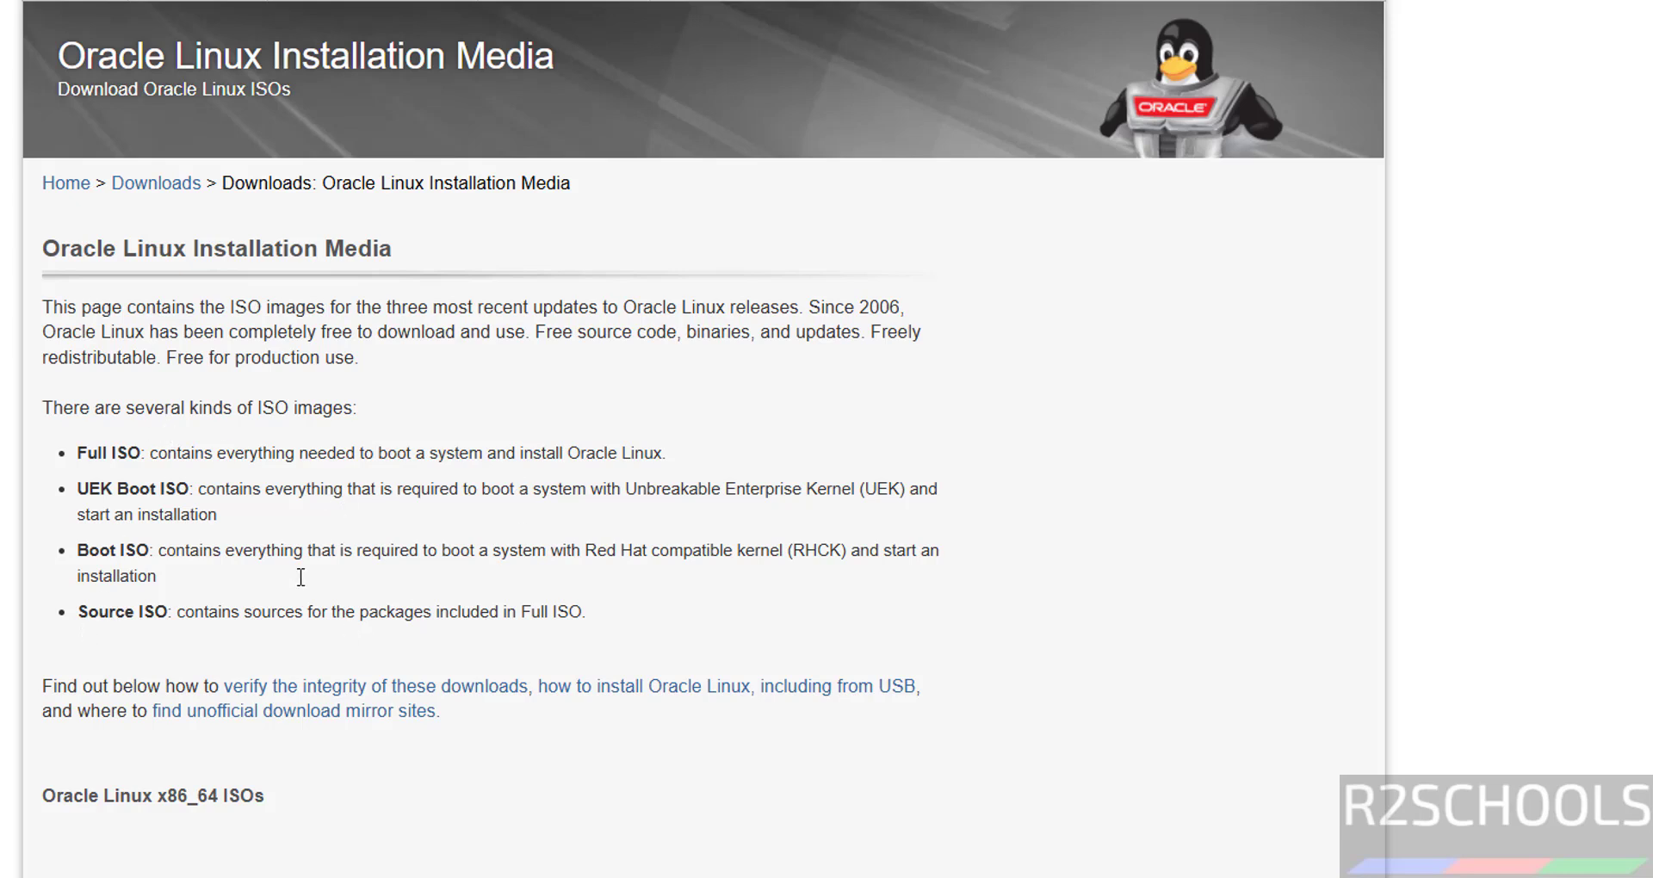
scroll(637, 382, "down", 1)
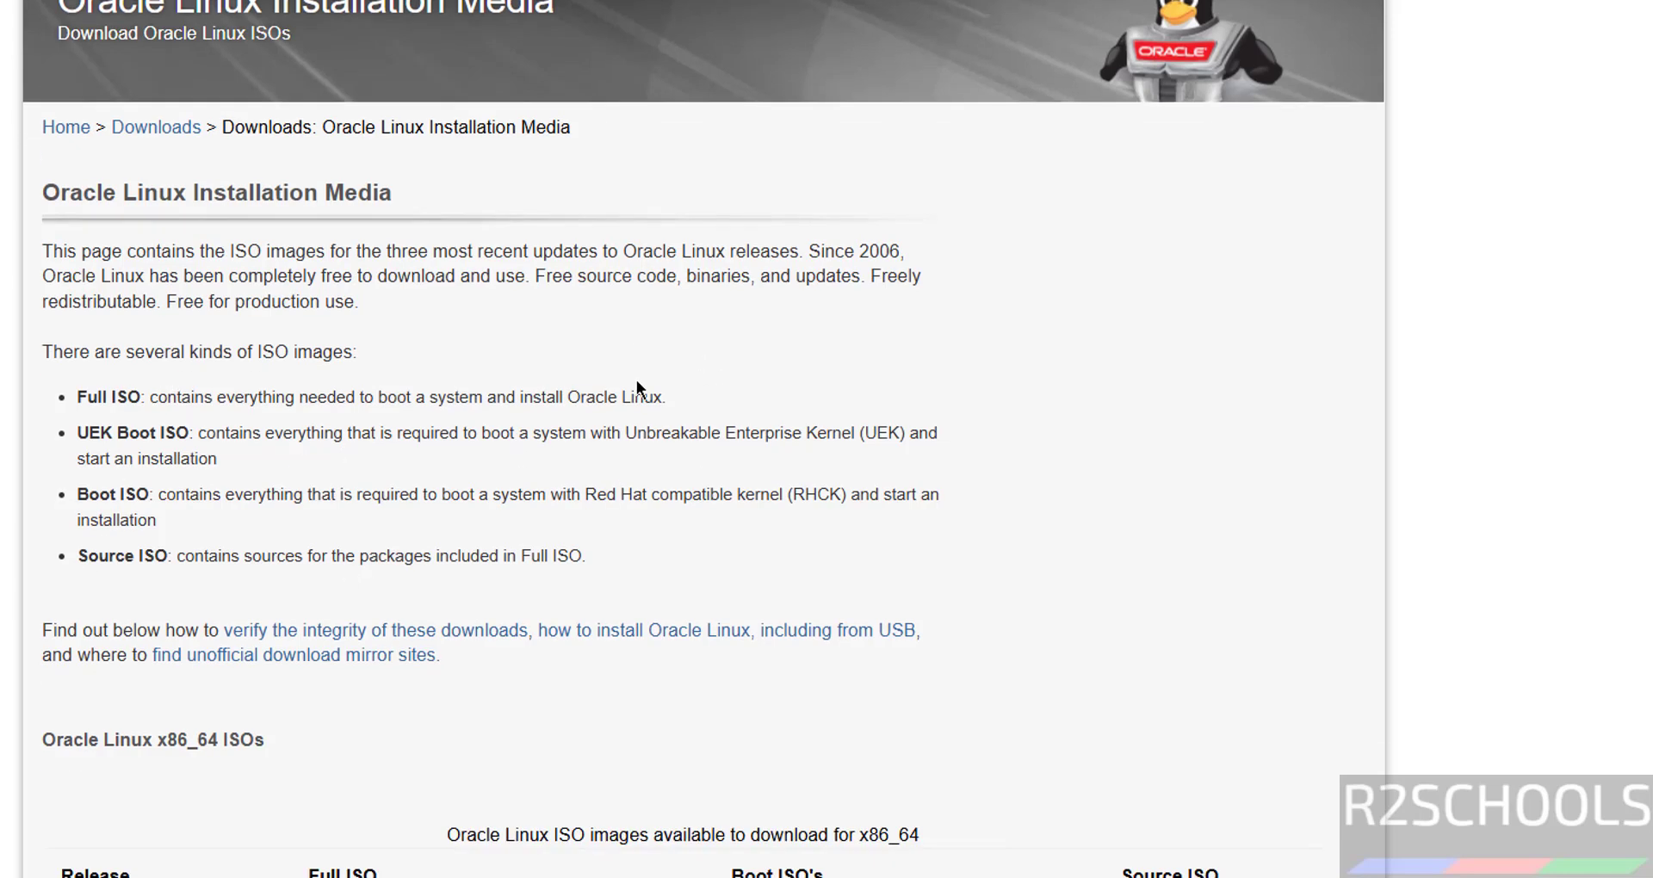
left_click_drag(144, 394, 566, 535)
left_click(376, 470)
Download the 10.0 full ISO, OracleLinux-R10-U0-x86_64-dvd.iso, from the x86_64 table and view its progress.
scroll(376, 471, "down", 1)
scroll(376, 469, "down", 5)
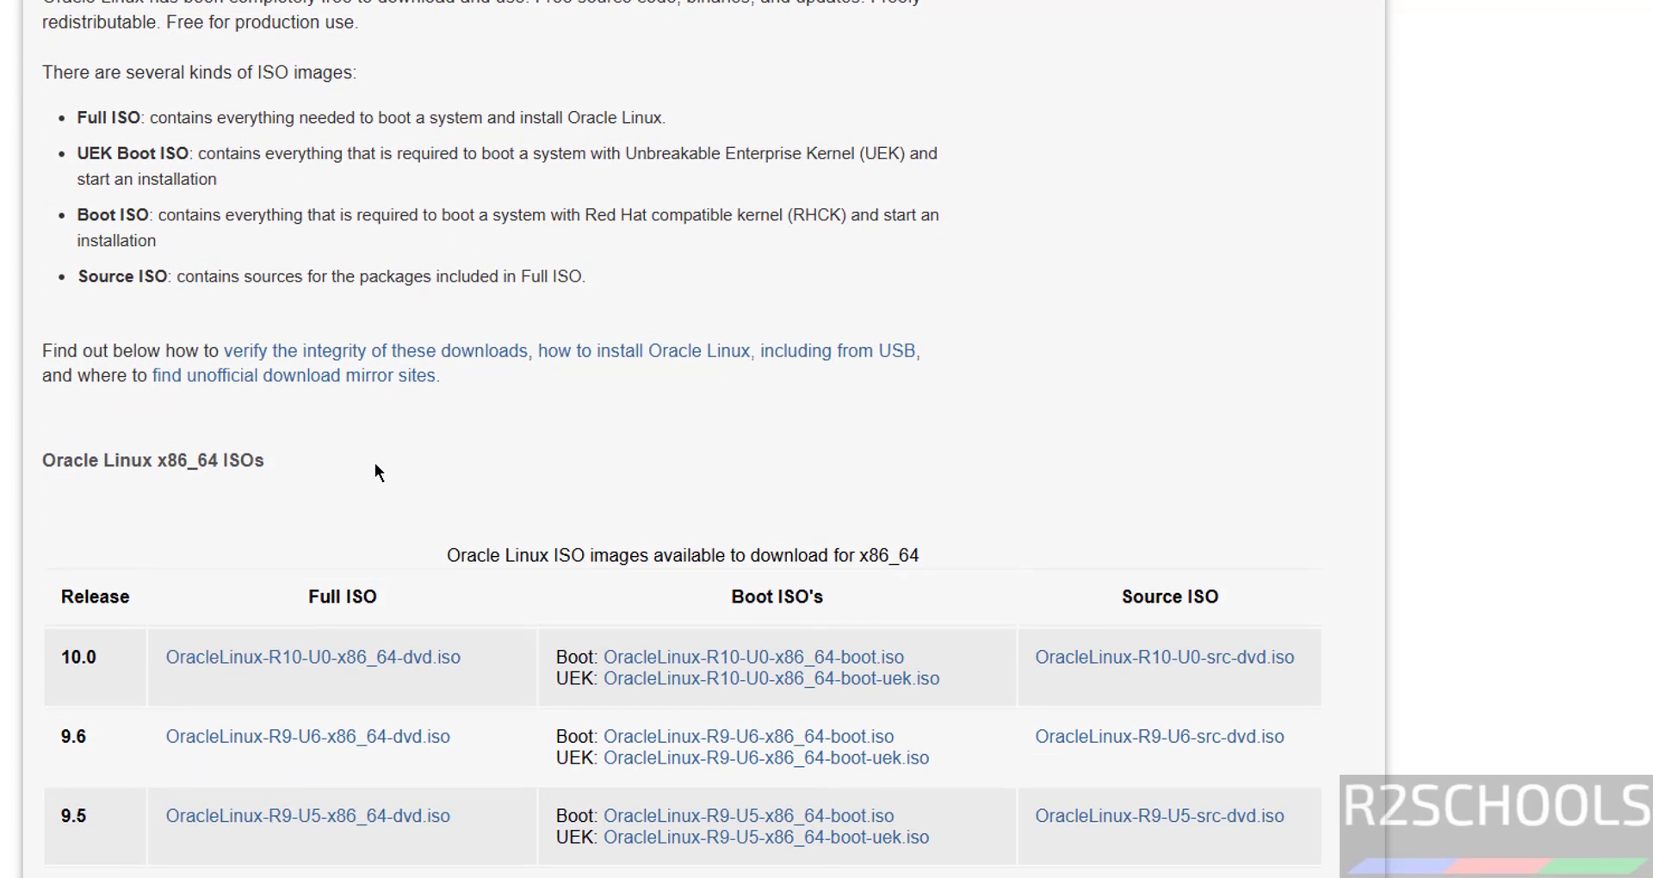
scroll(377, 471, "down", 4)
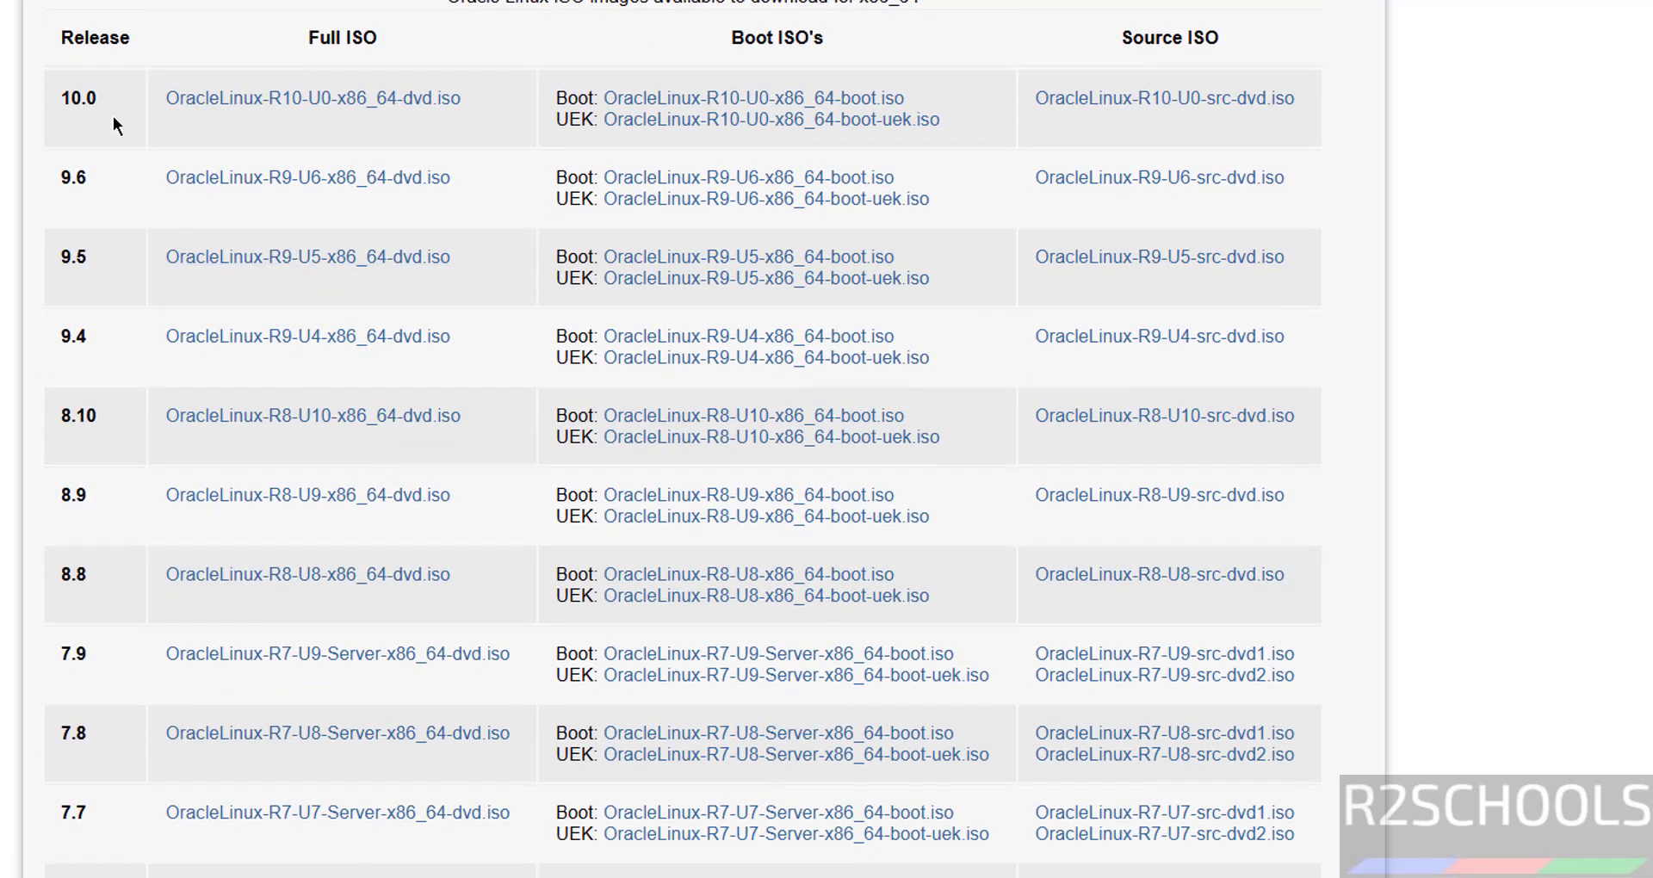
left_click_drag(48, 99, 121, 100)
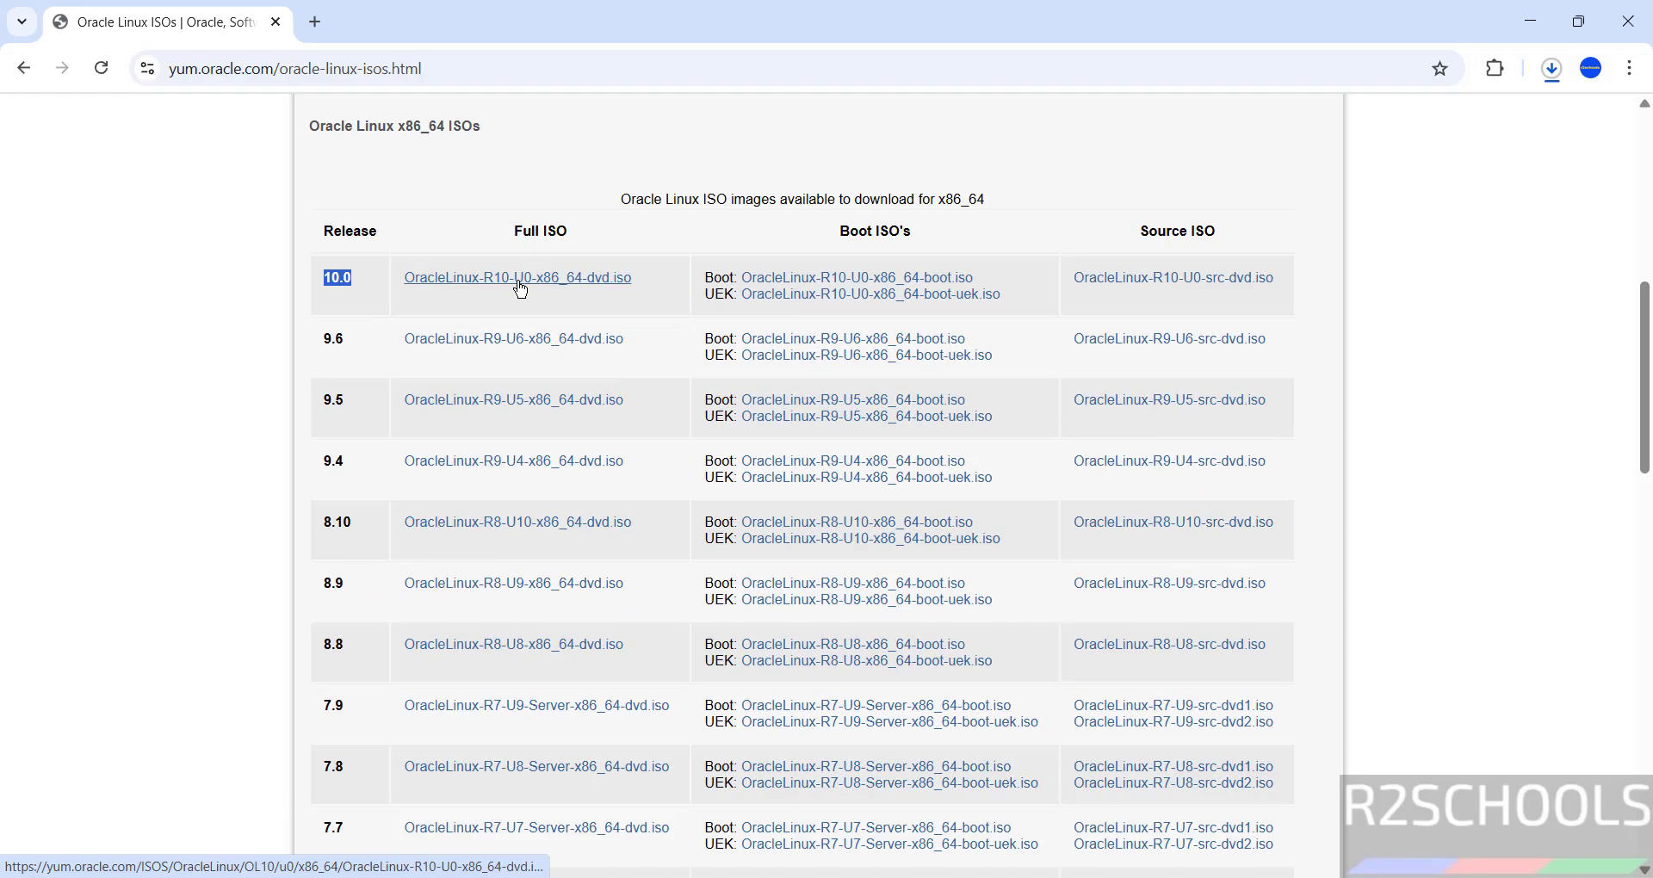
left_click(520, 289)
key("ctrl+j")
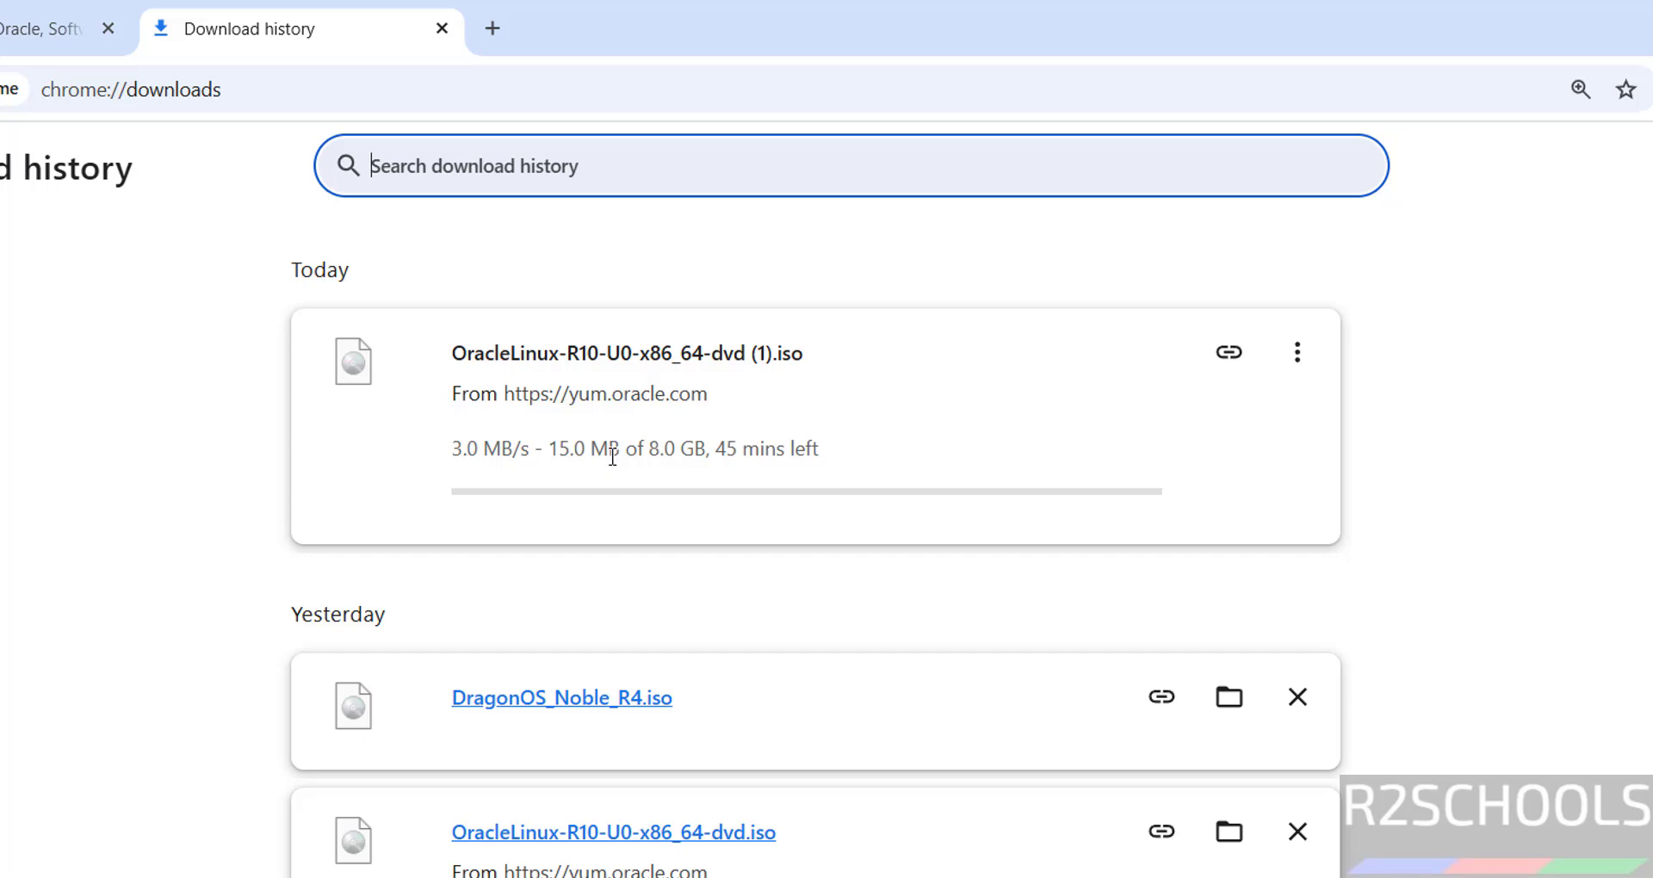
Cancel the duplicate OracleLinux-R10-U0-x86_64-dvd.iso download and remove it from Chrome's download history.
left_click(1297, 353)
left_click(1201, 435)
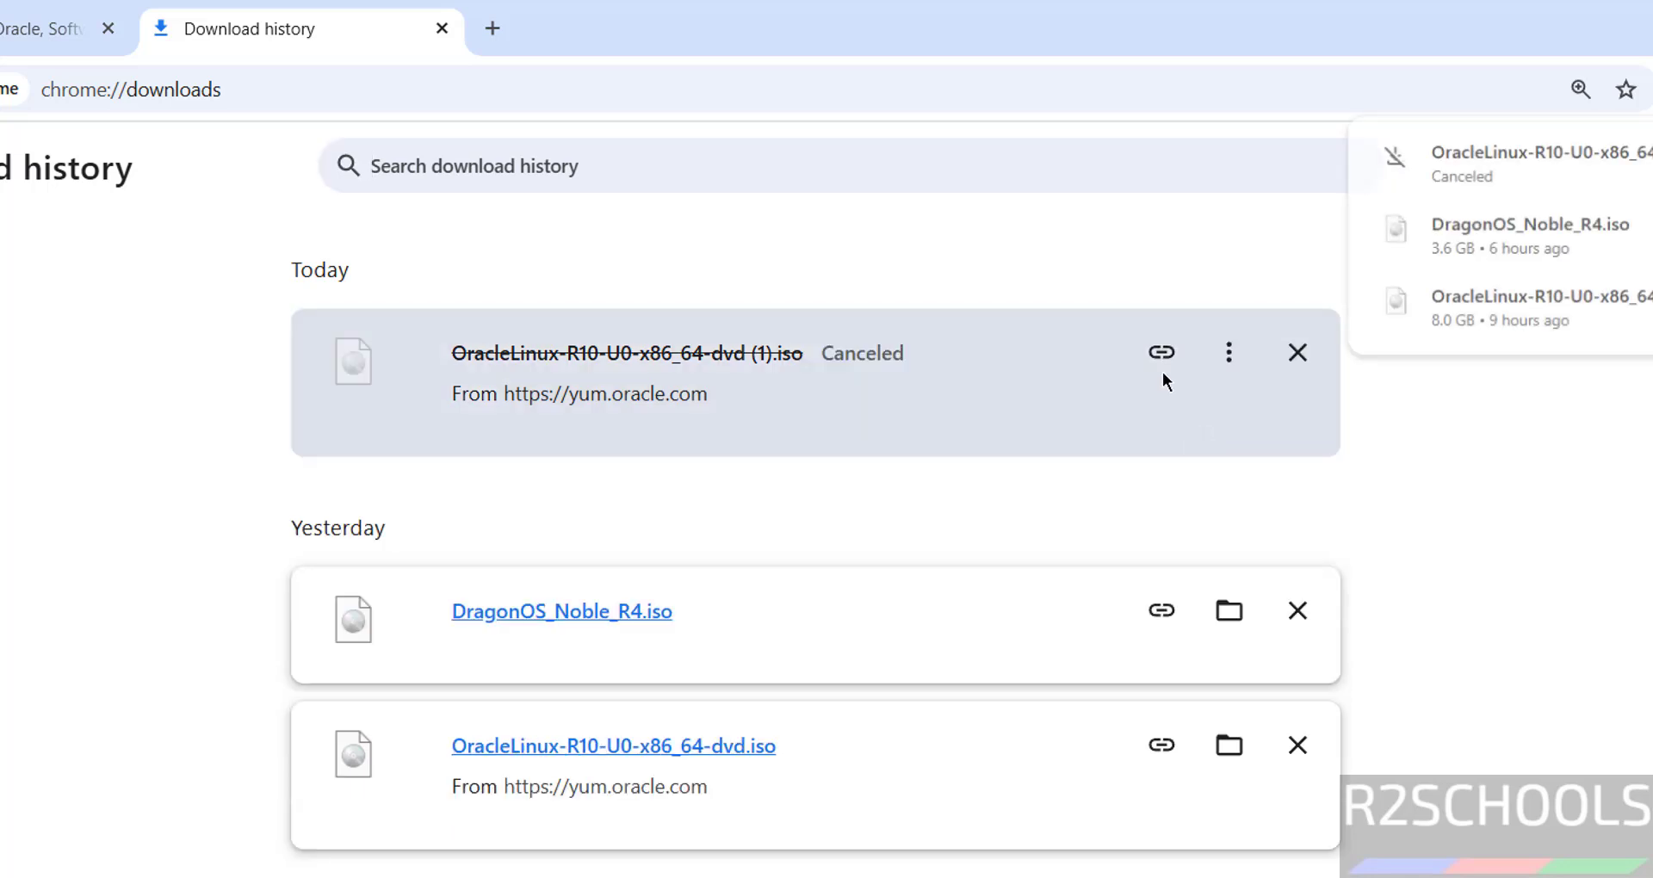
left_click(1291, 354)
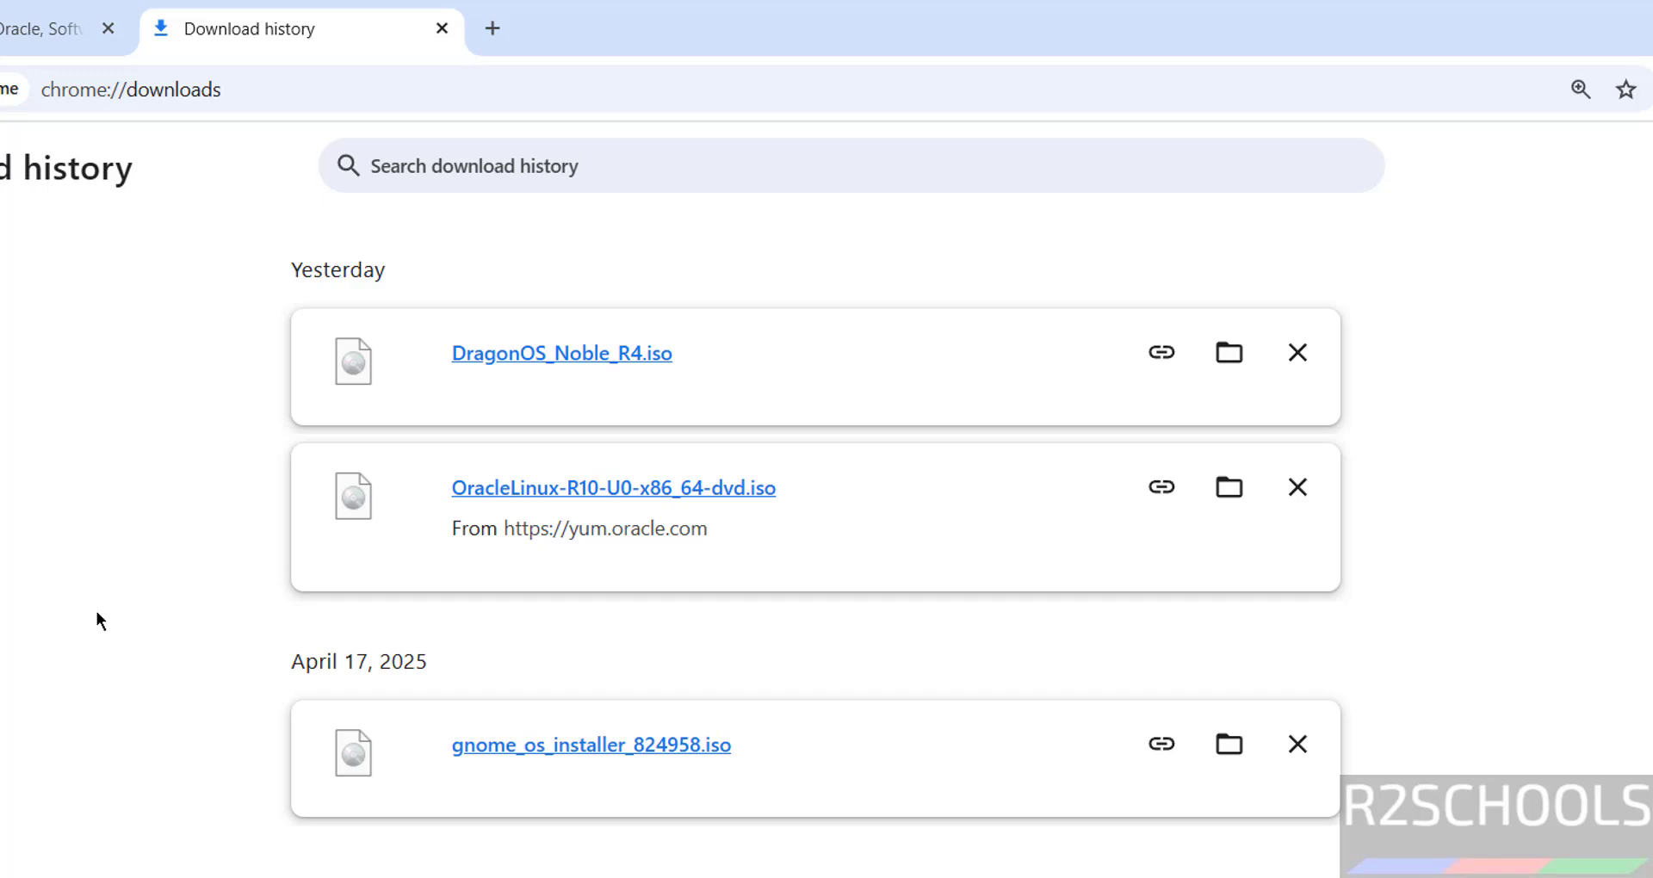
key("super")
Launch VMware Workstation Pro from a 'vmware' search and choose File > New Virtual Machine.
type("vmware")
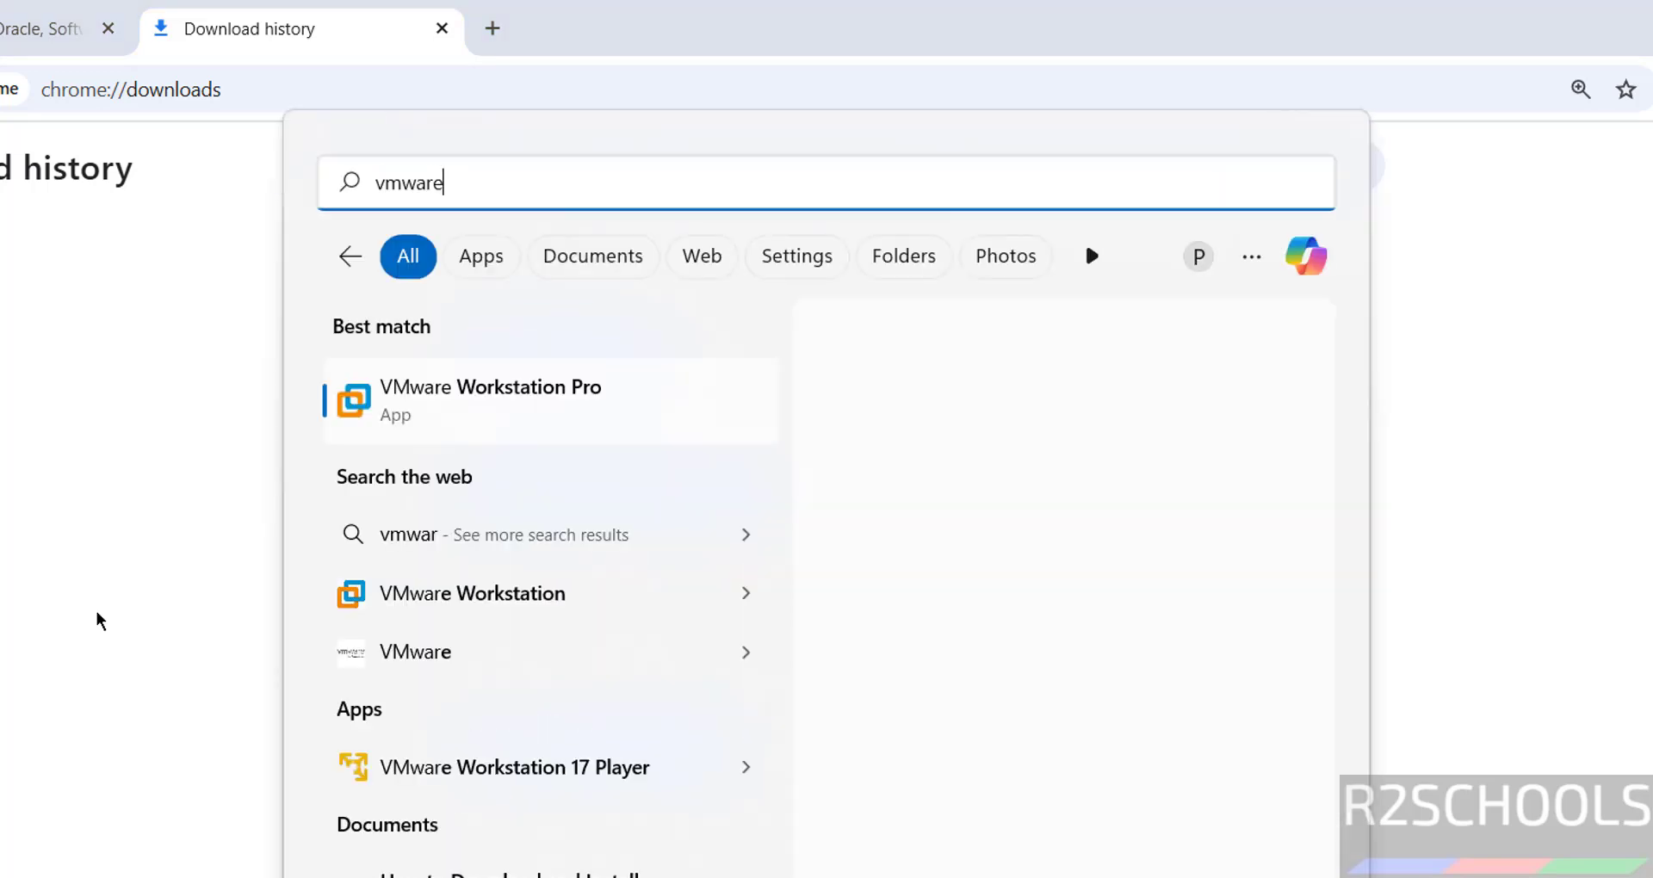
left_click(533, 391)
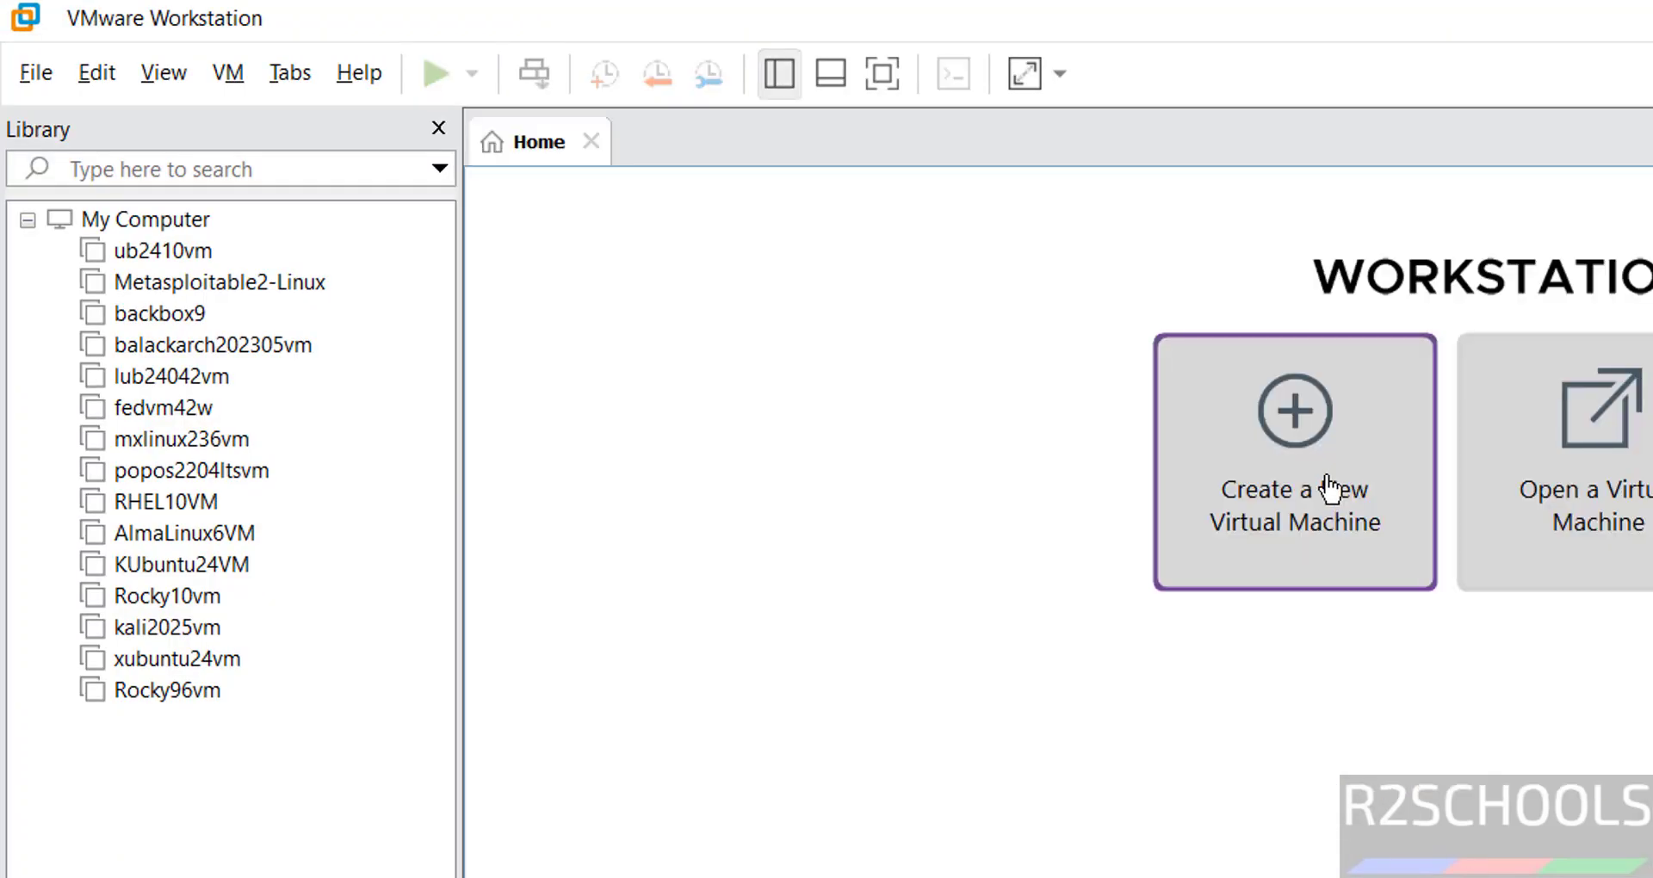
left_click(49, 80)
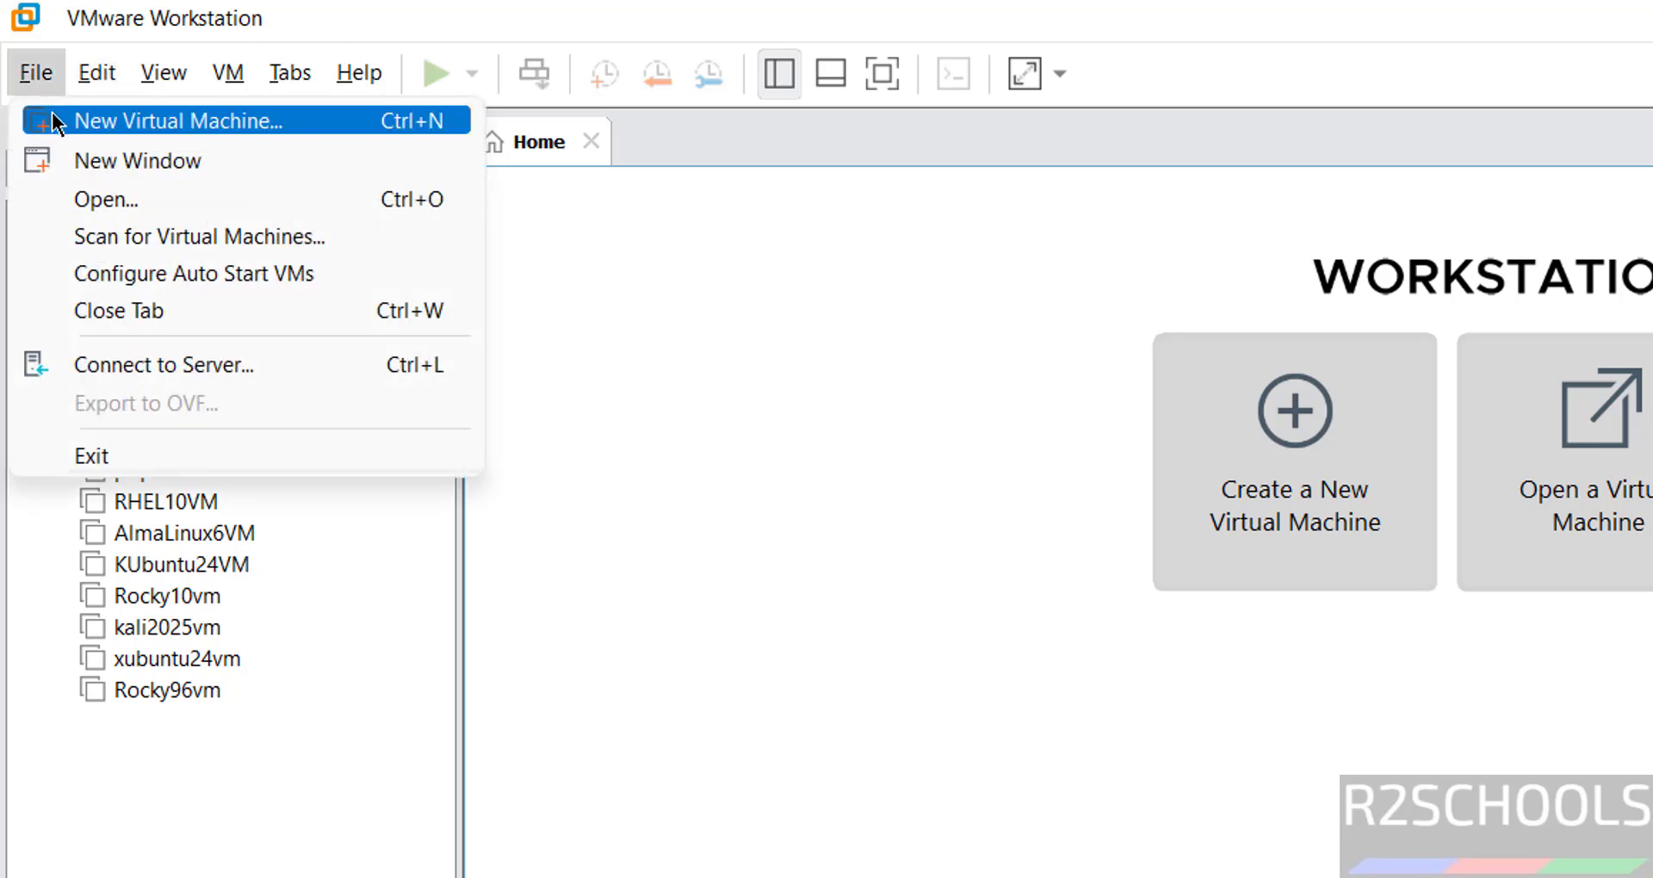
left_click(53, 123)
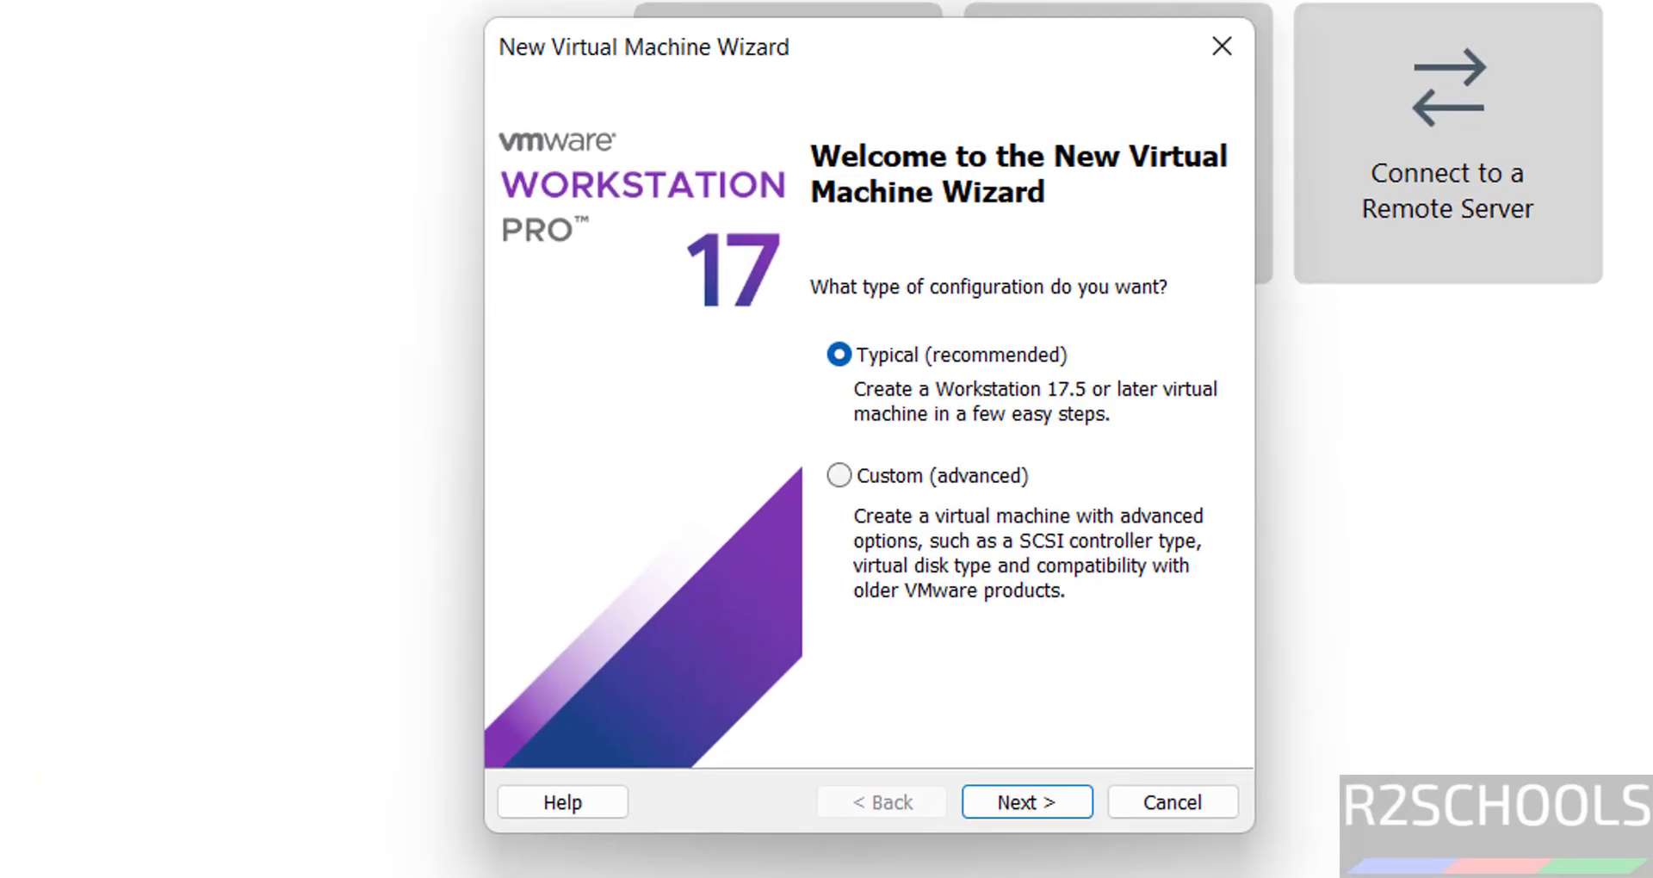
Keep the Typical configuration and use OracleLinux-R10-U0-x86_64-dvd.iso as the installer disc image.
left_click(998, 797)
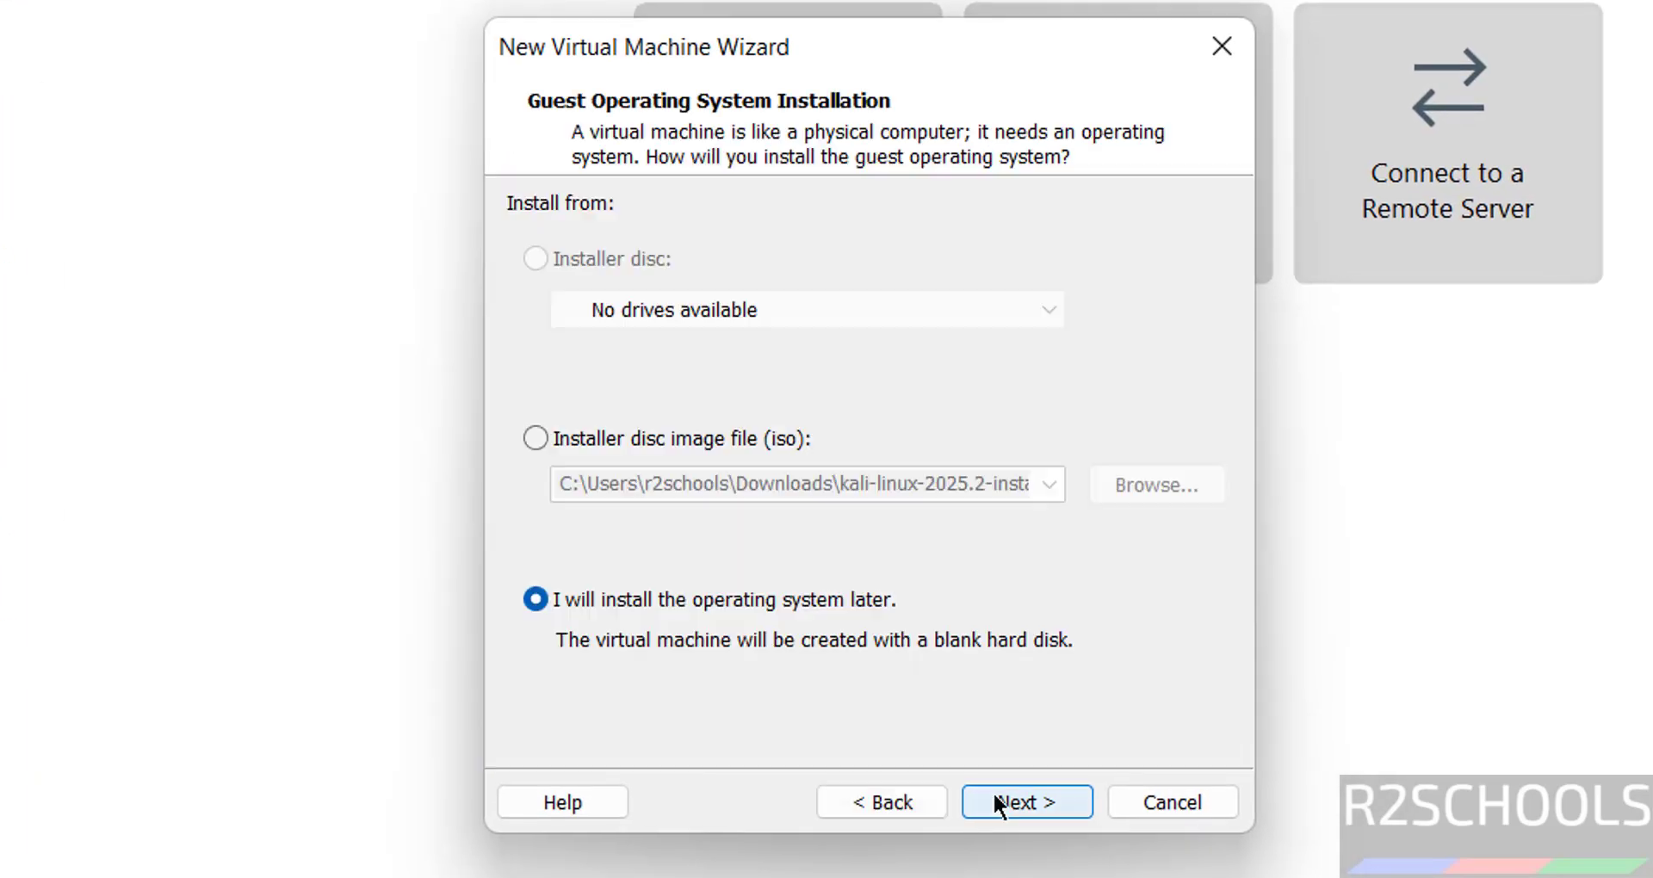
left_click(603, 443)
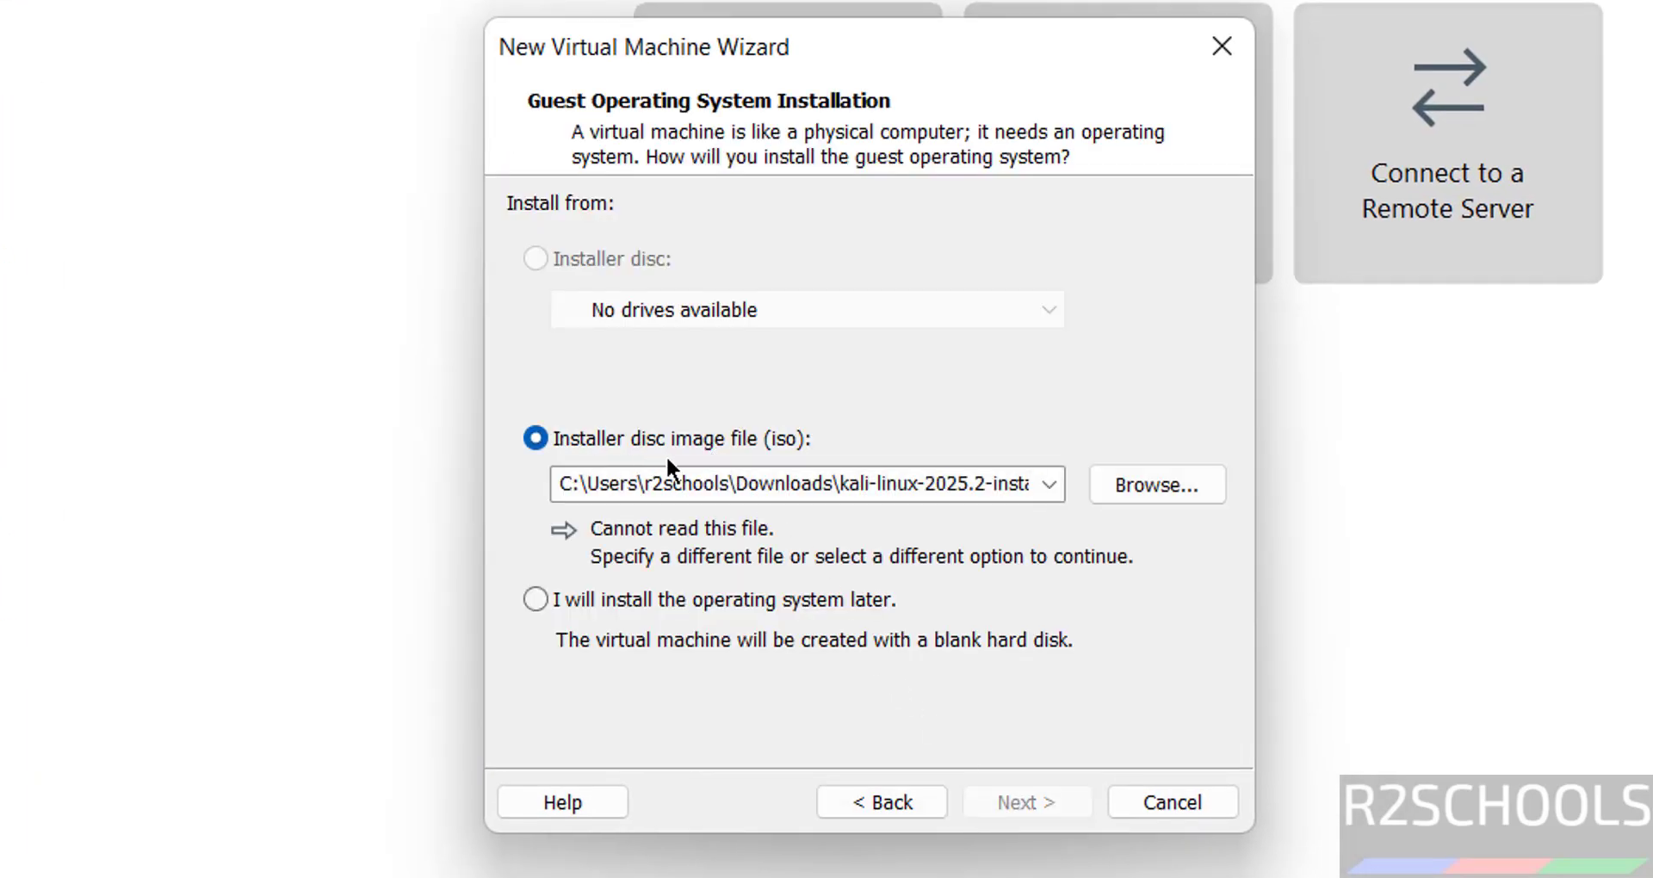
left_click(1167, 506)
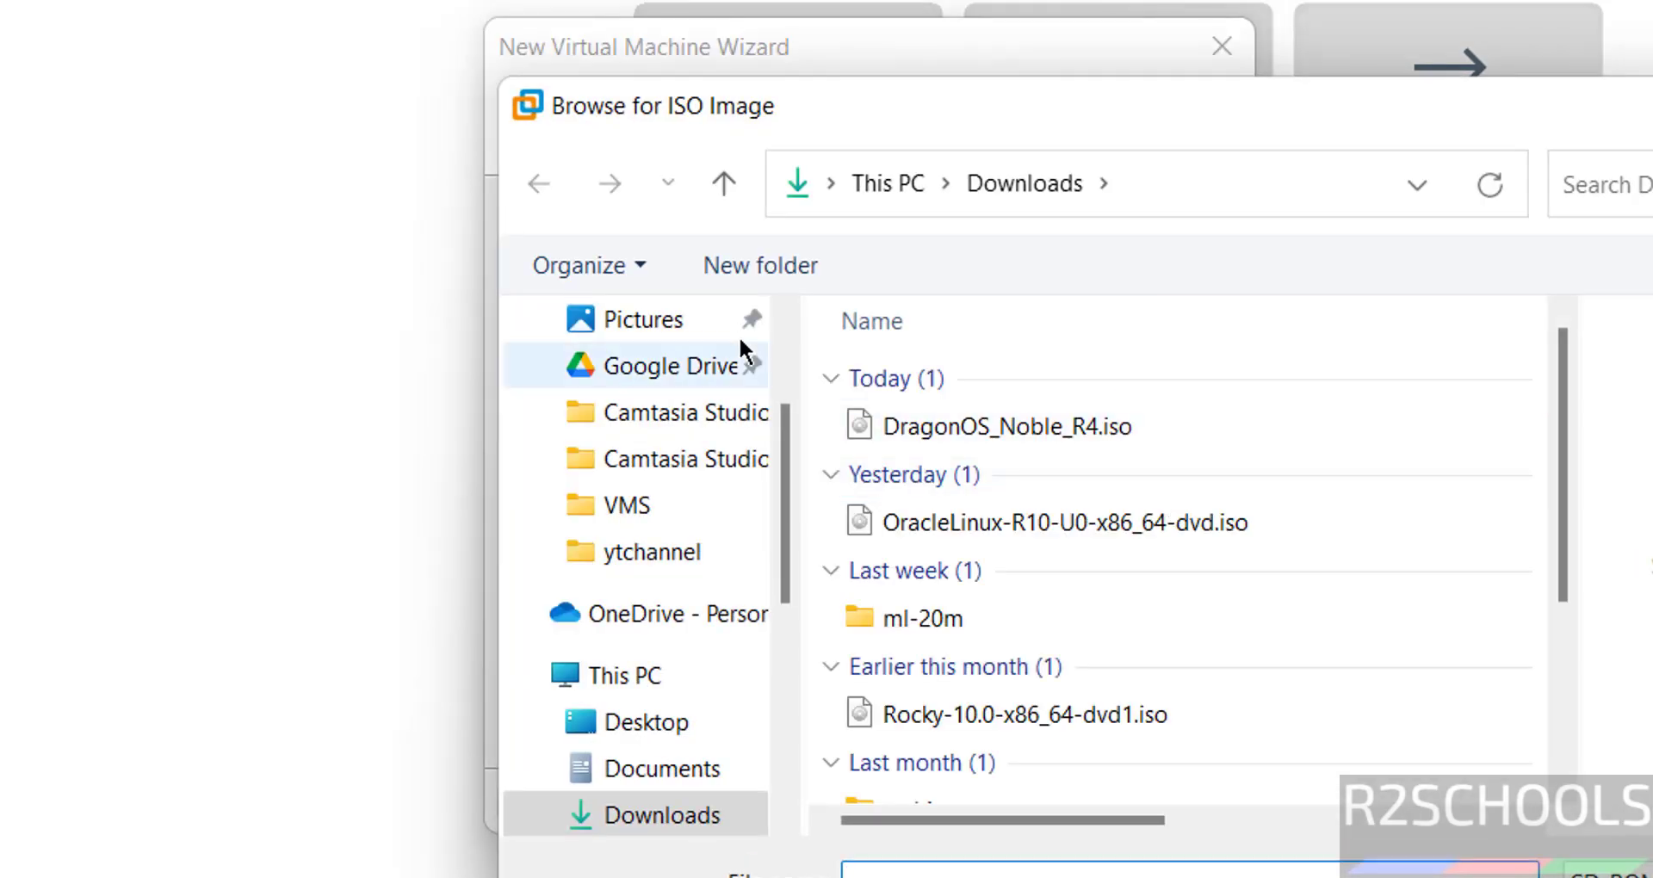
left_click(891, 516)
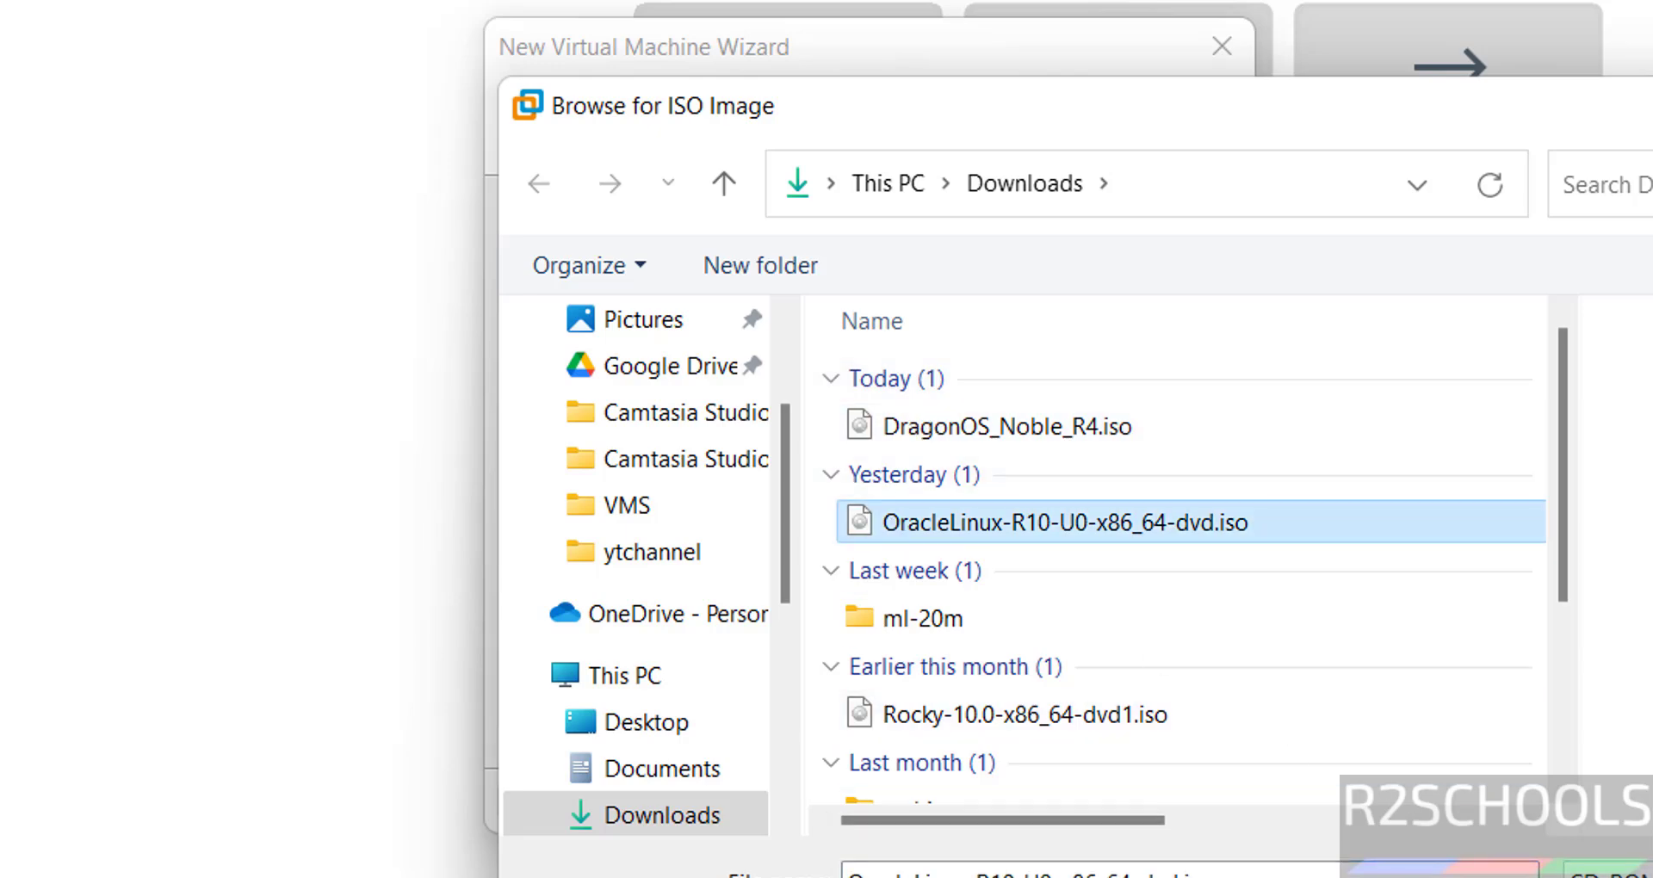
key("Return")
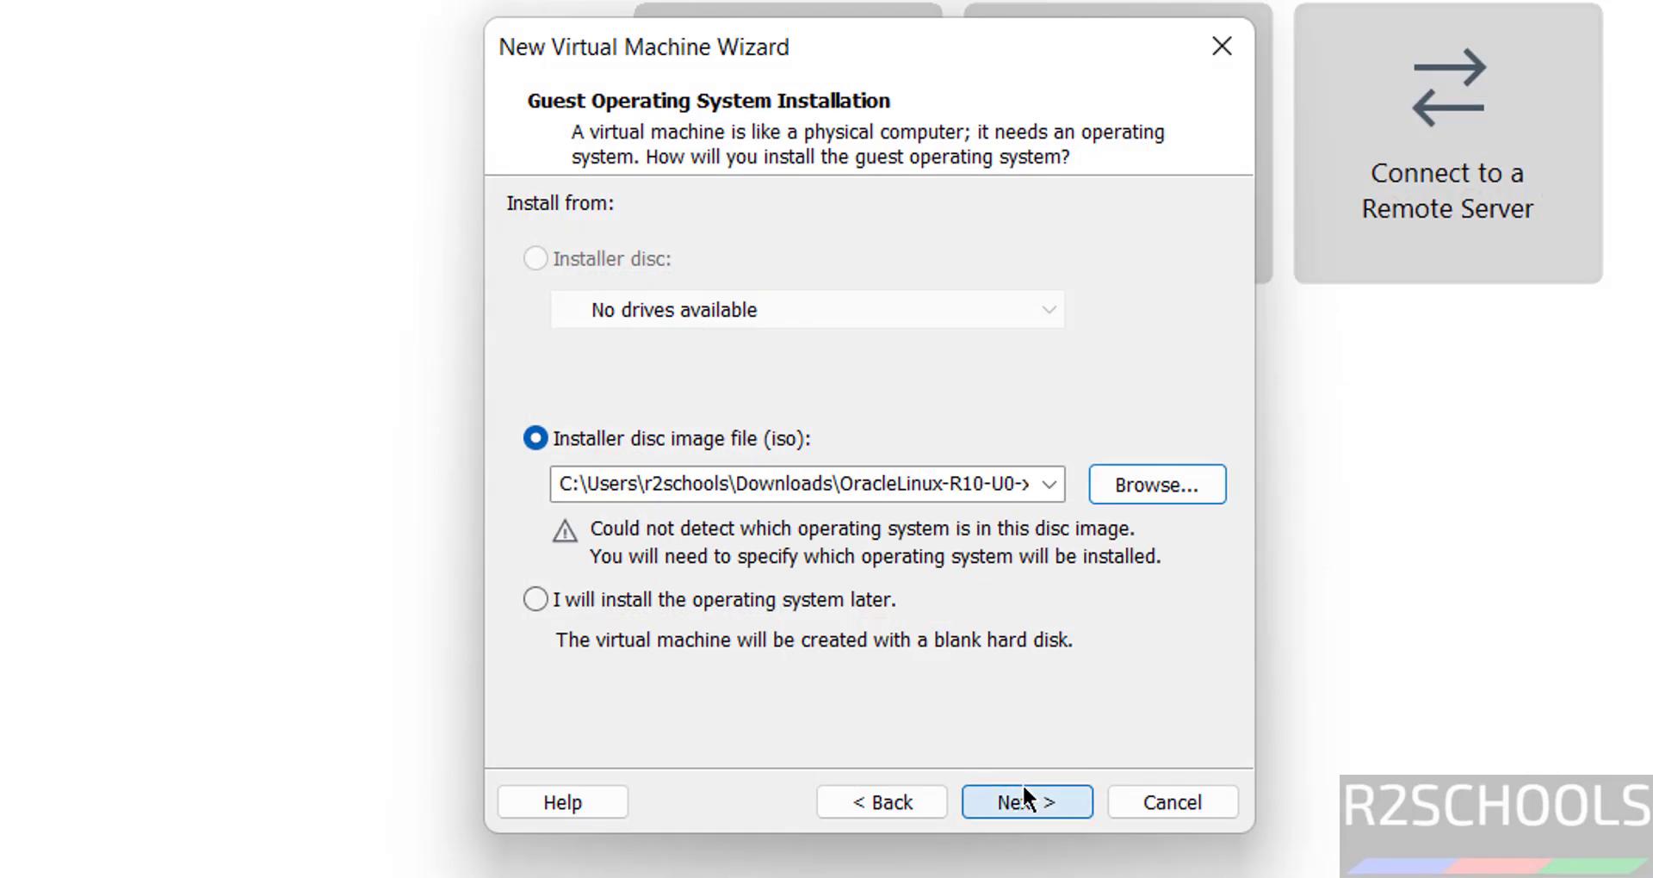
left_click(1026, 799)
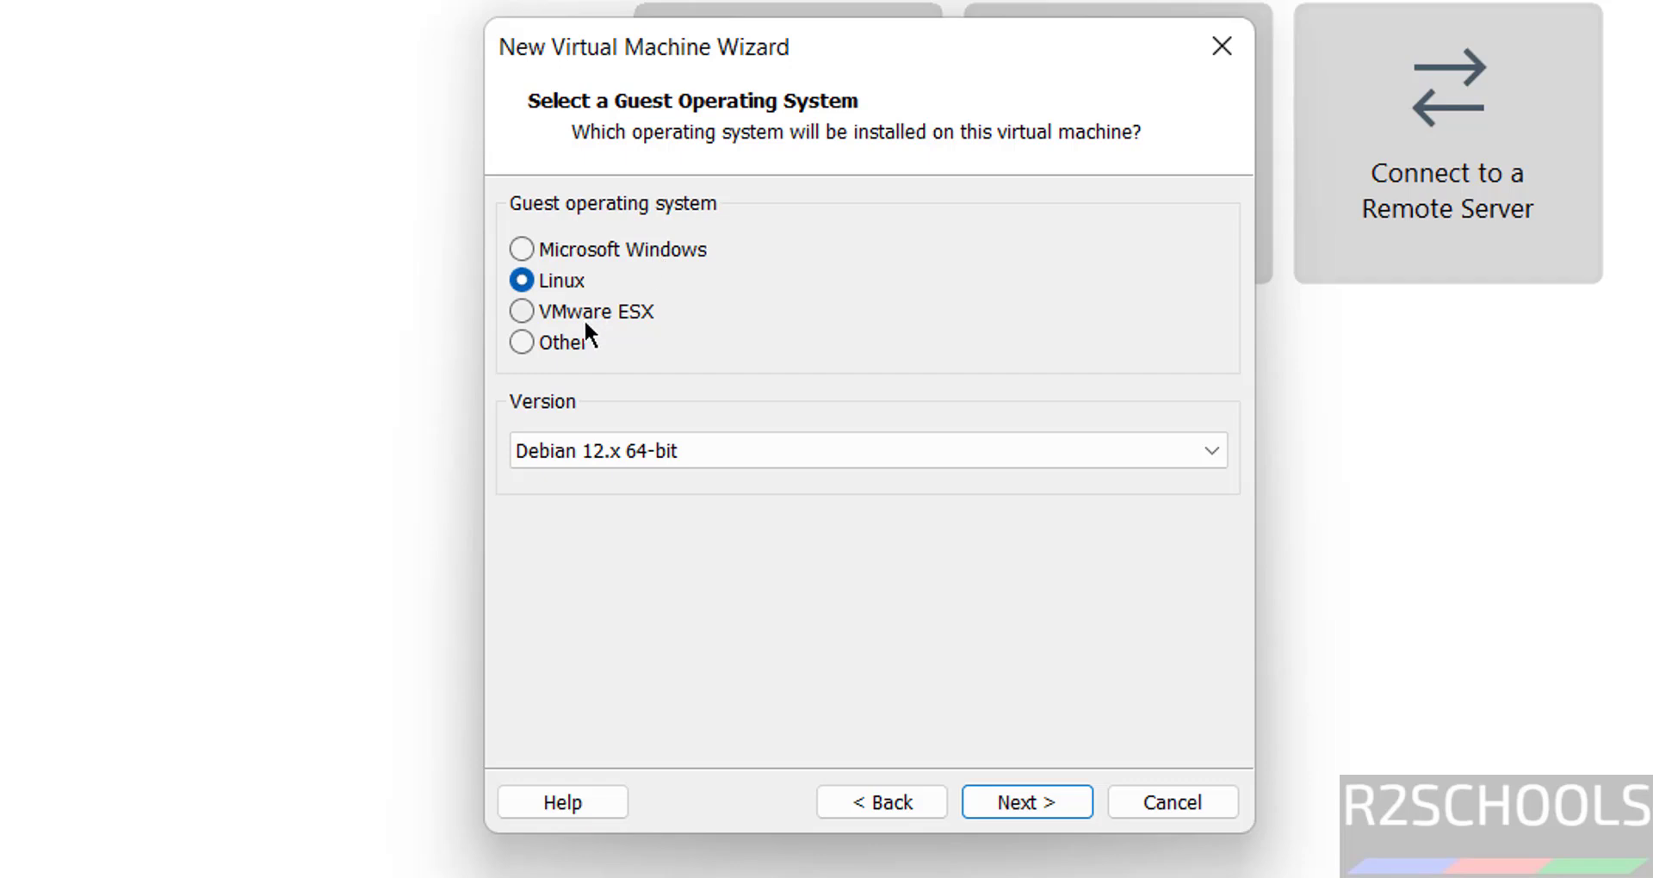
Set the guest operating system to Linux, version Oracle Linux 9 64-bit.
left_click(623, 446)
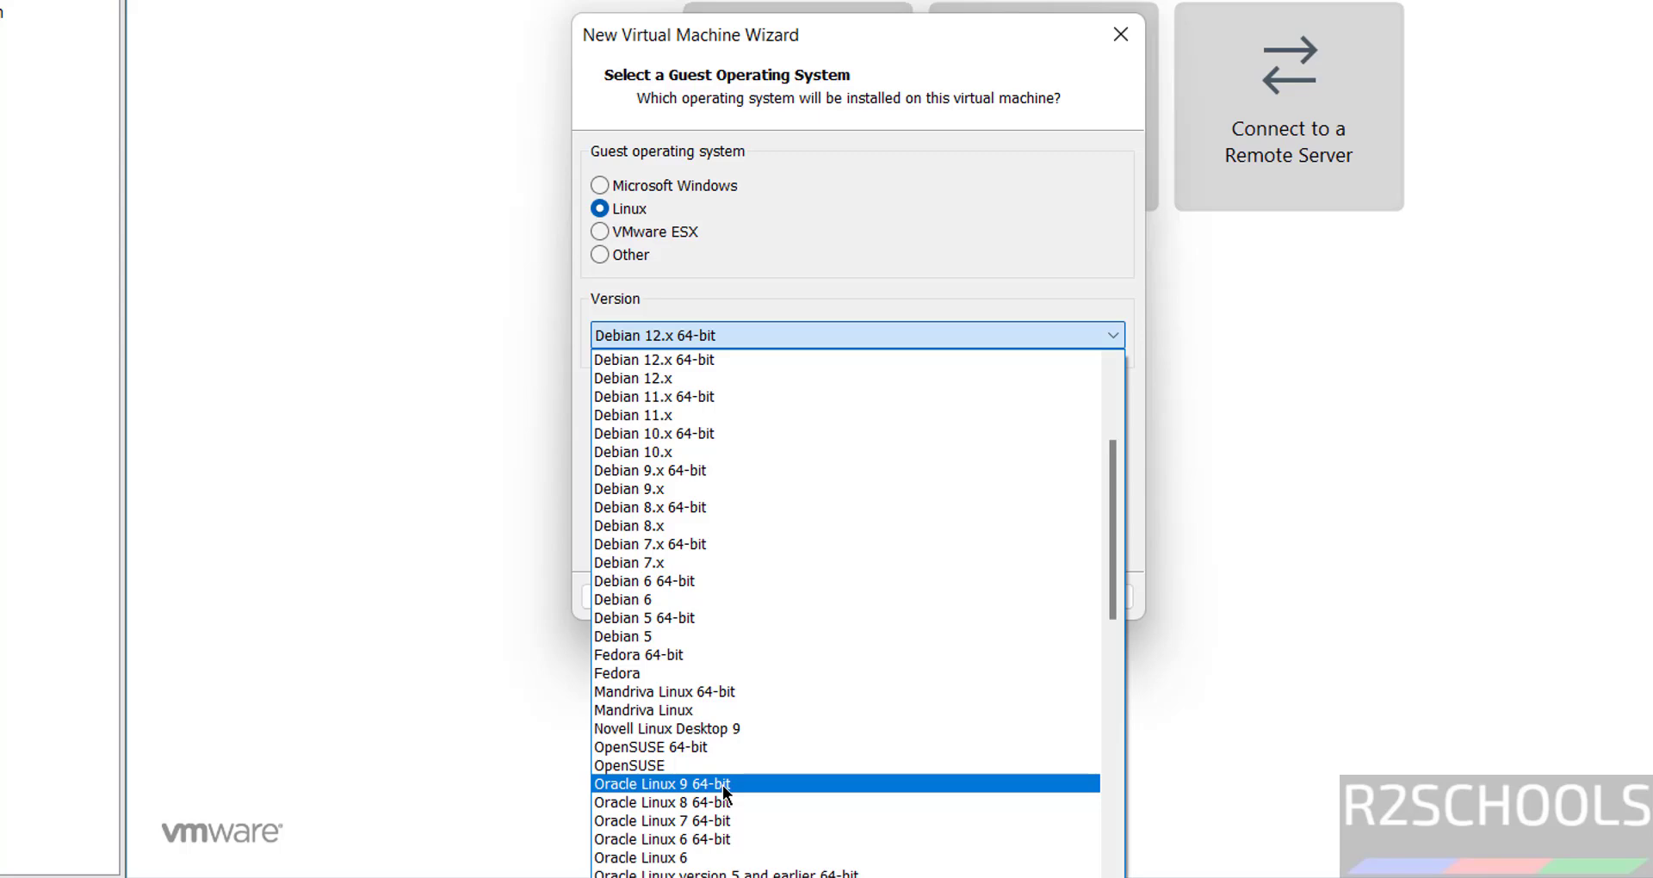
left_click(724, 785)
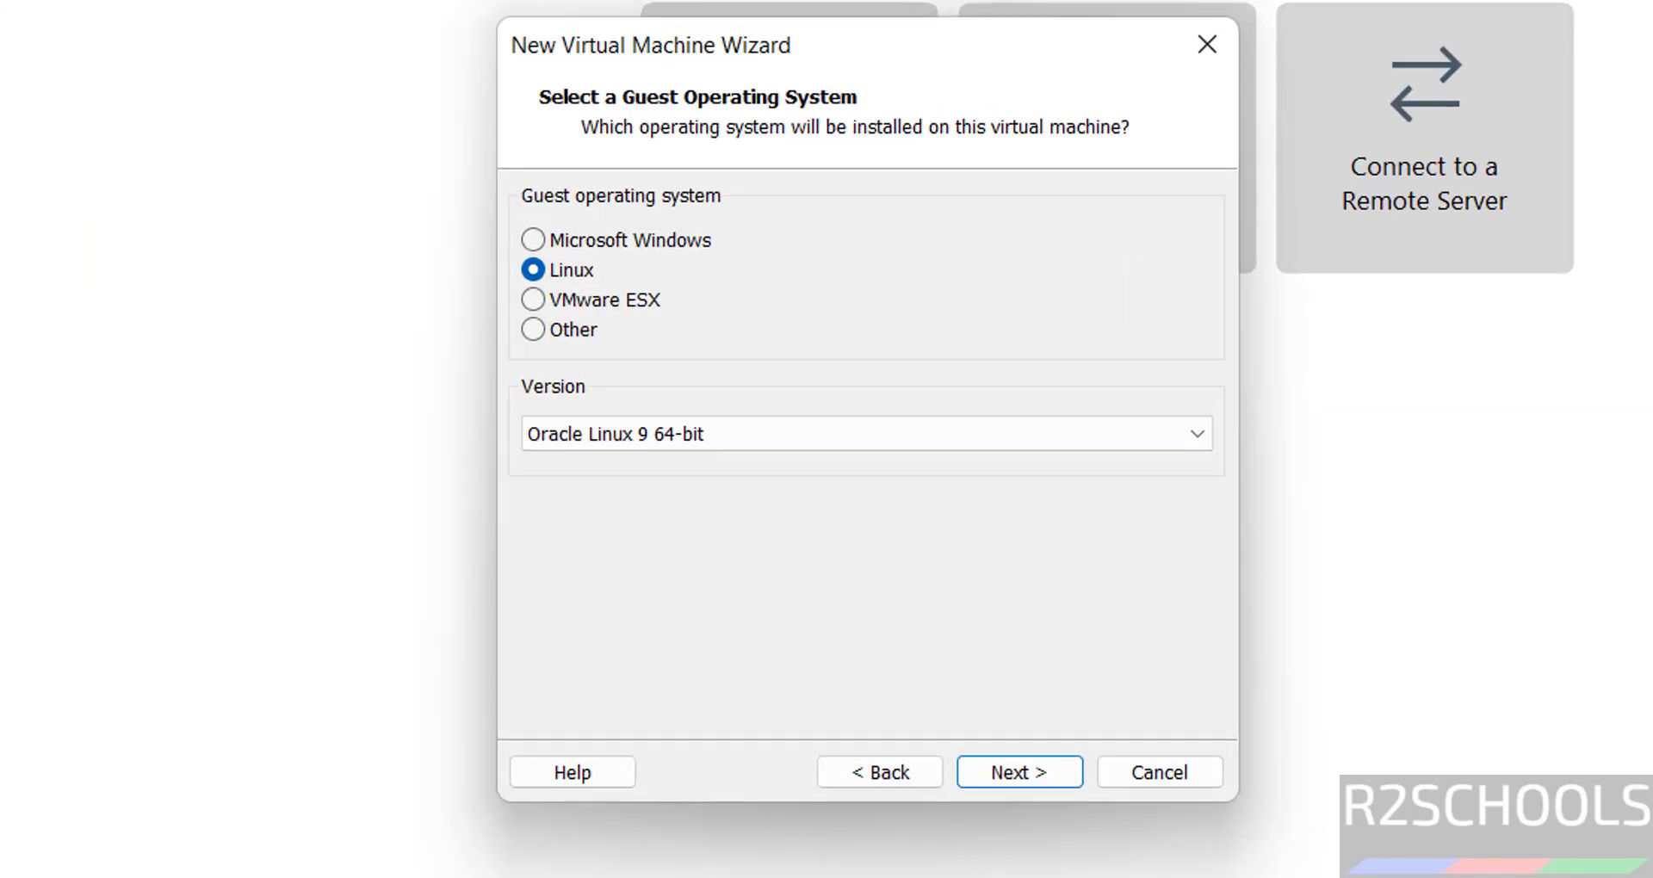
left_click(1001, 794)
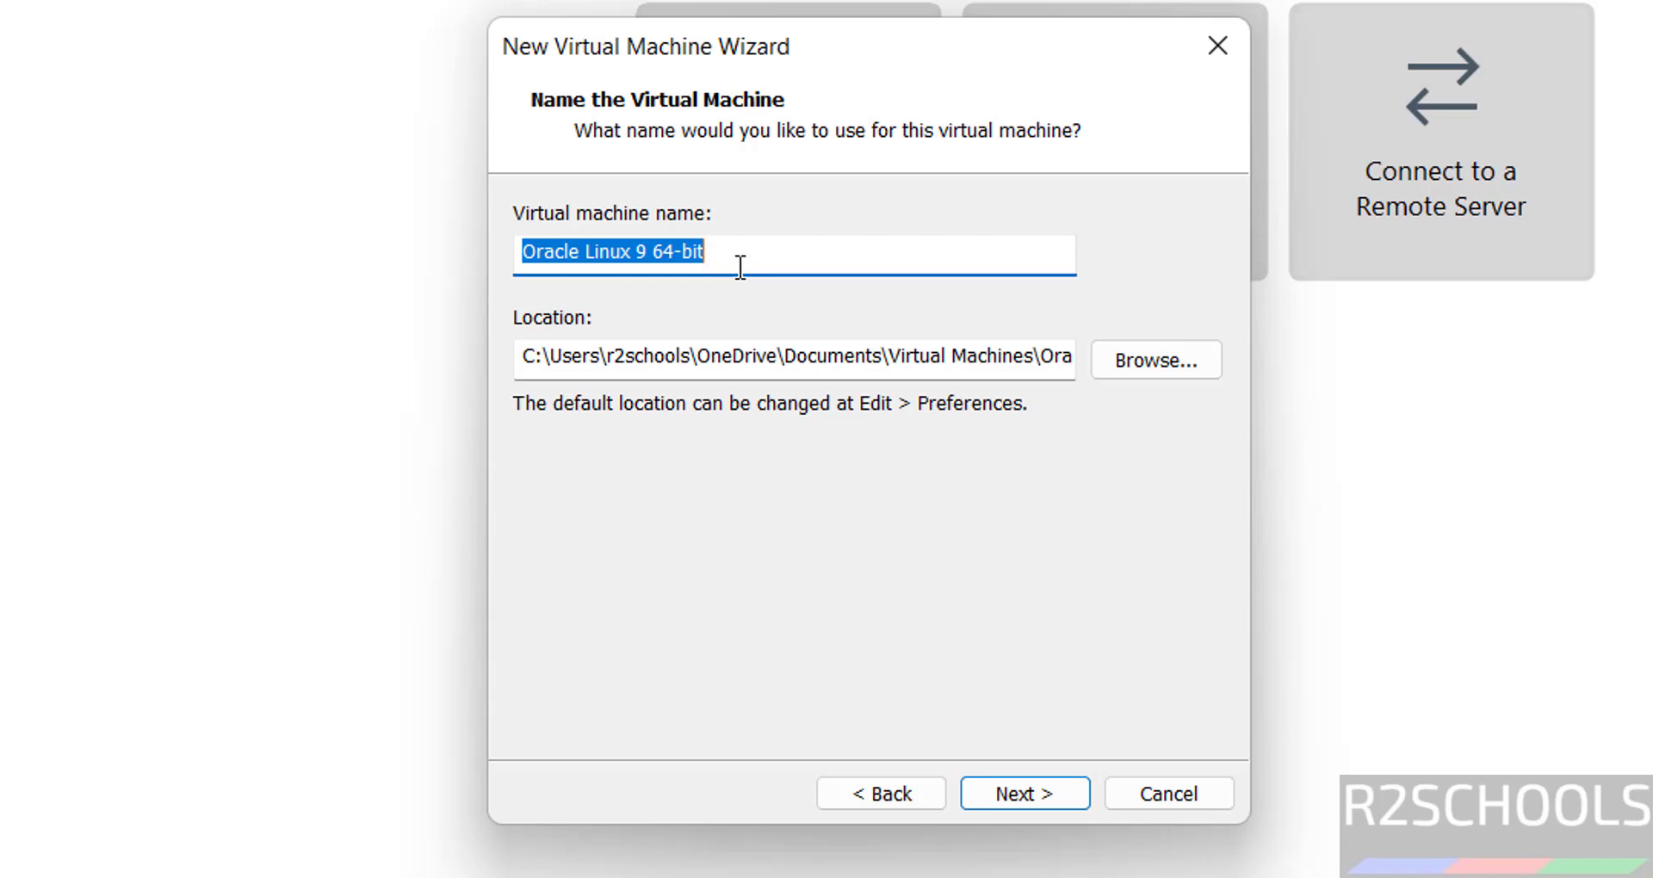
Name the machine Oracle10VM and browse to the VMS folder on One Touch (E:).
type("Oracle")
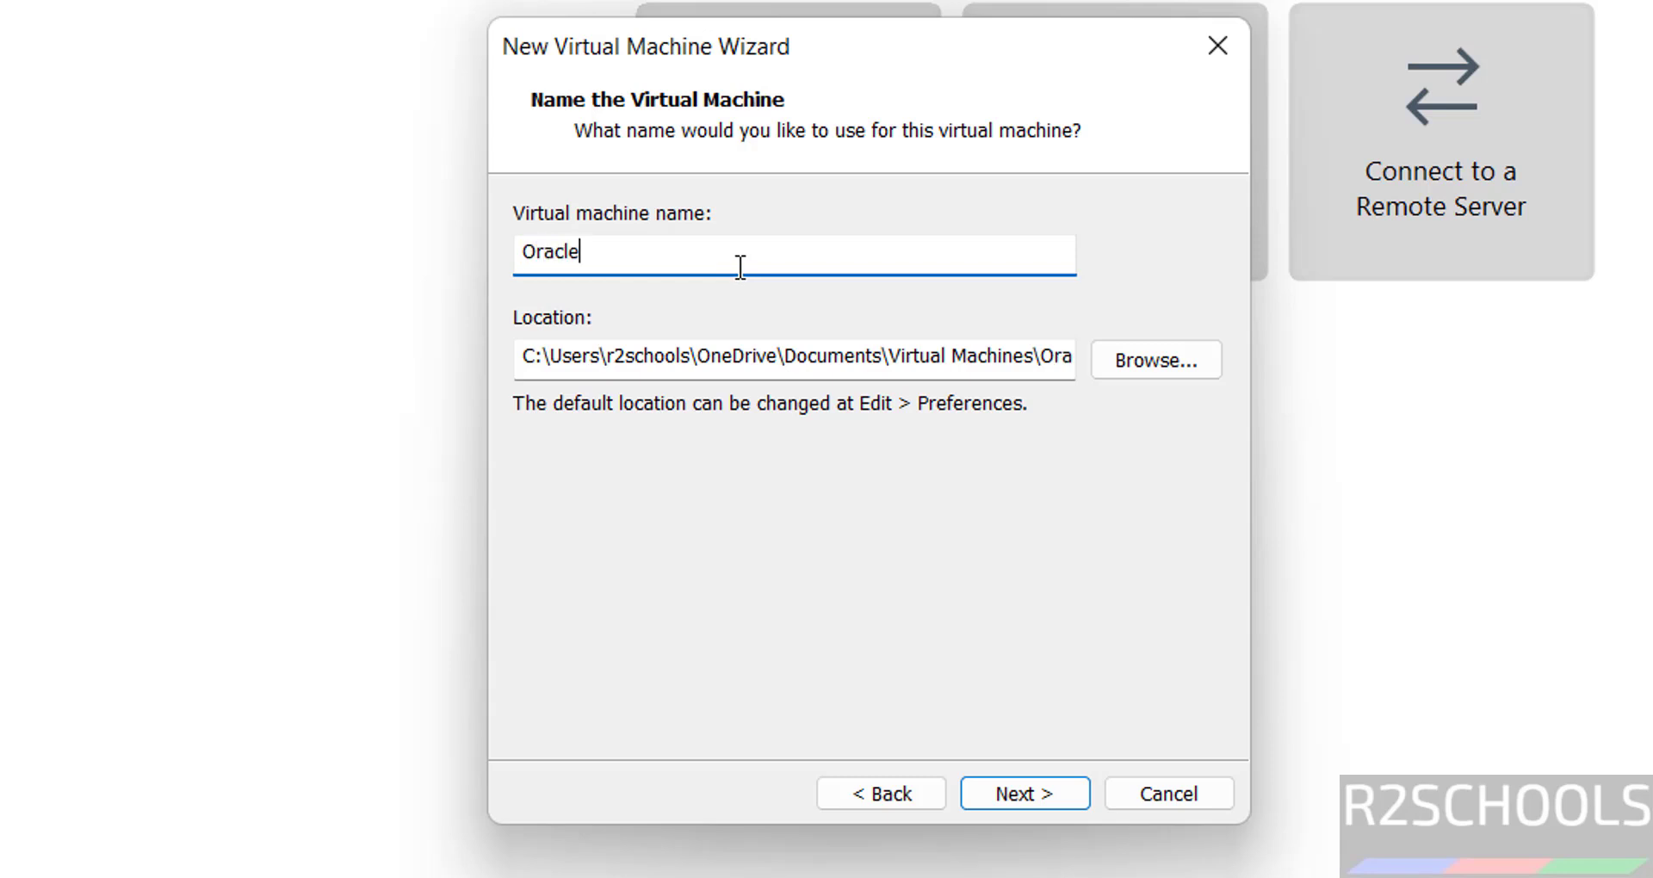
type("10VM")
key("ctrl+a")
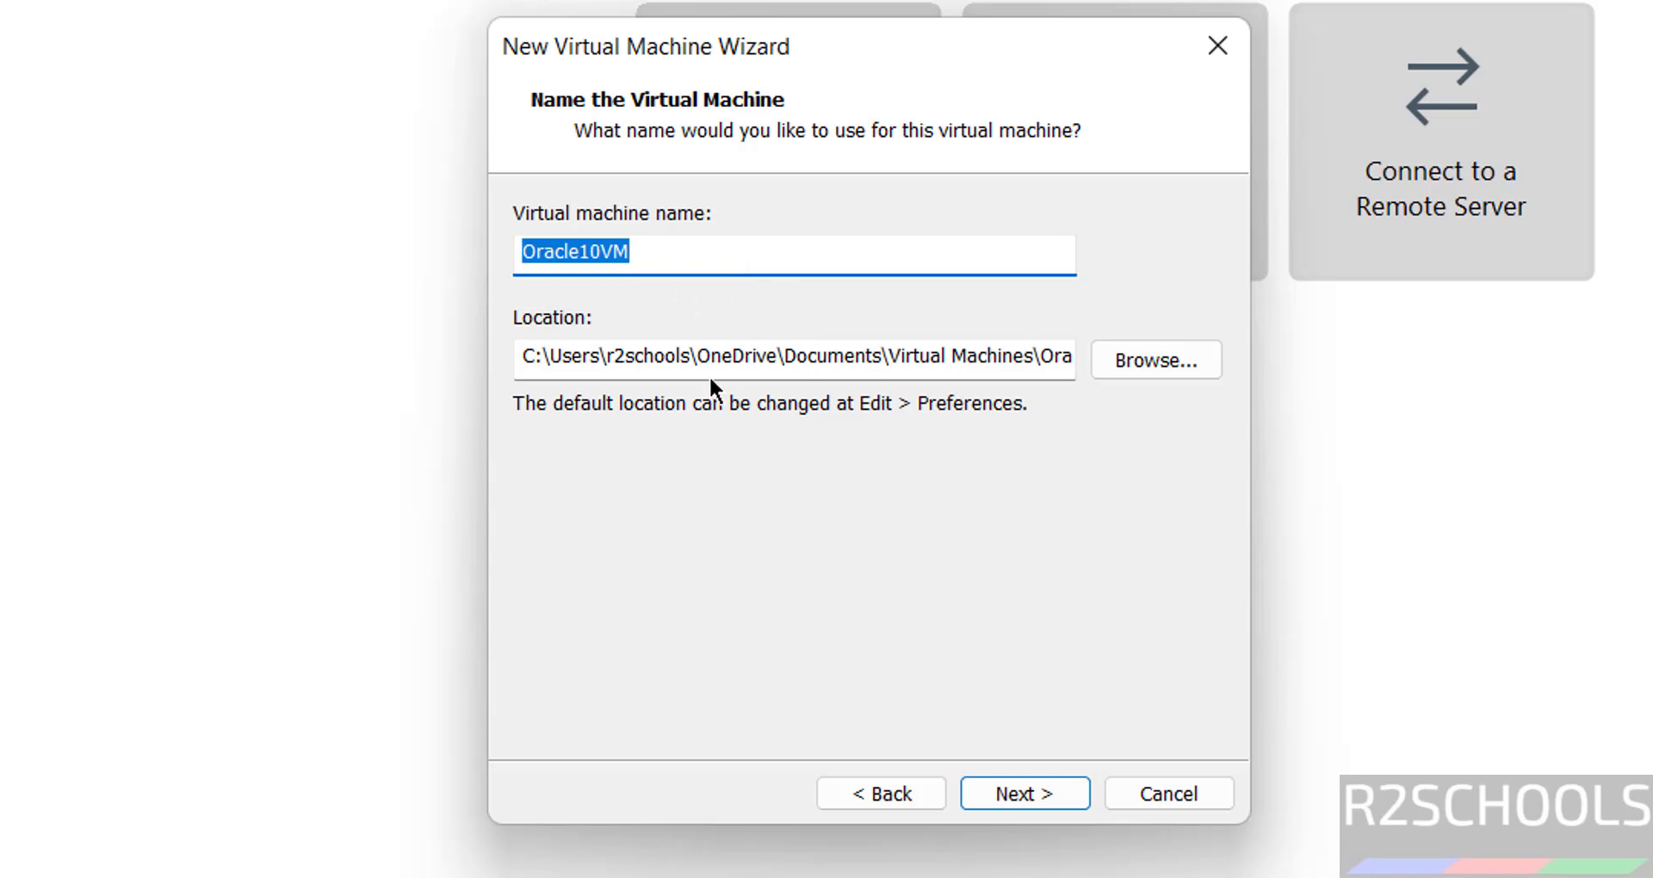
left_click(1186, 358)
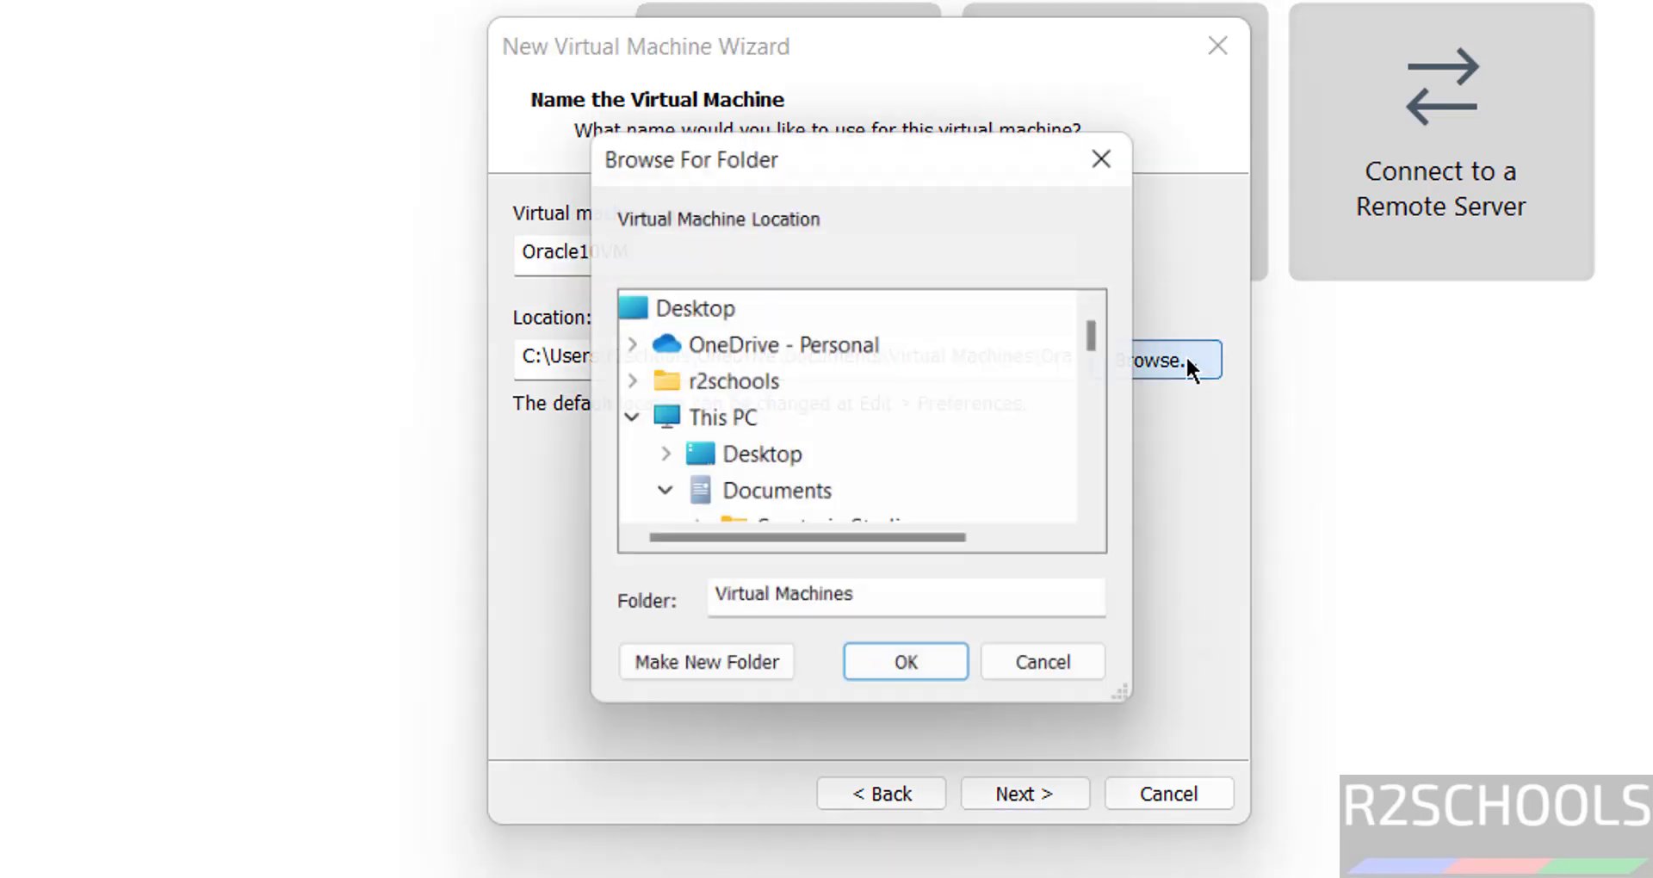
left_click(658, 497)
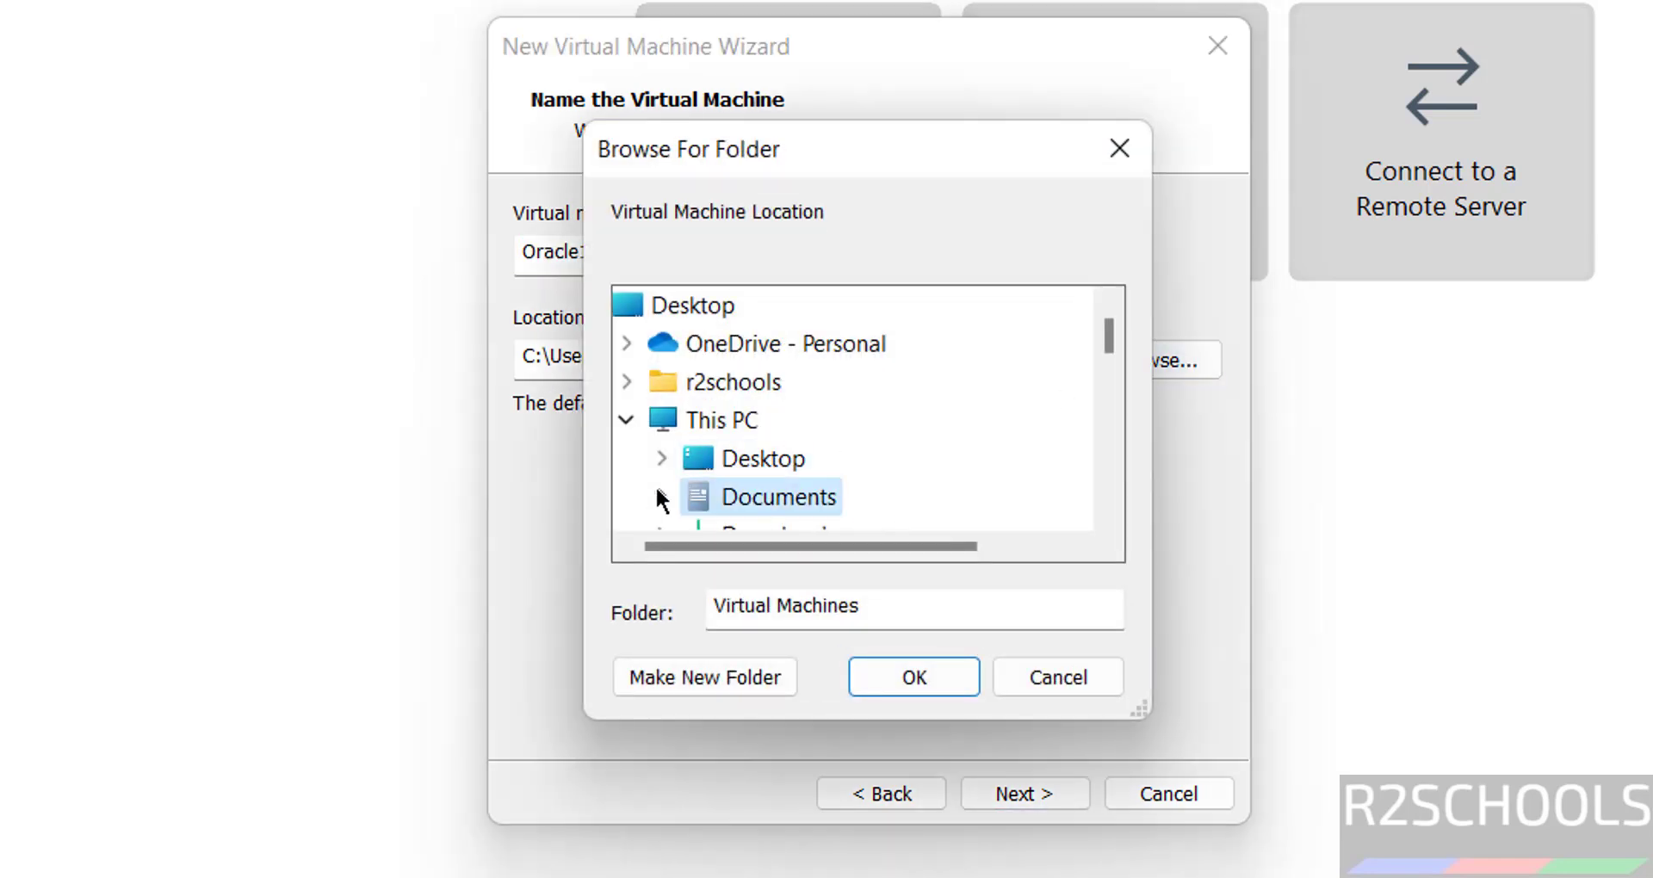
left_click(1109, 444)
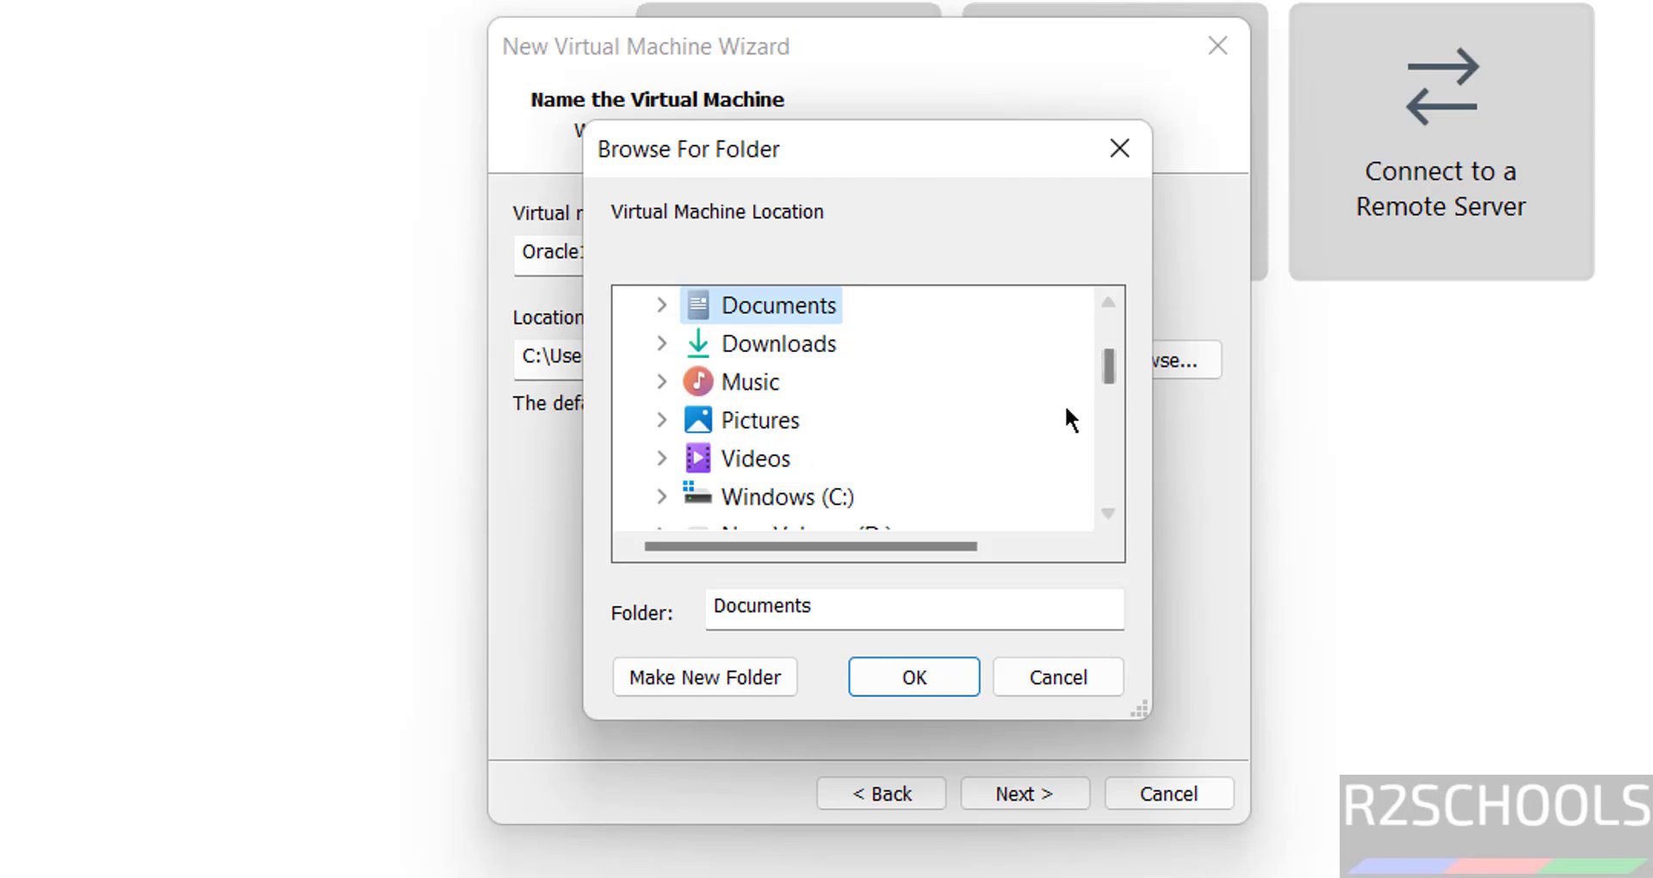
left_click(1106, 436)
double_click(827, 382)
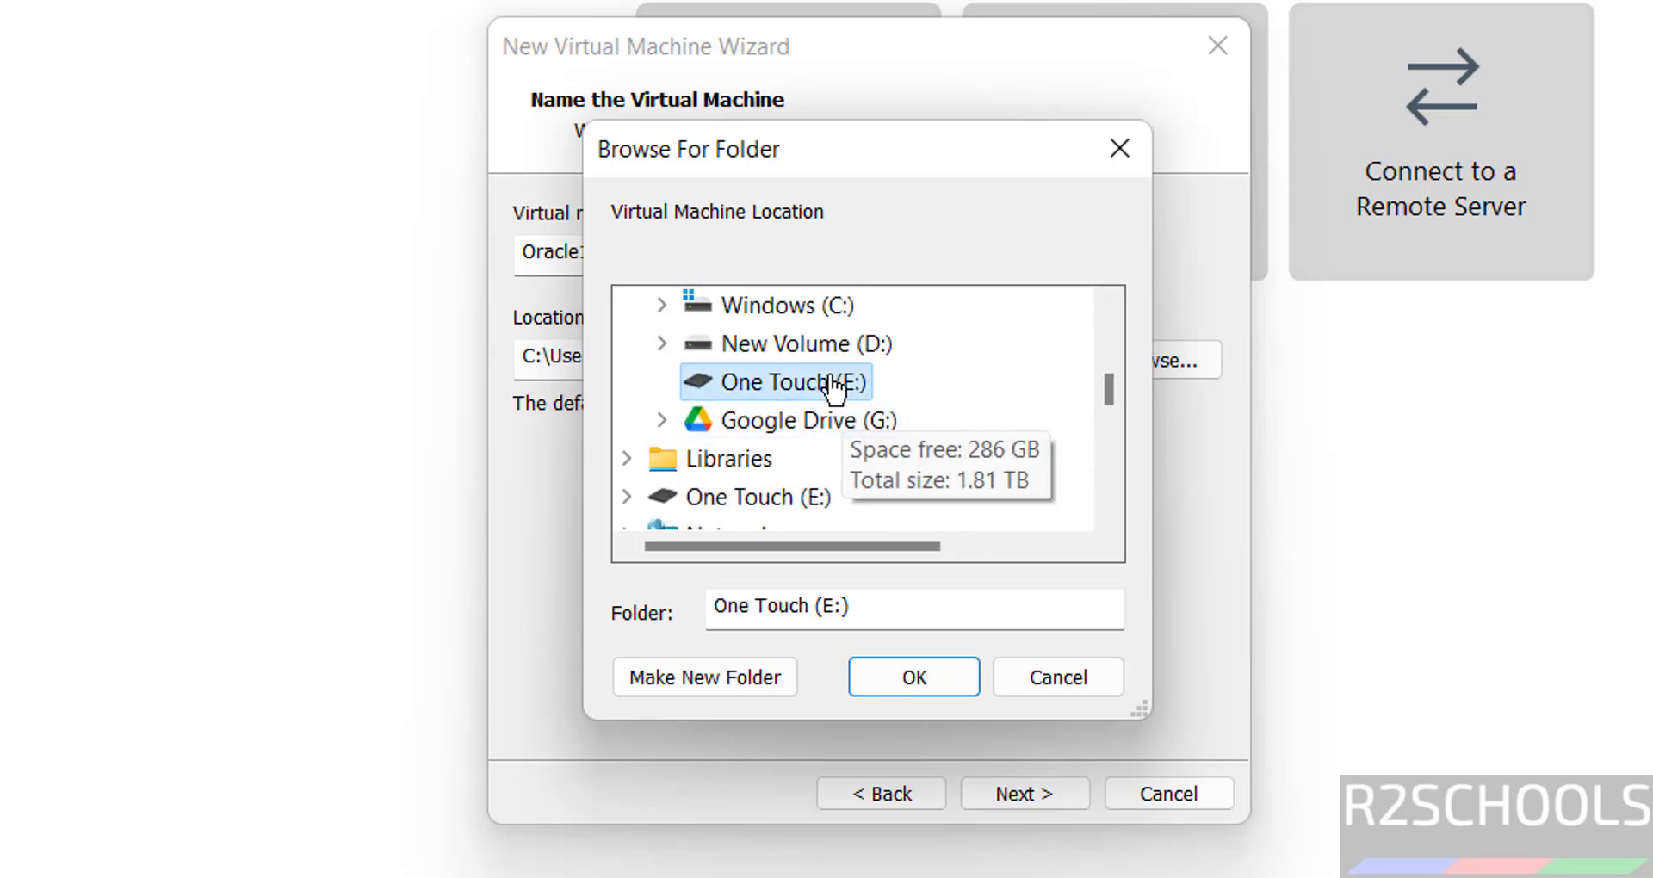
left_click(1105, 465)
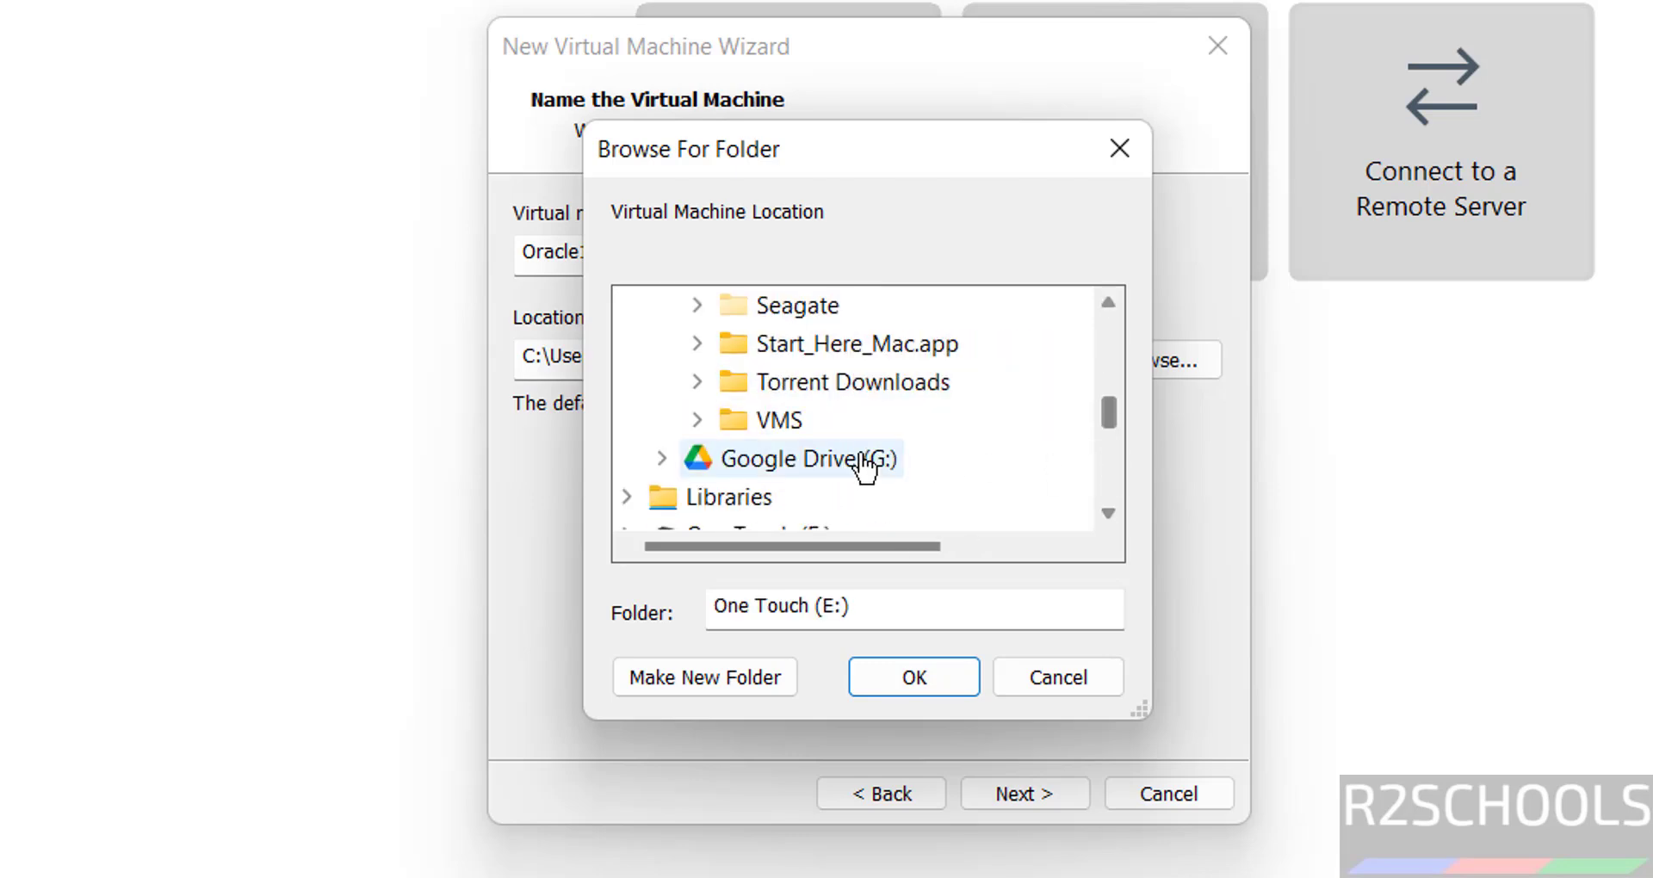
double_click(785, 421)
Create a new Oracle10VM folder inside E:\VMS and use it as the machine's location.
left_click(725, 674)
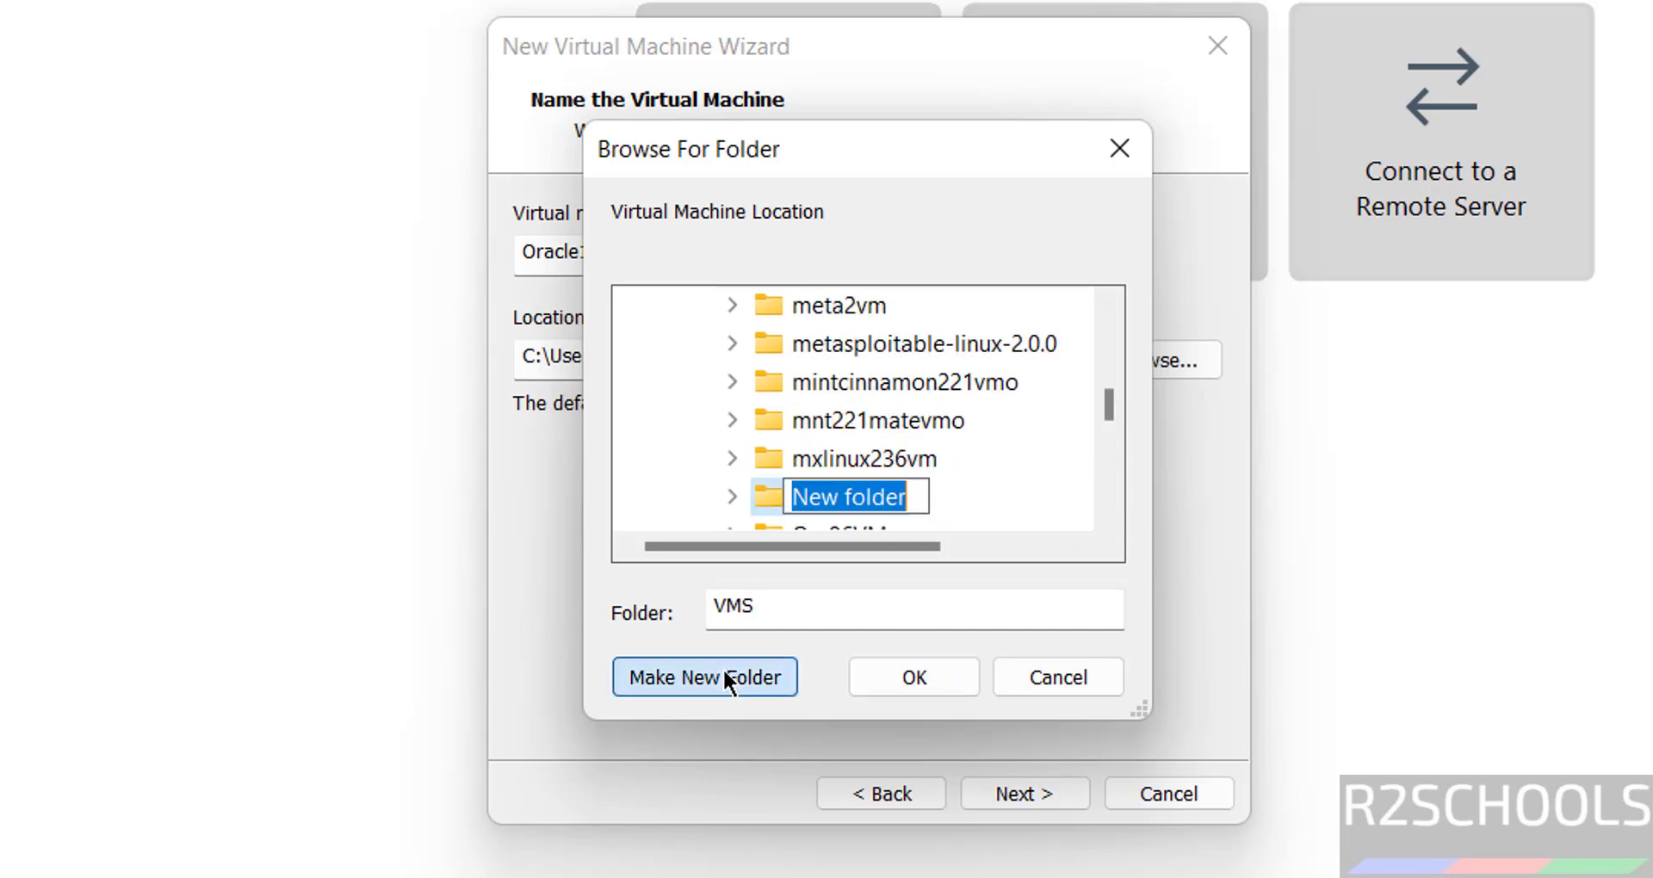
type("Oracle10VM")
key("Return")
left_click(874, 661)
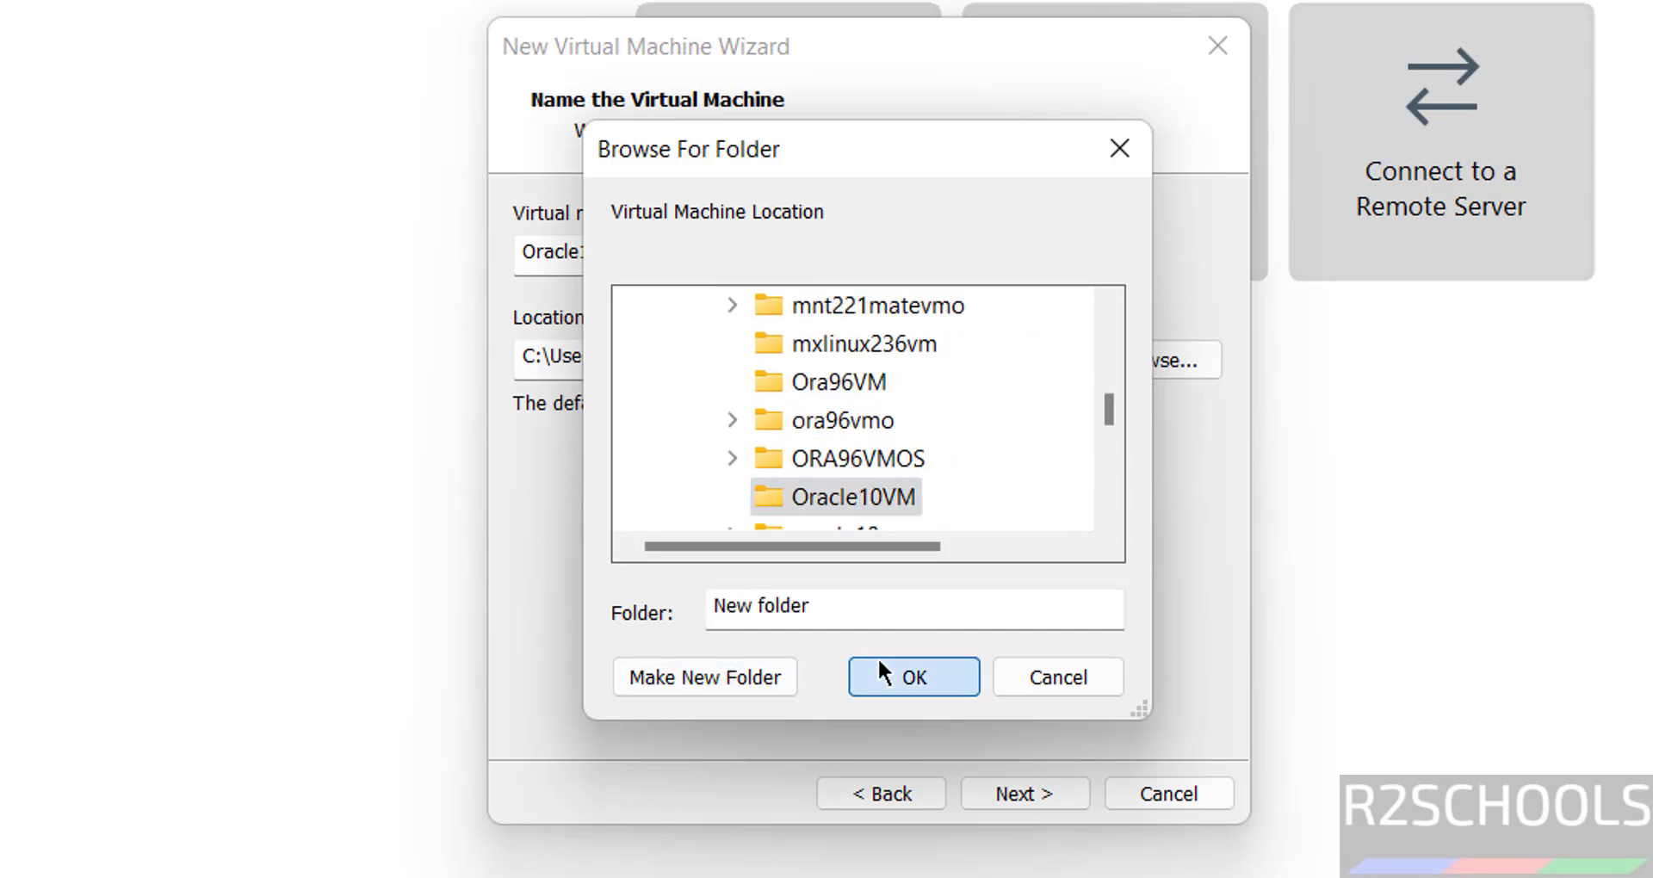
left_click(994, 794)
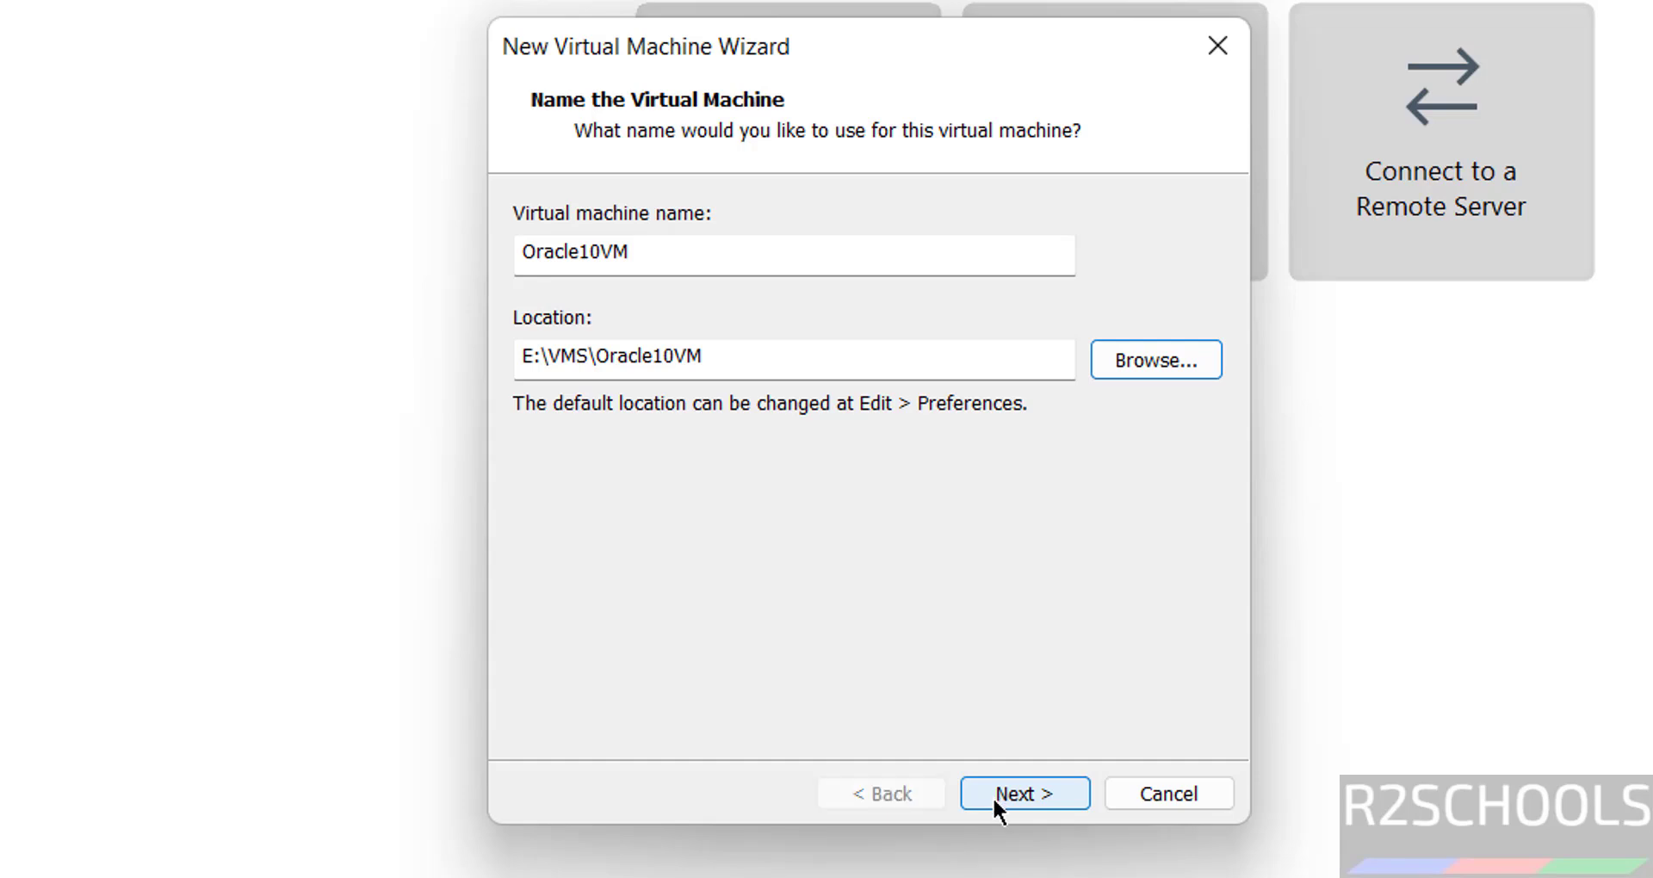
Store the virtual disk as a single file with a 50 GB maximum size, then review the summary.
left_click(516, 446)
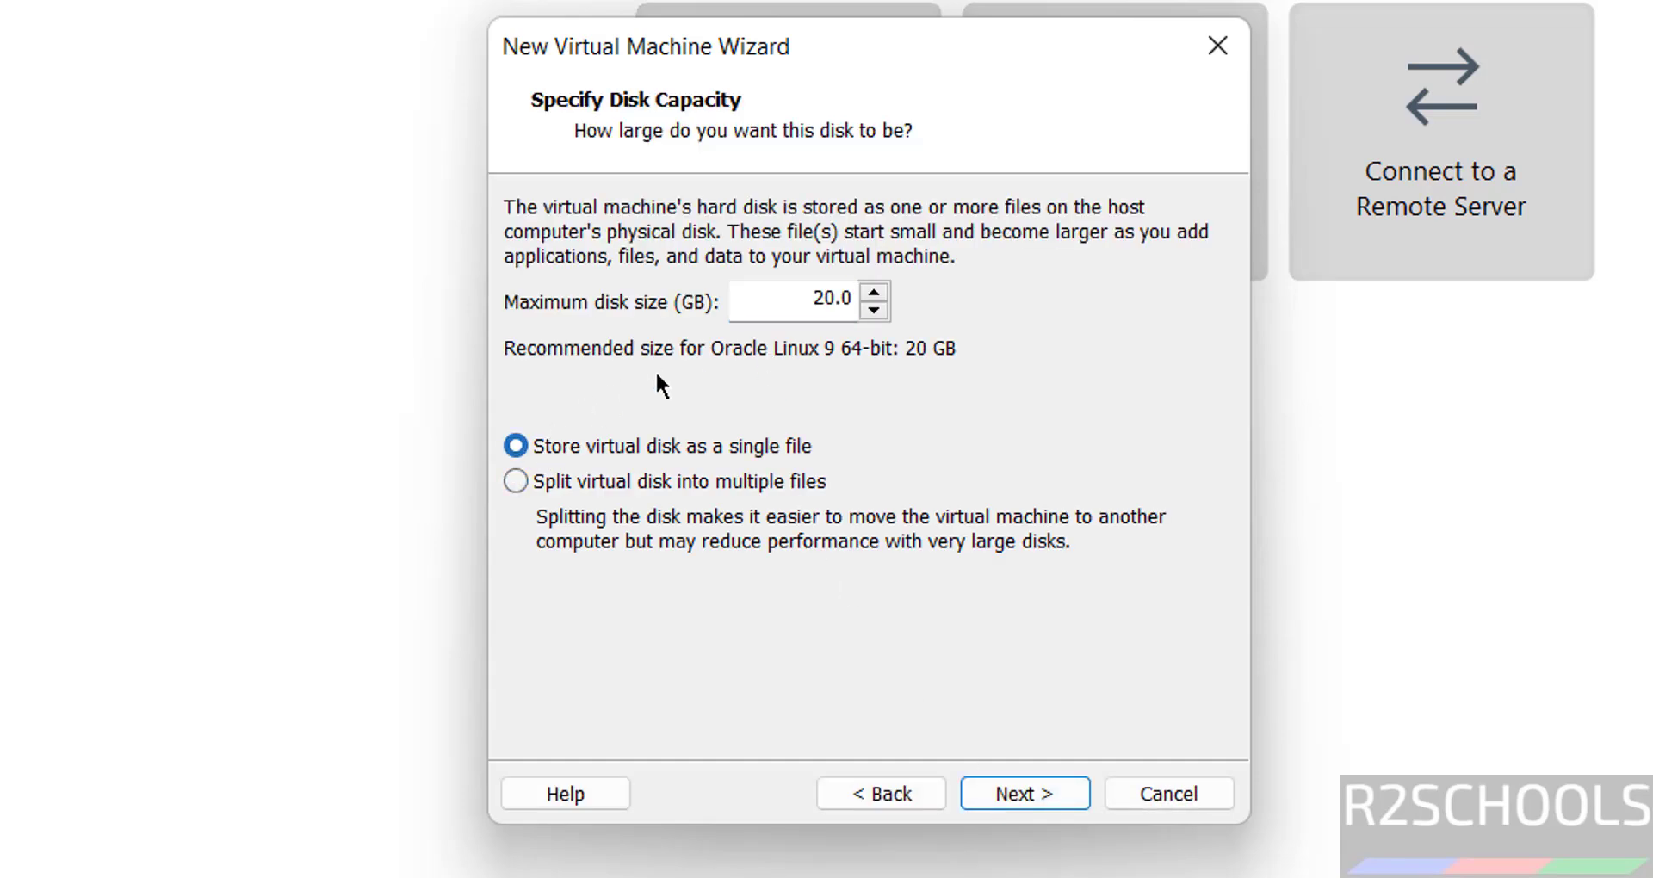
double_click(826, 303)
type("50")
left_click(1056, 778)
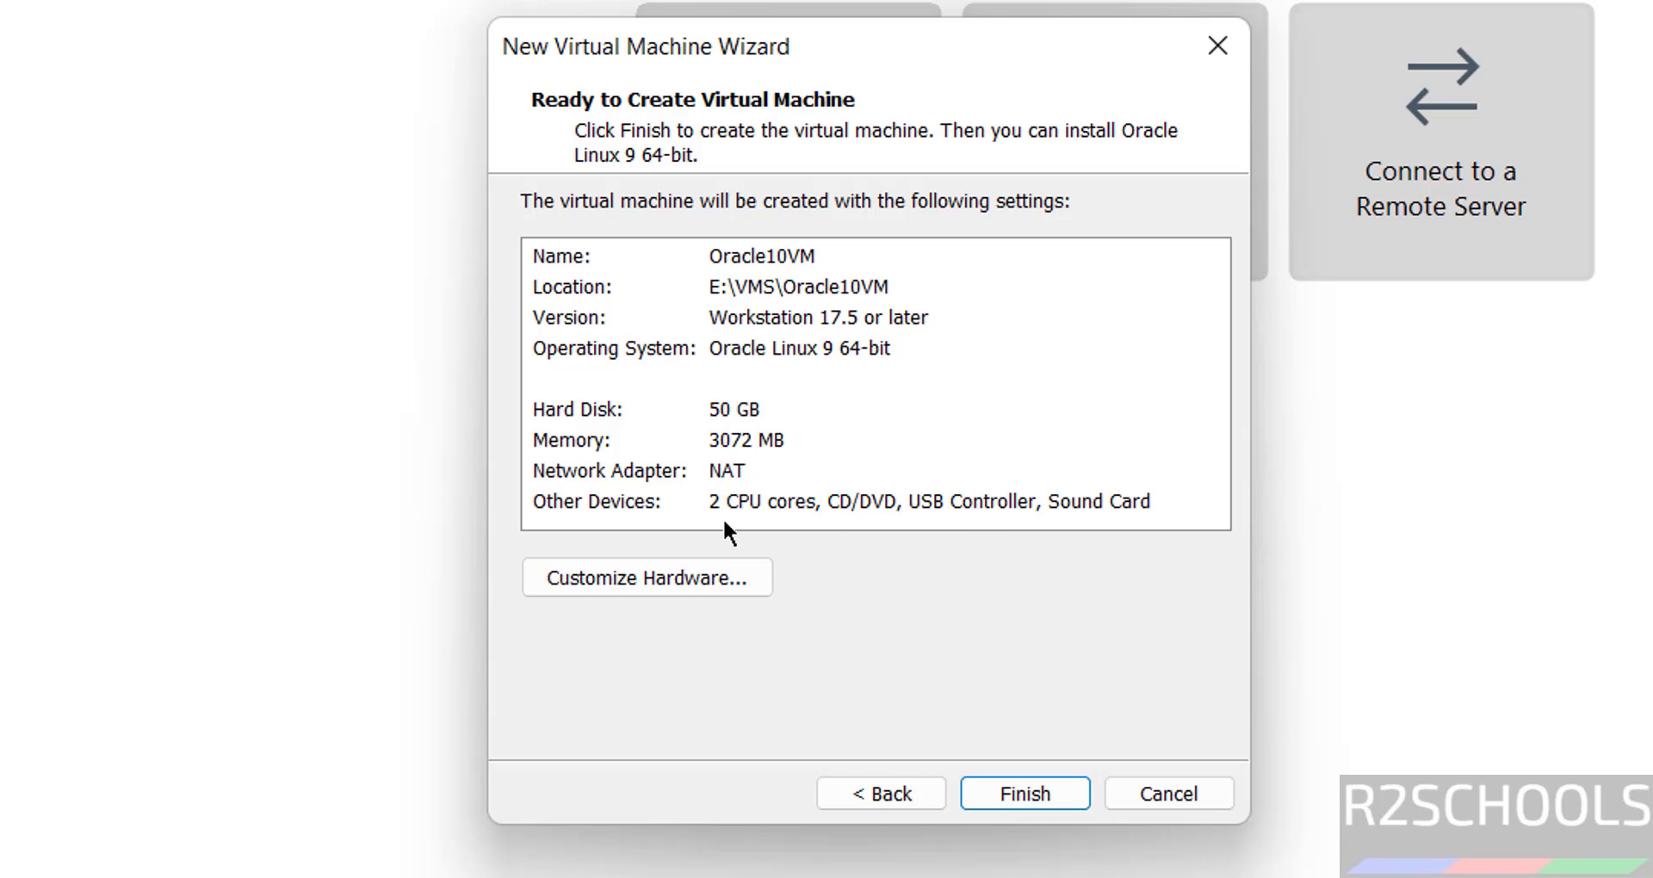
left_click(608, 439)
left_click(594, 582)
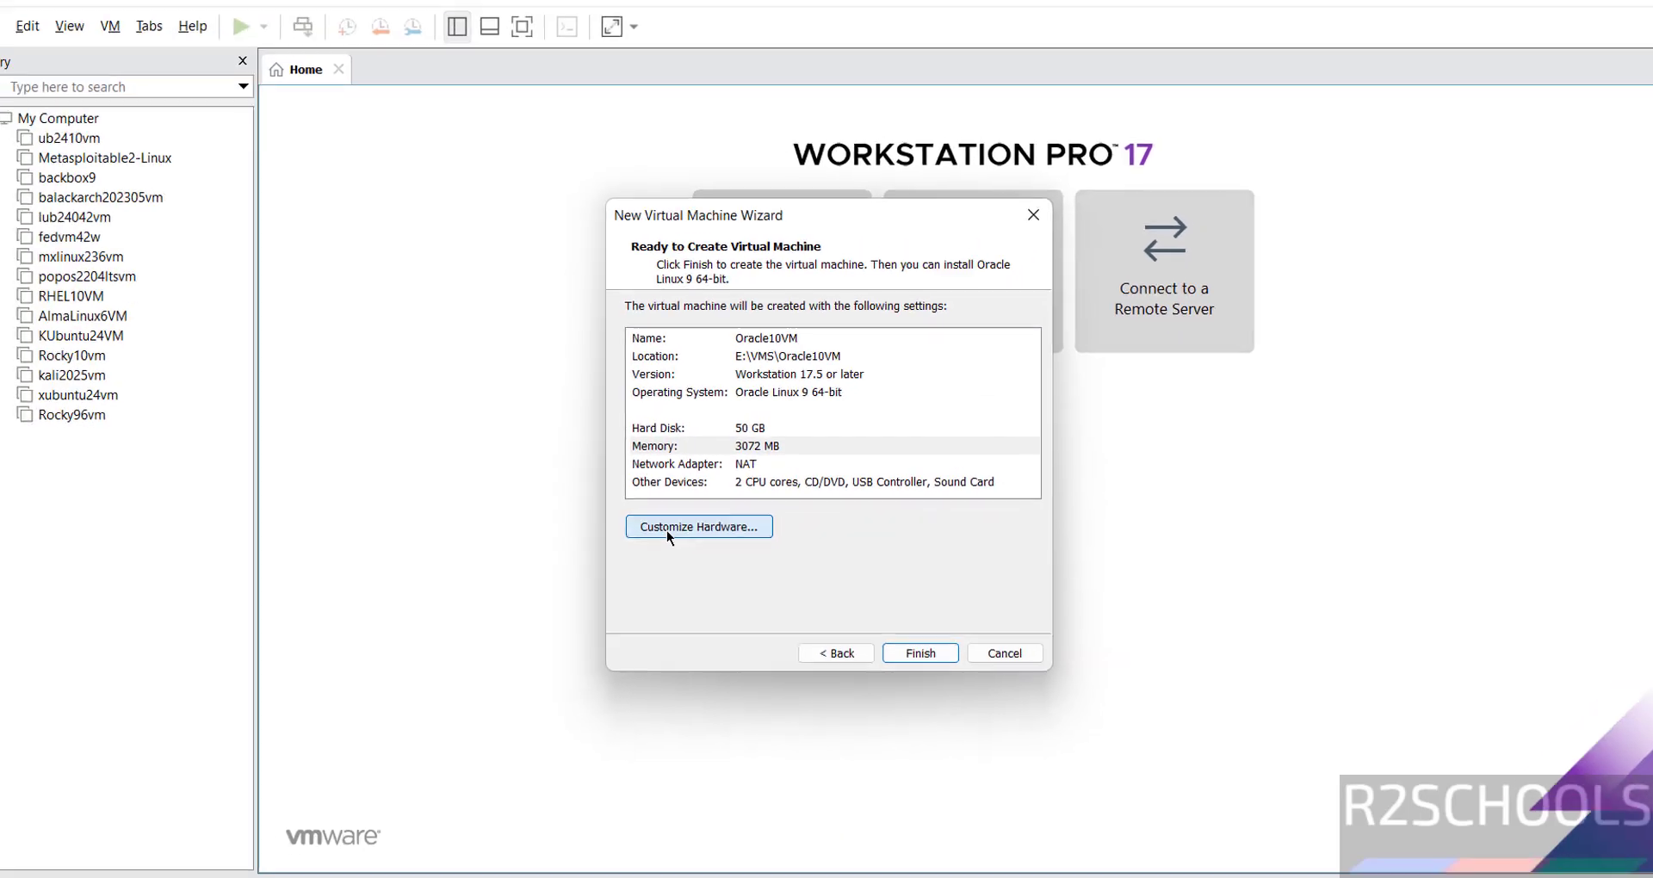
Raise memory to 4096 MB under Customize Hardware and create the Oracle10VM machine.
left_click(668, 528)
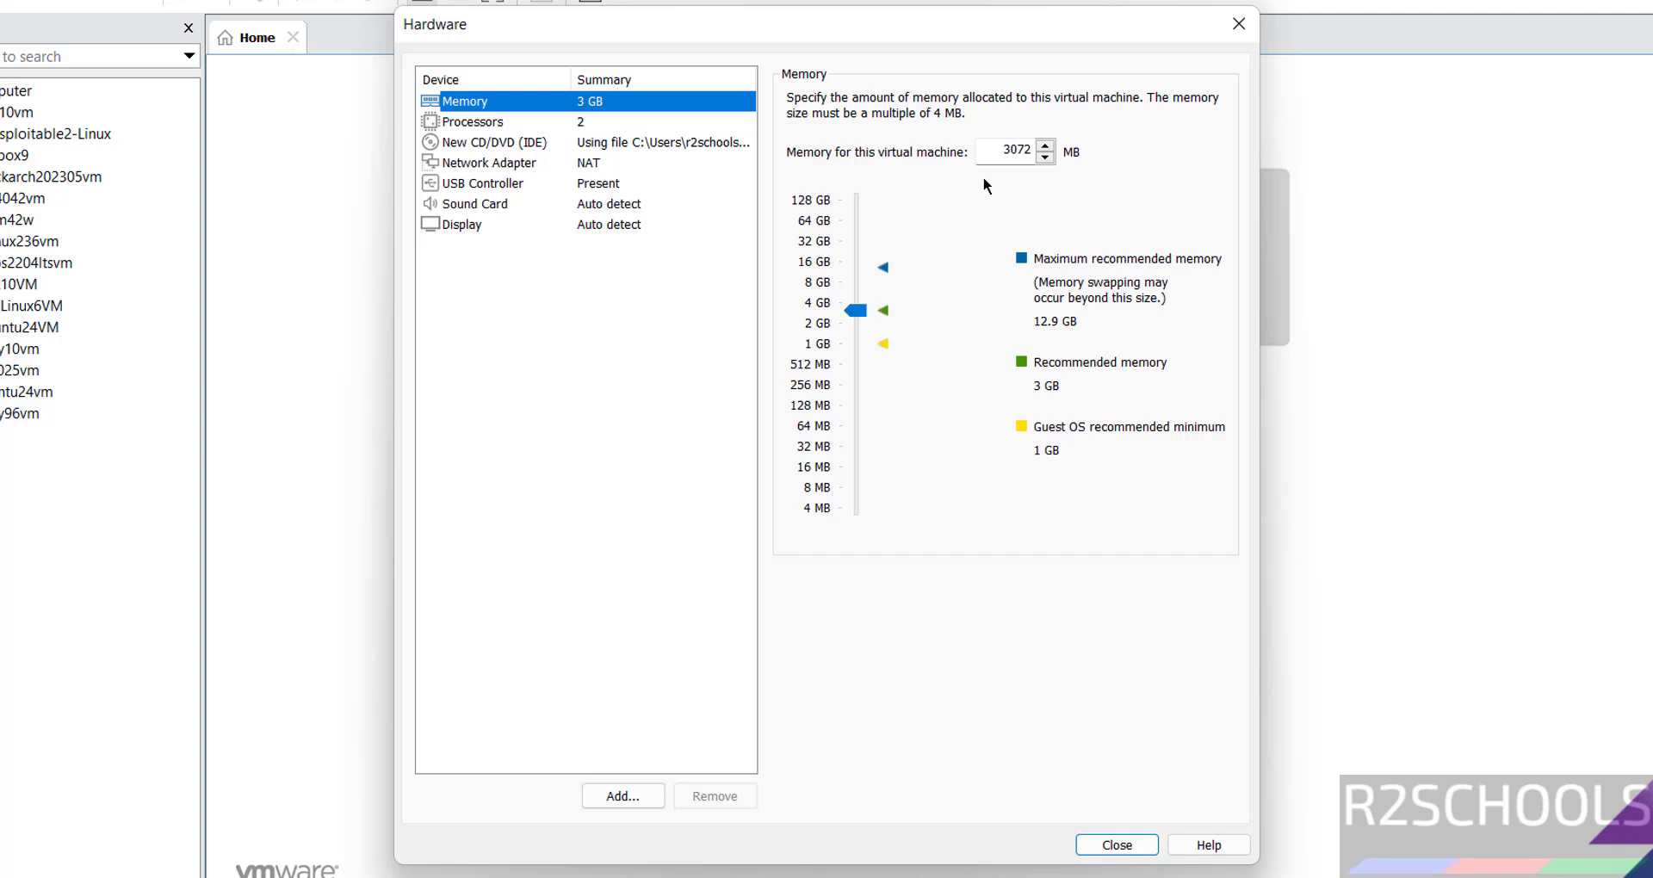
double_click(1015, 148)
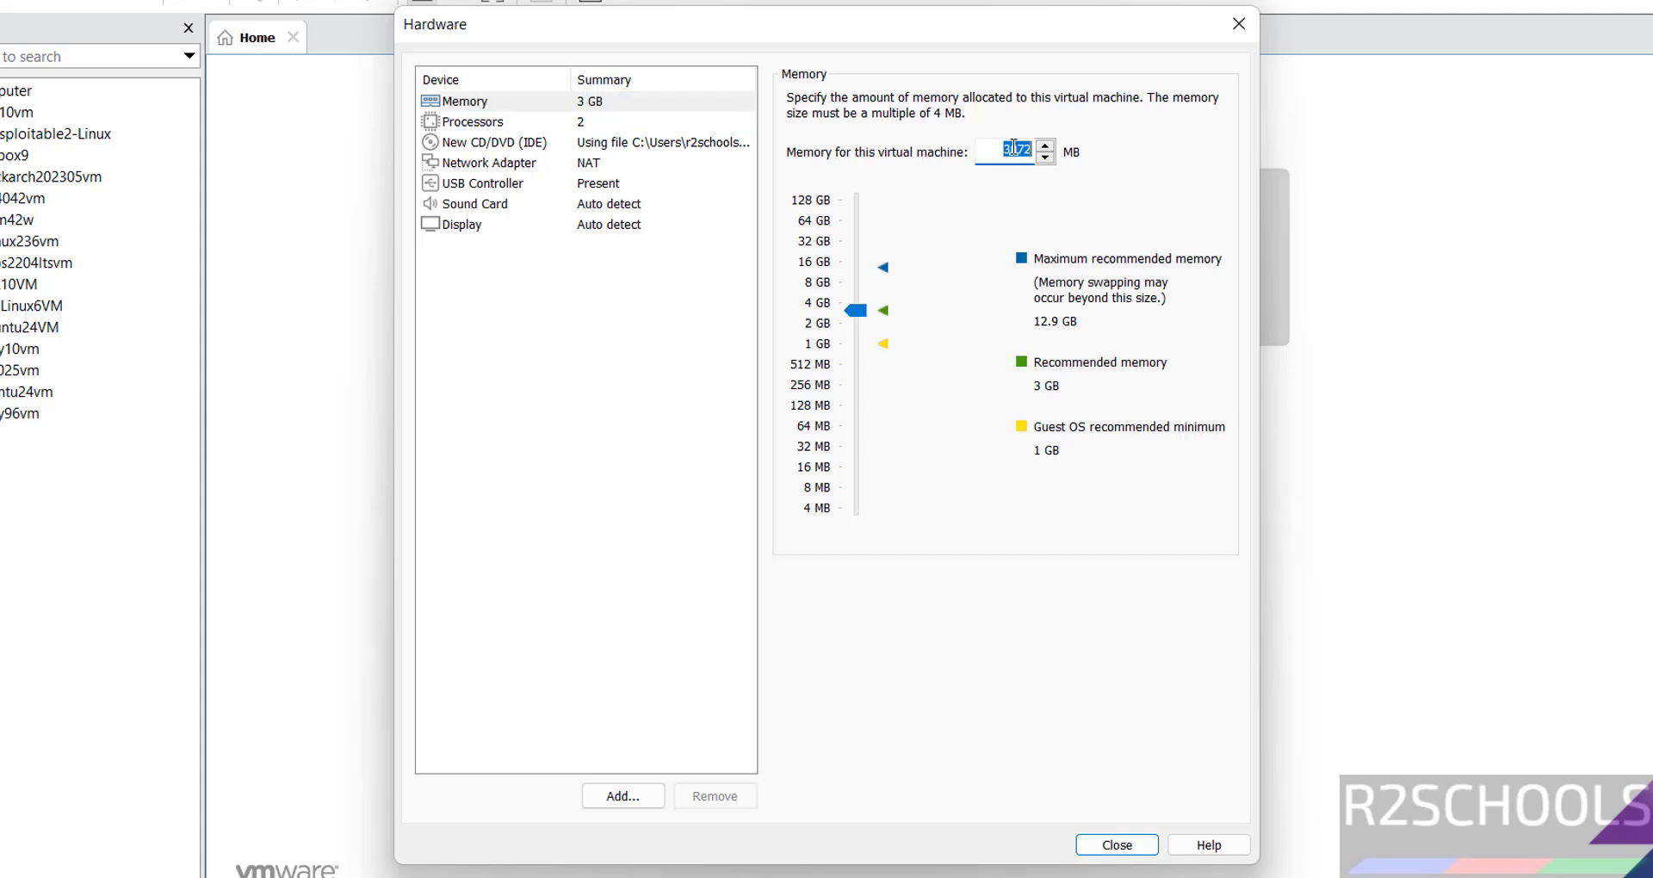
type("4096")
left_click(1117, 845)
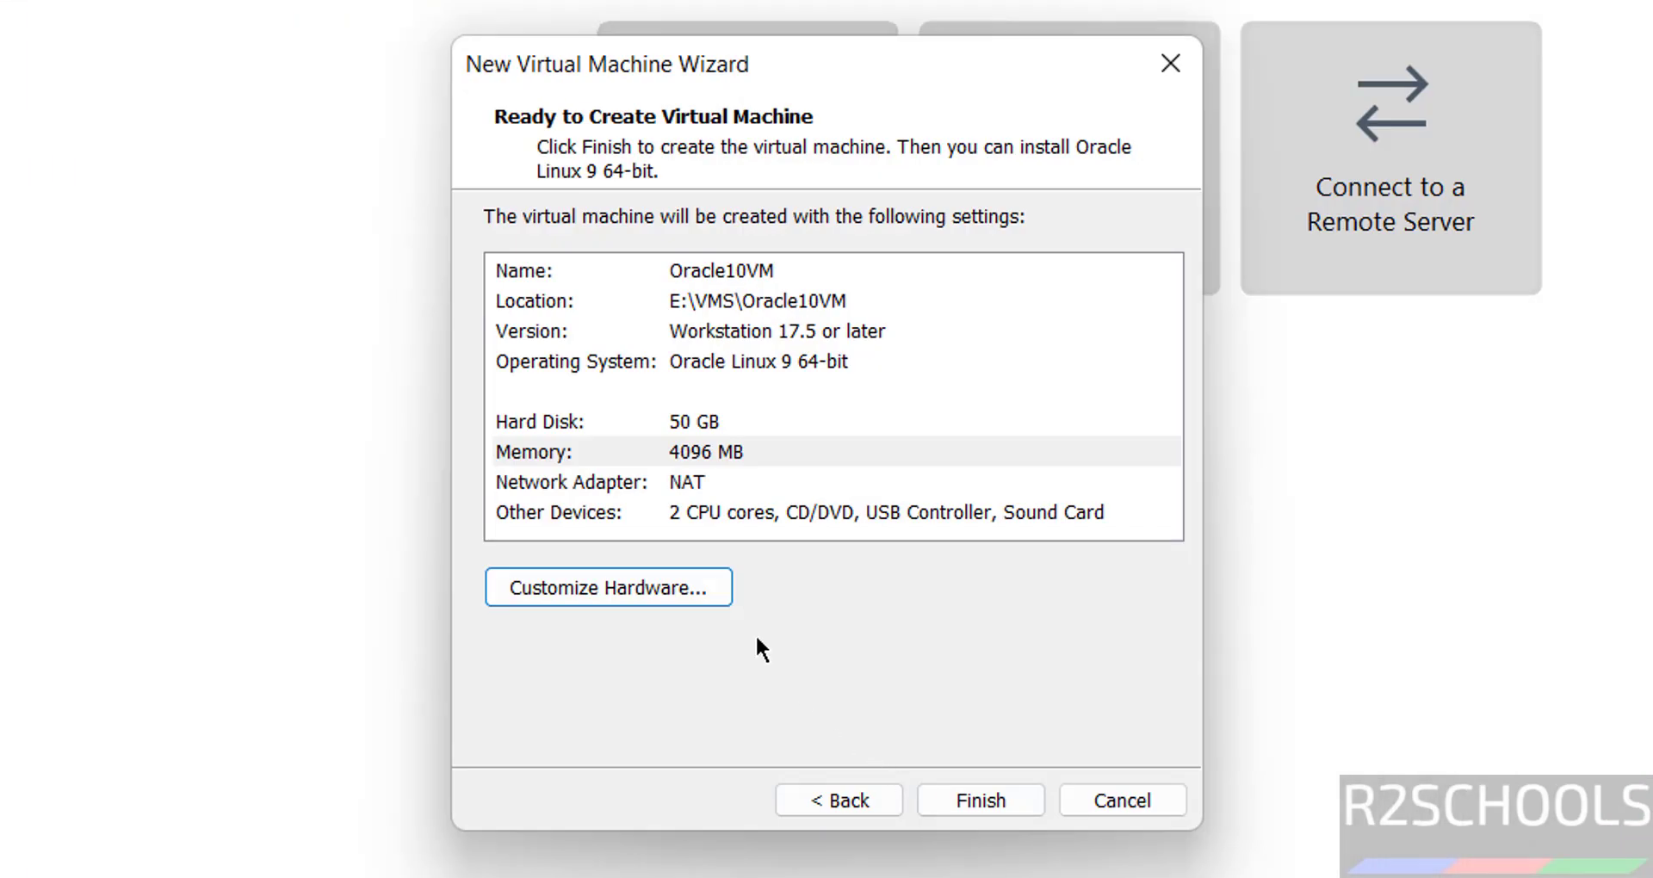
left_click(973, 797)
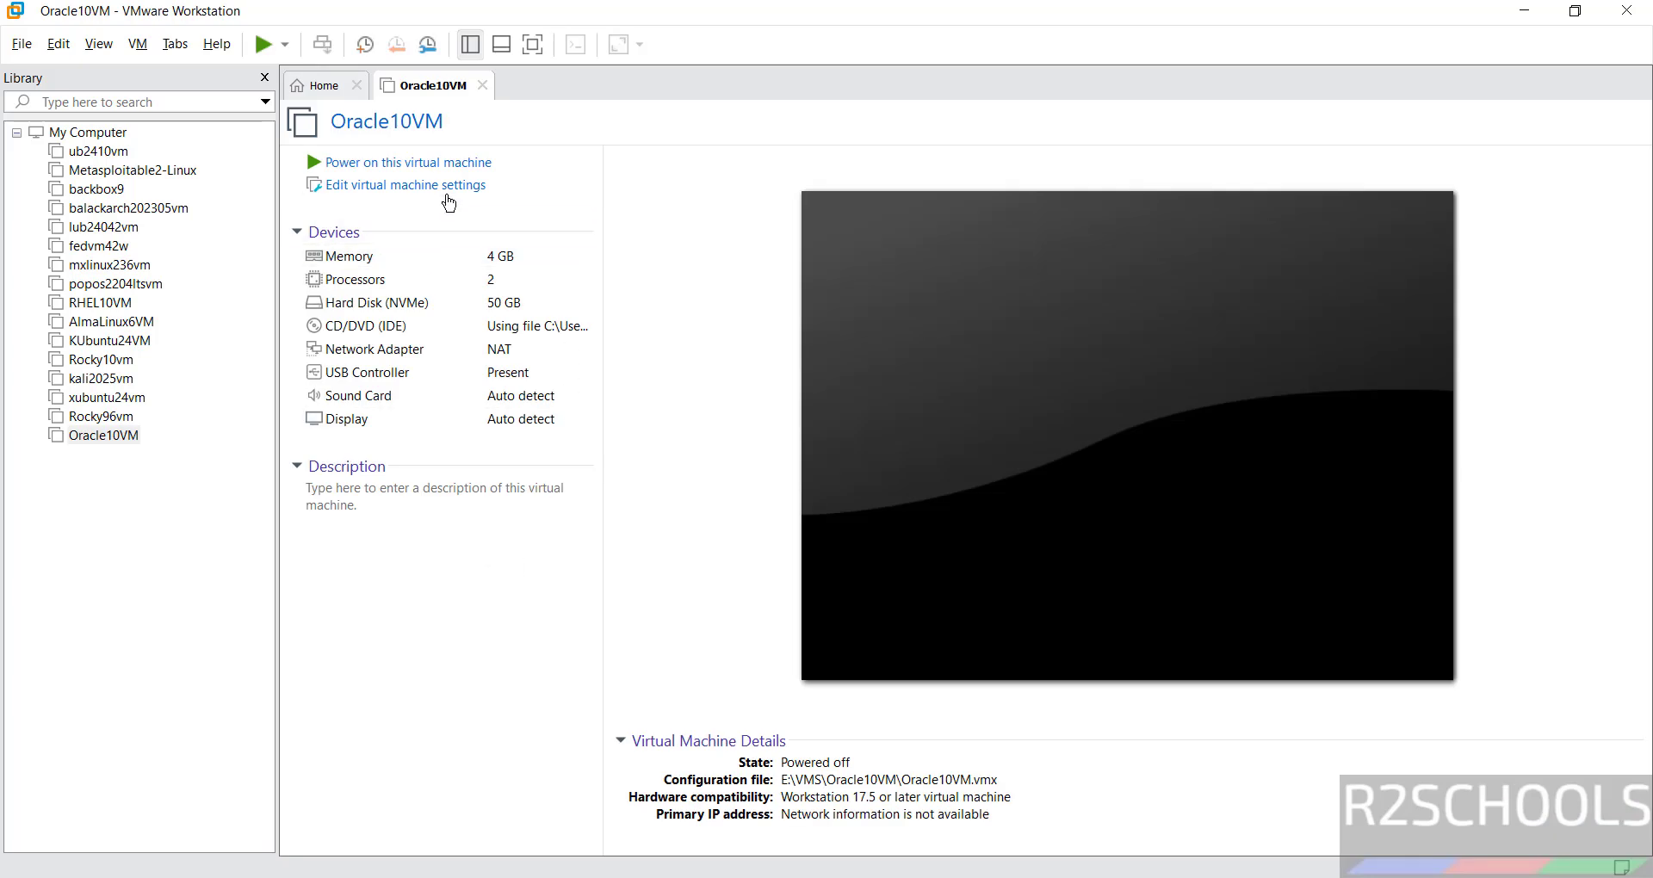
Briefly open and dismiss Oracle10VM's context menu and the VM menu.
right_click(94, 436)
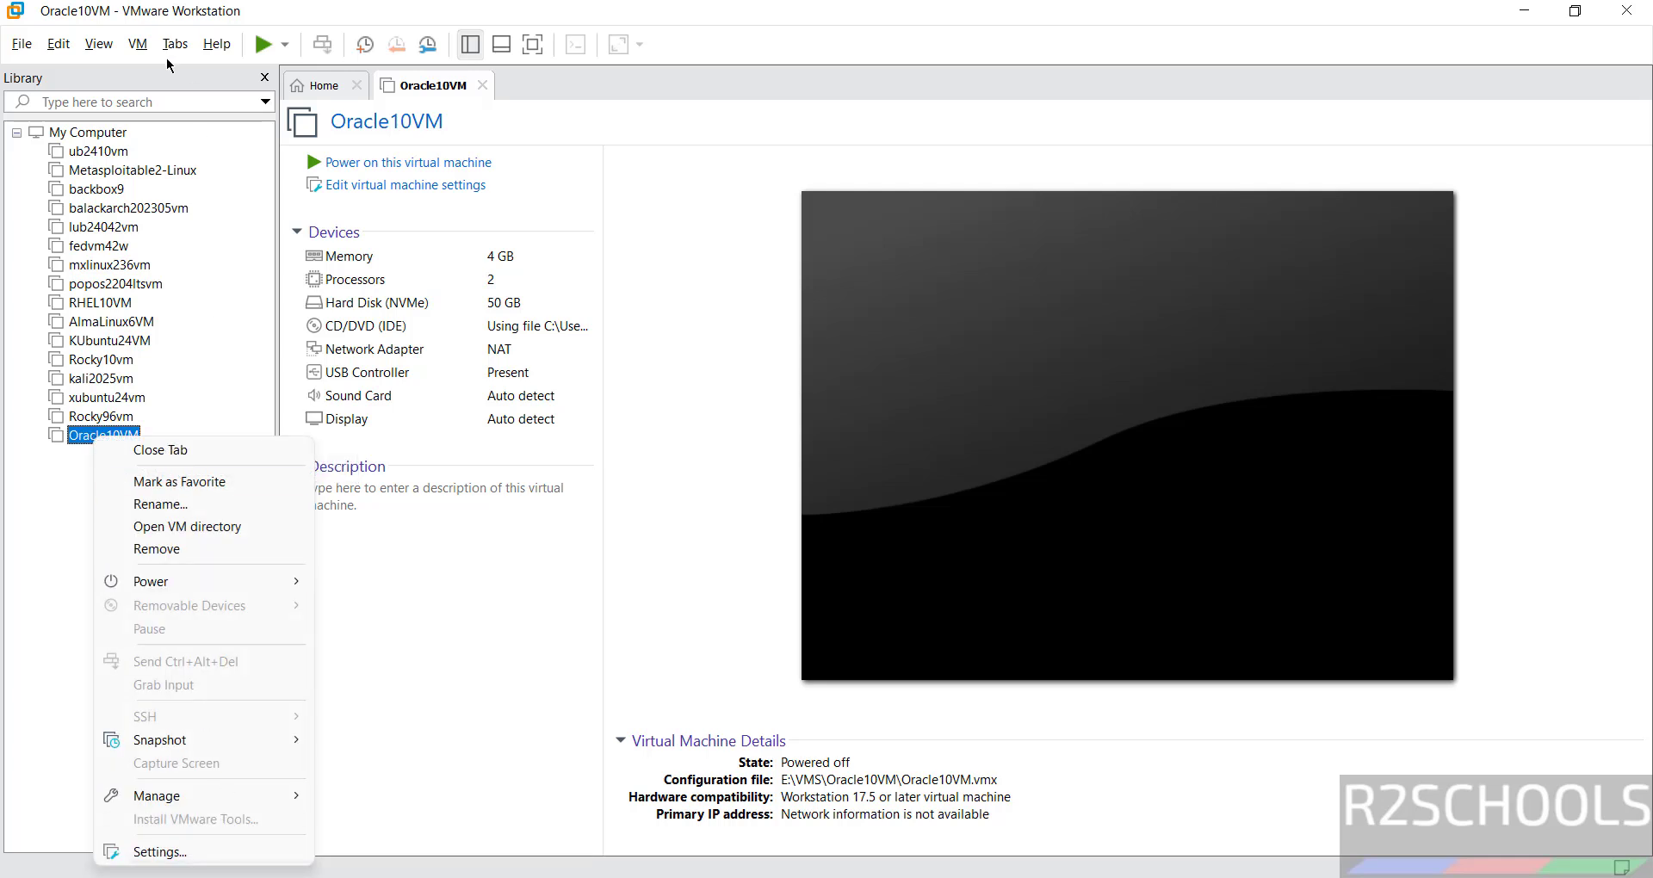
left_click(142, 47)
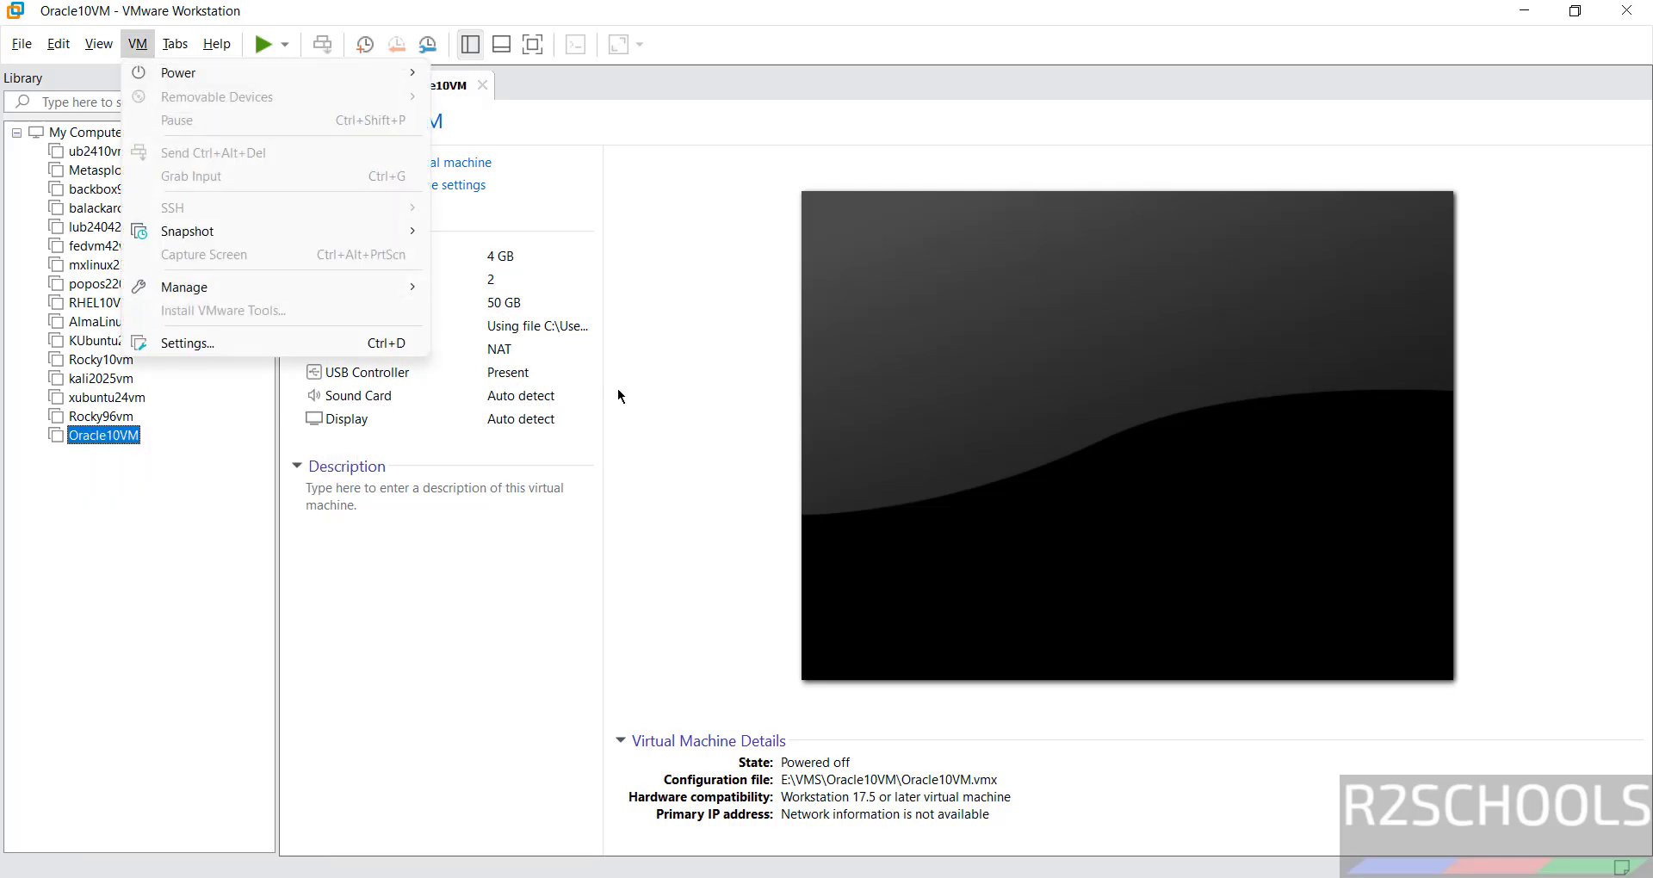
left_click(663, 414)
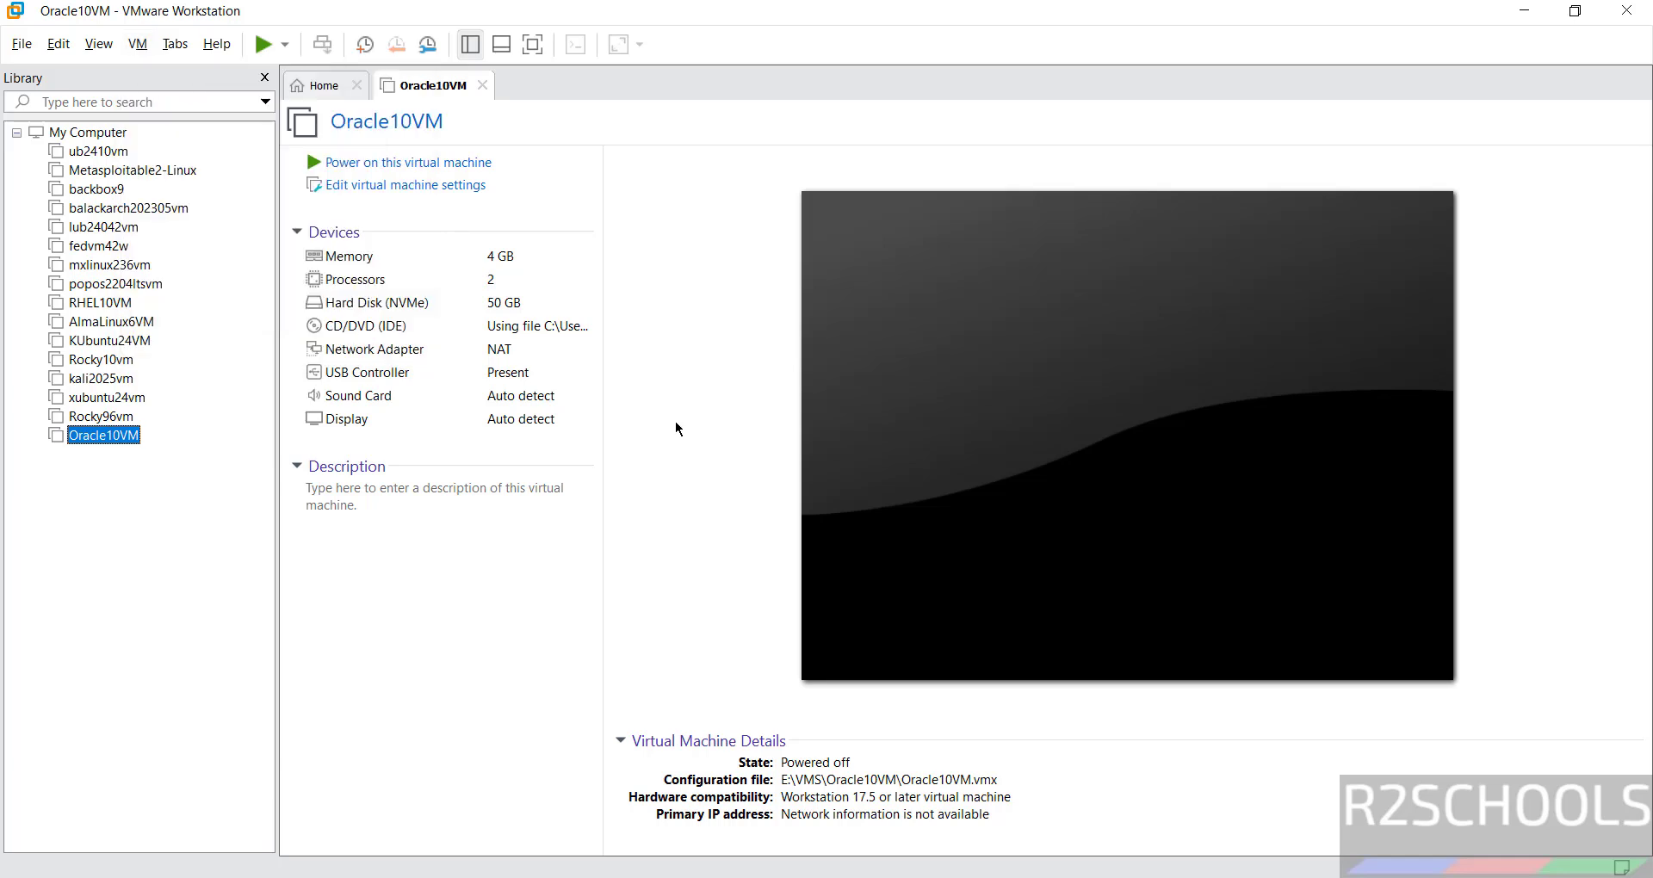
left_click(371, 528)
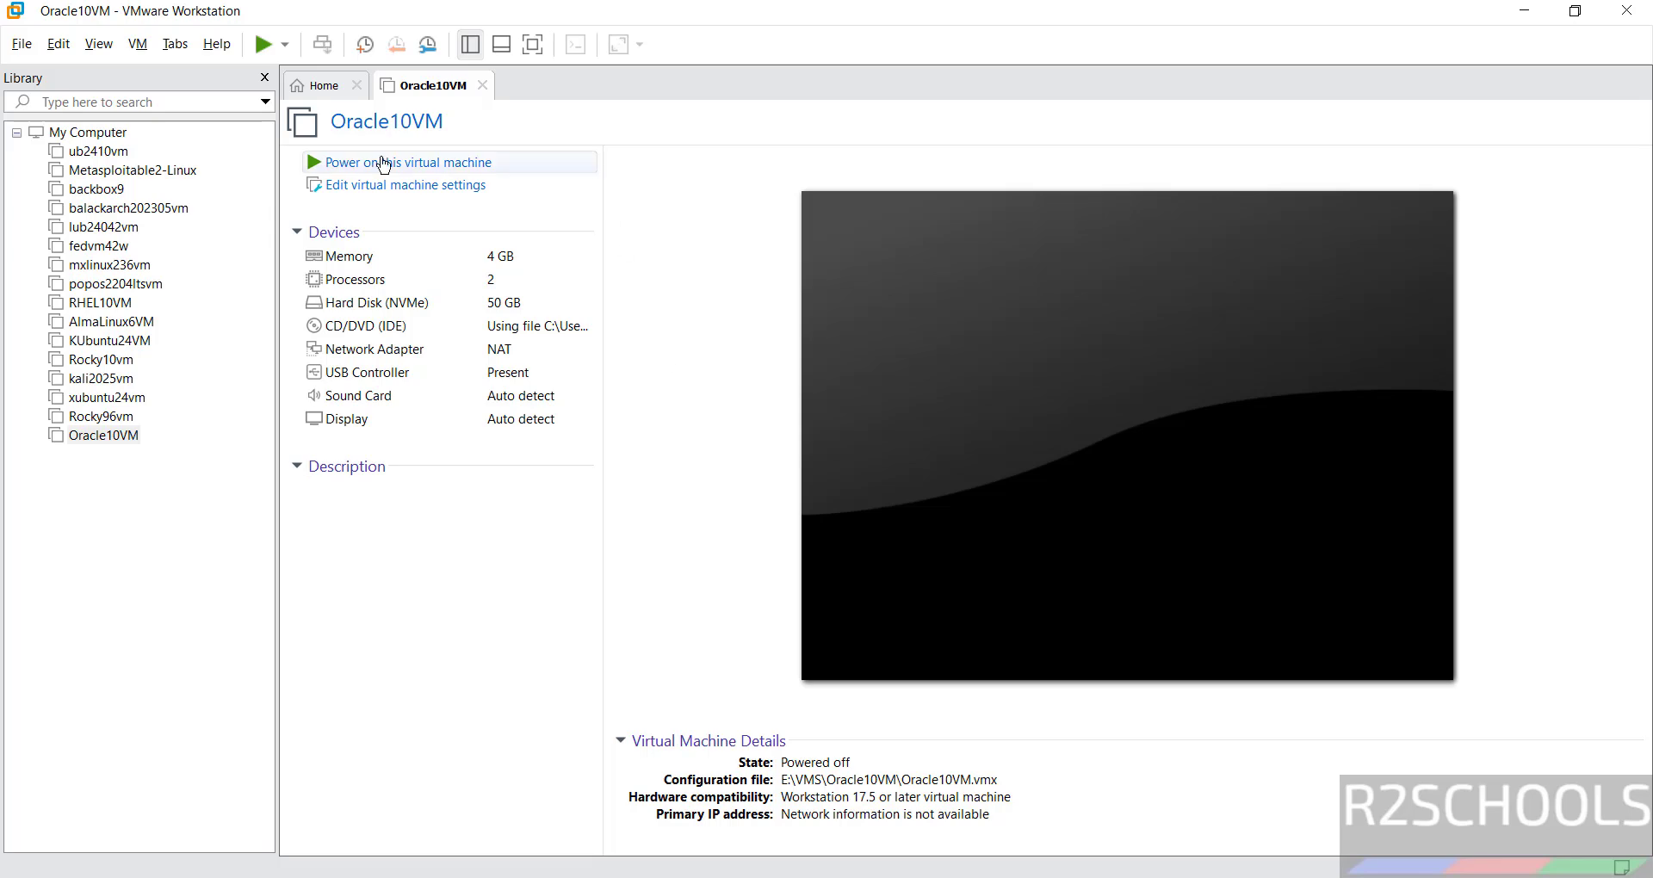
Power on Oracle10VM and boot the 'Install Oracle Linux 10.0.0' menu entry.
left_click(528, 169)
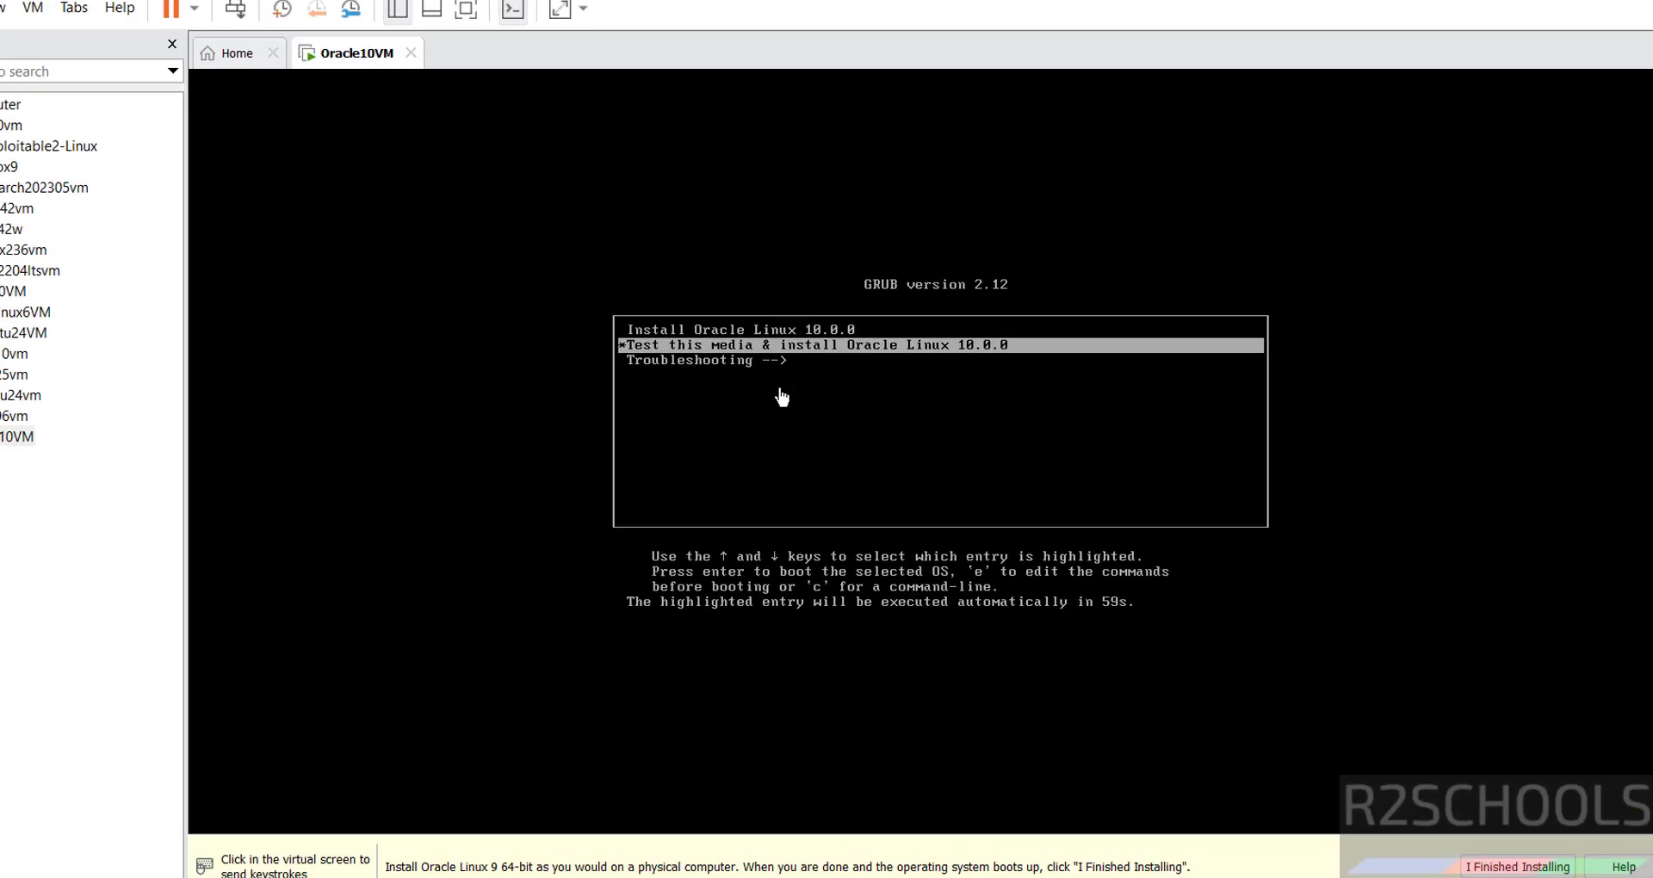
key("Up")
key("Down")
key("Up")
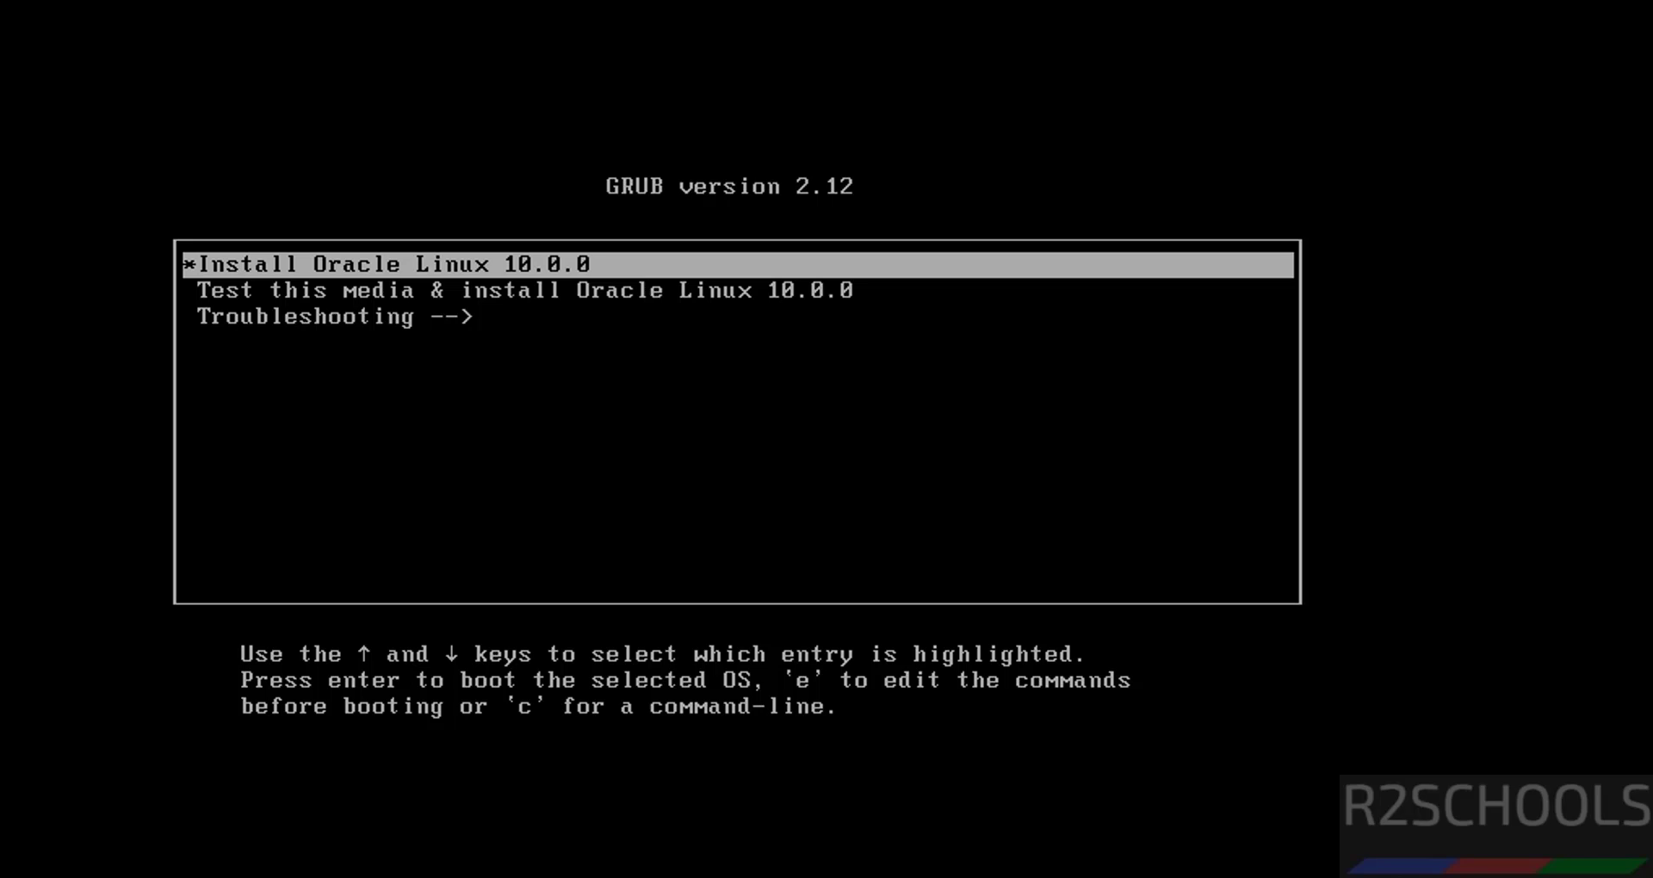
key("Return")
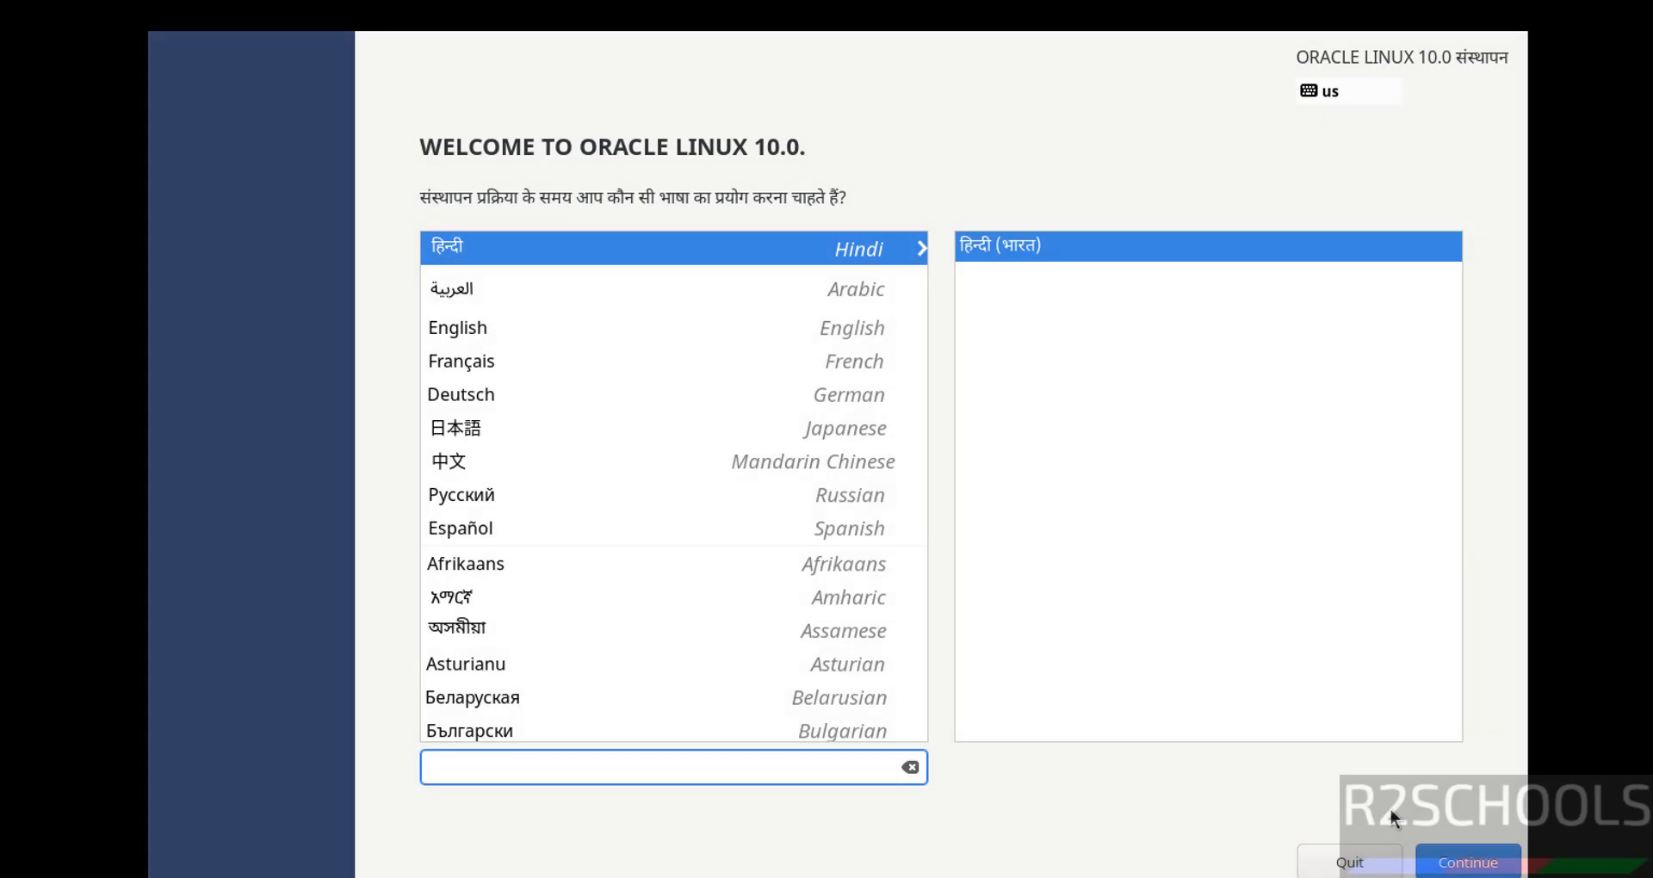
Keep English (United States) as the installer language and continue to the Installation Summary.
left_click(762, 396)
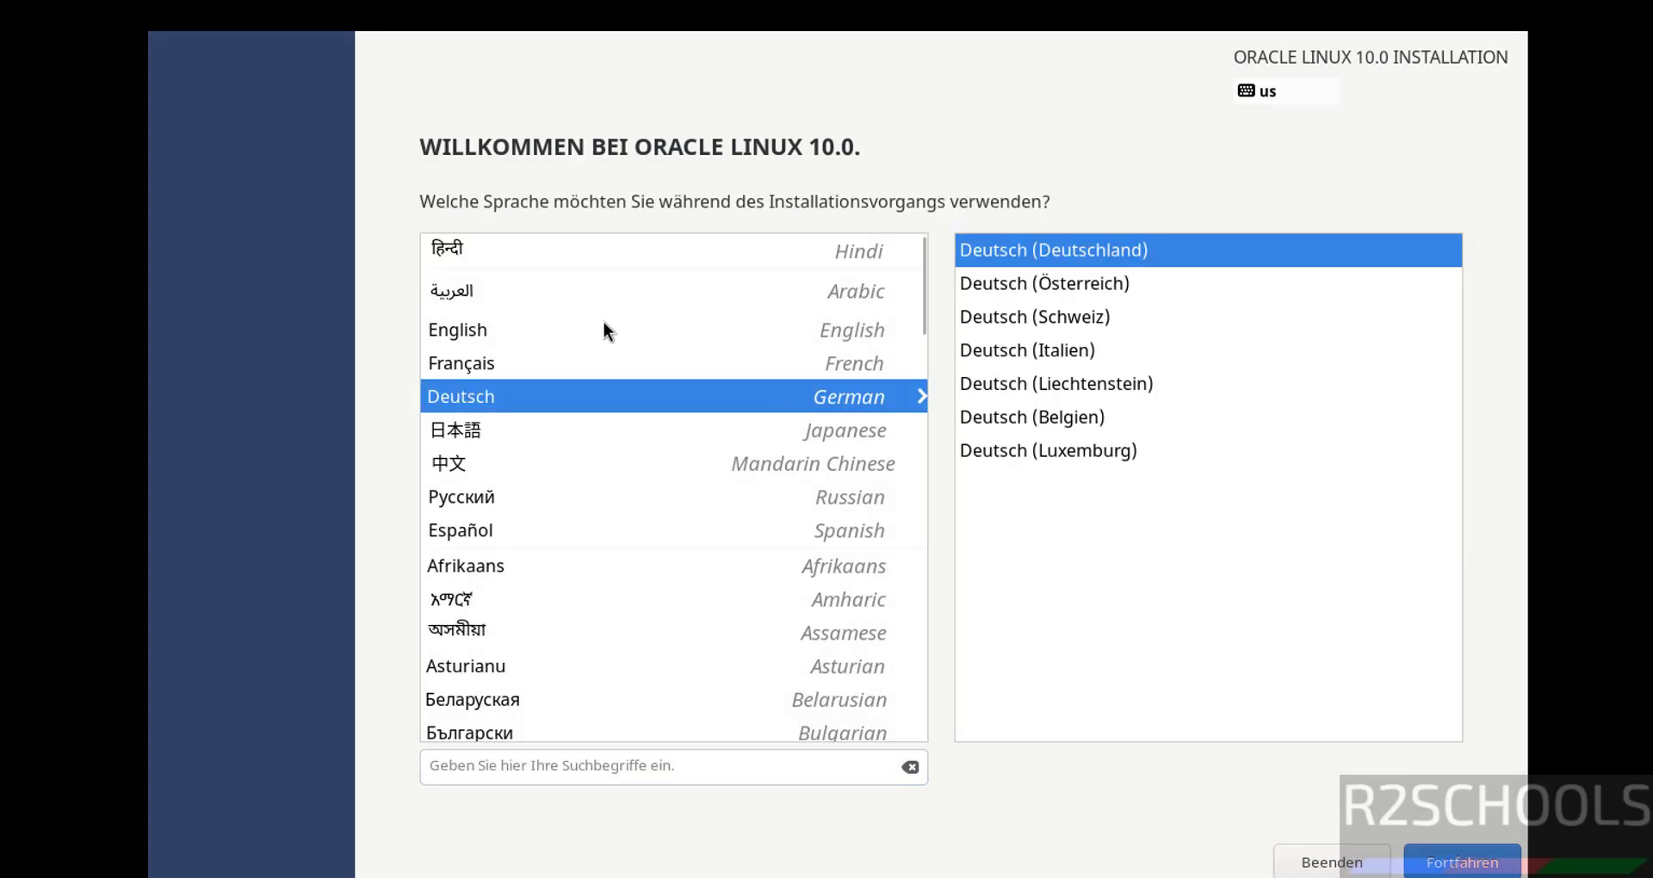
left_click(520, 334)
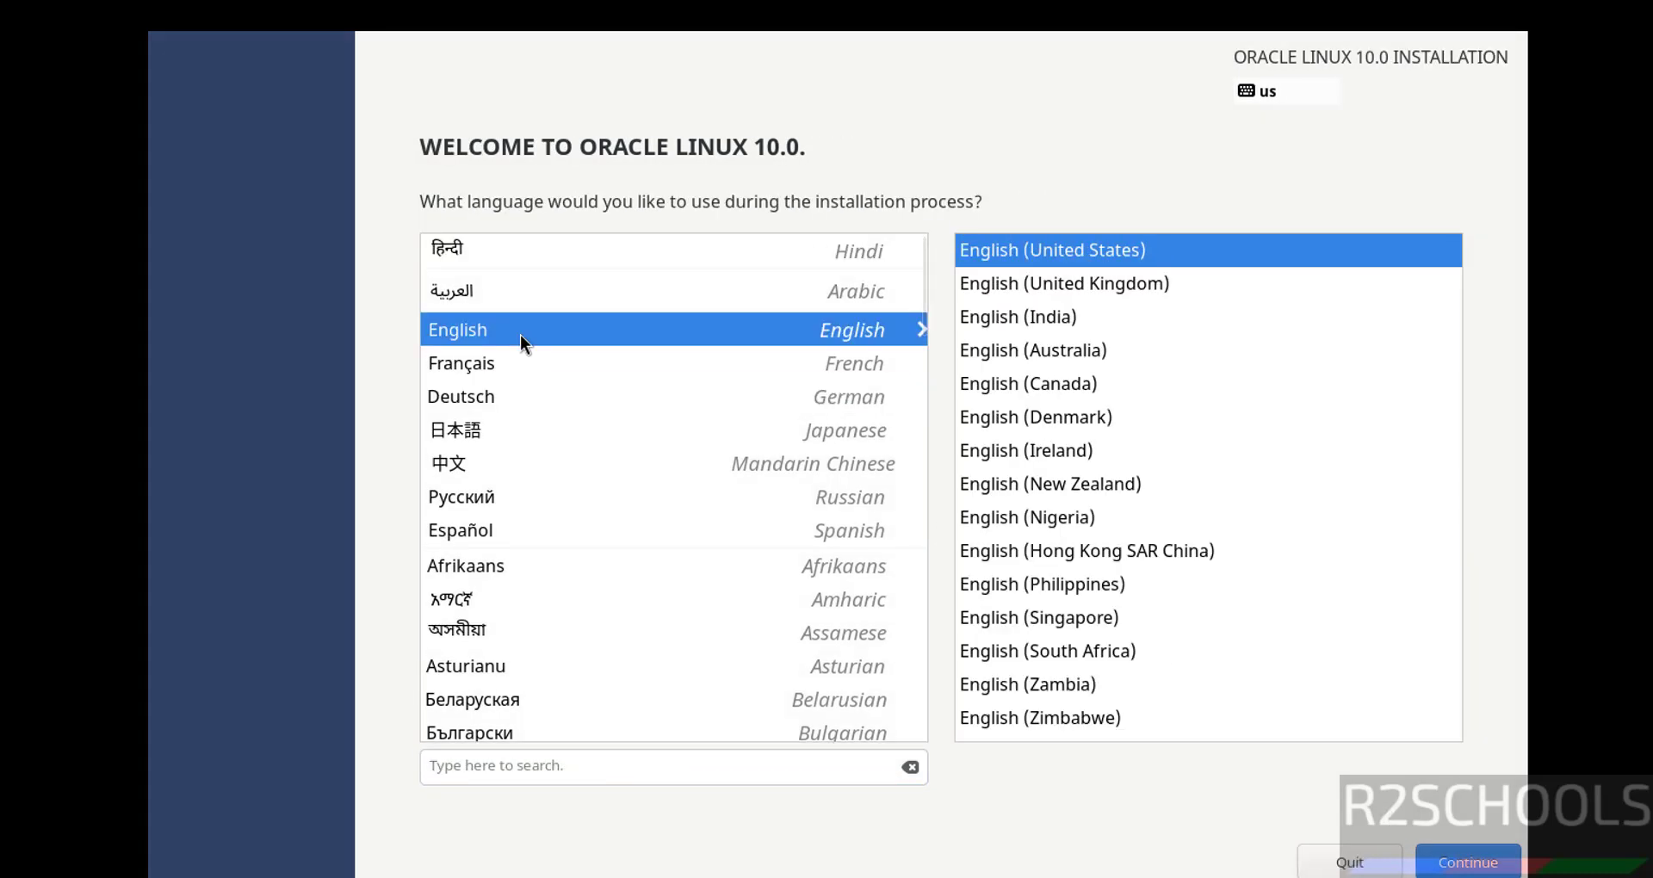
left_click(1474, 865)
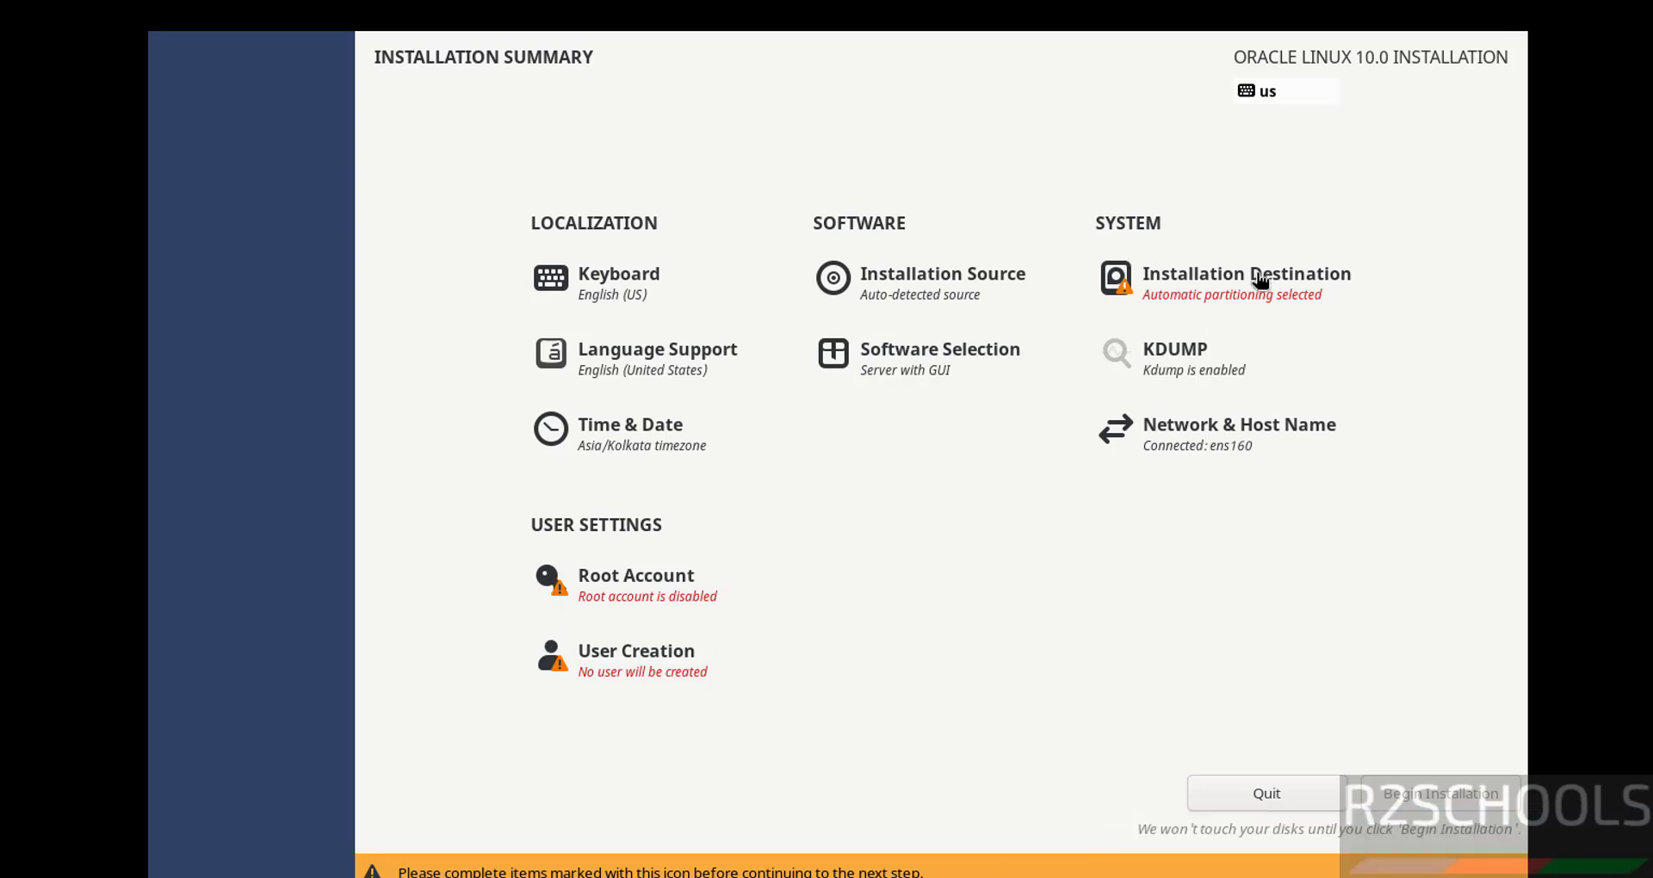
Accept the automatic disk setup for the installation destination and enable the root account.
left_click(1256, 297)
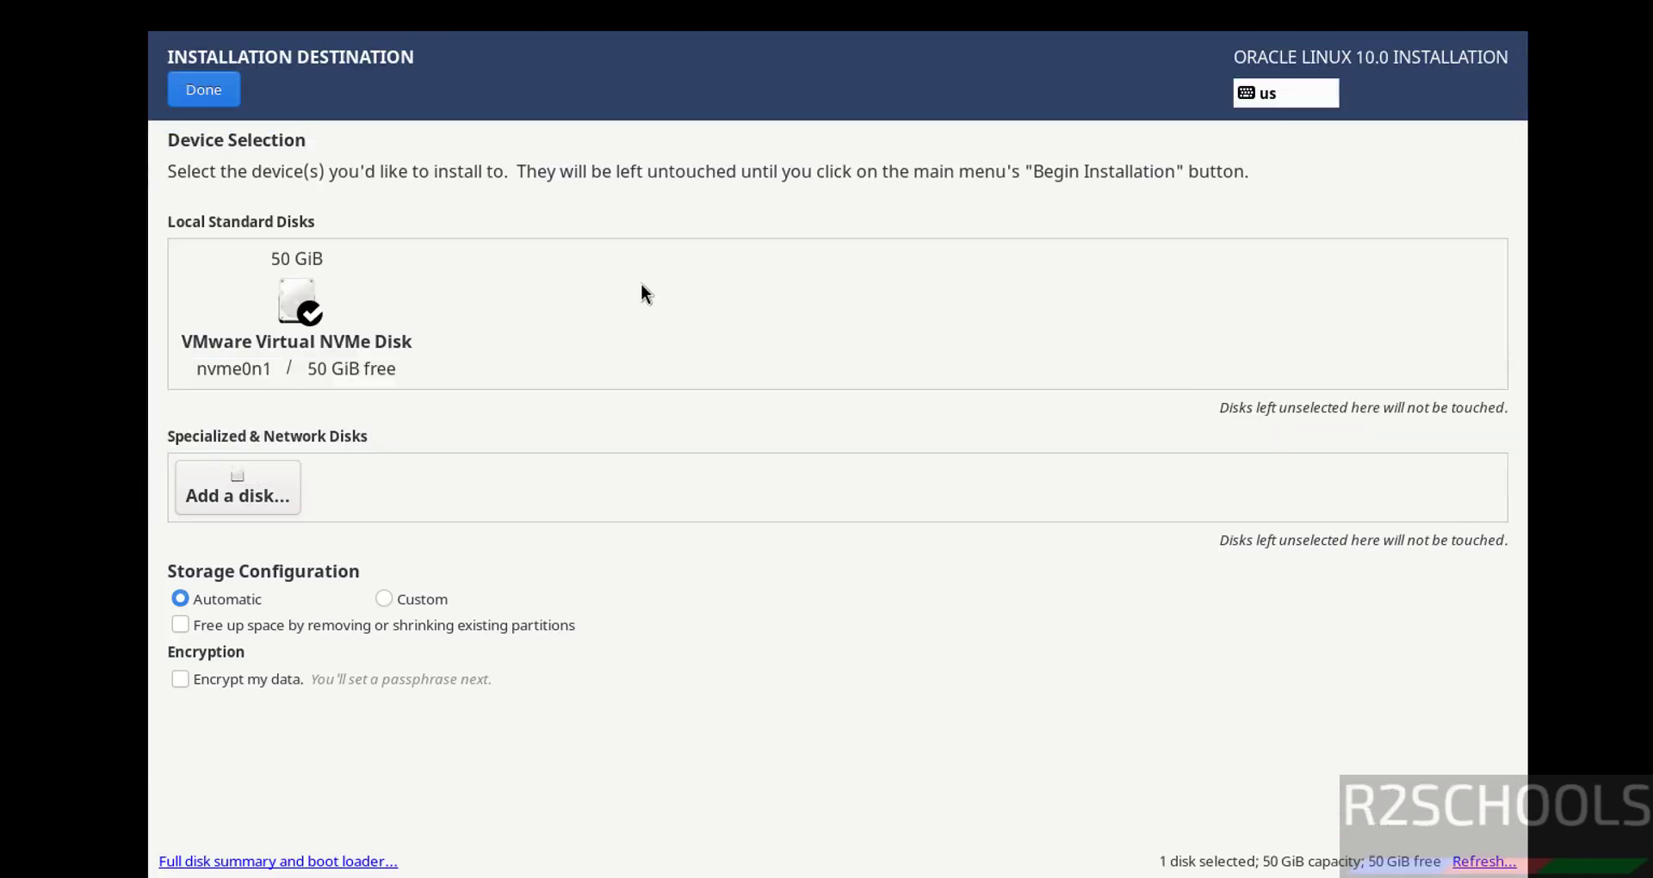
left_click(204, 91)
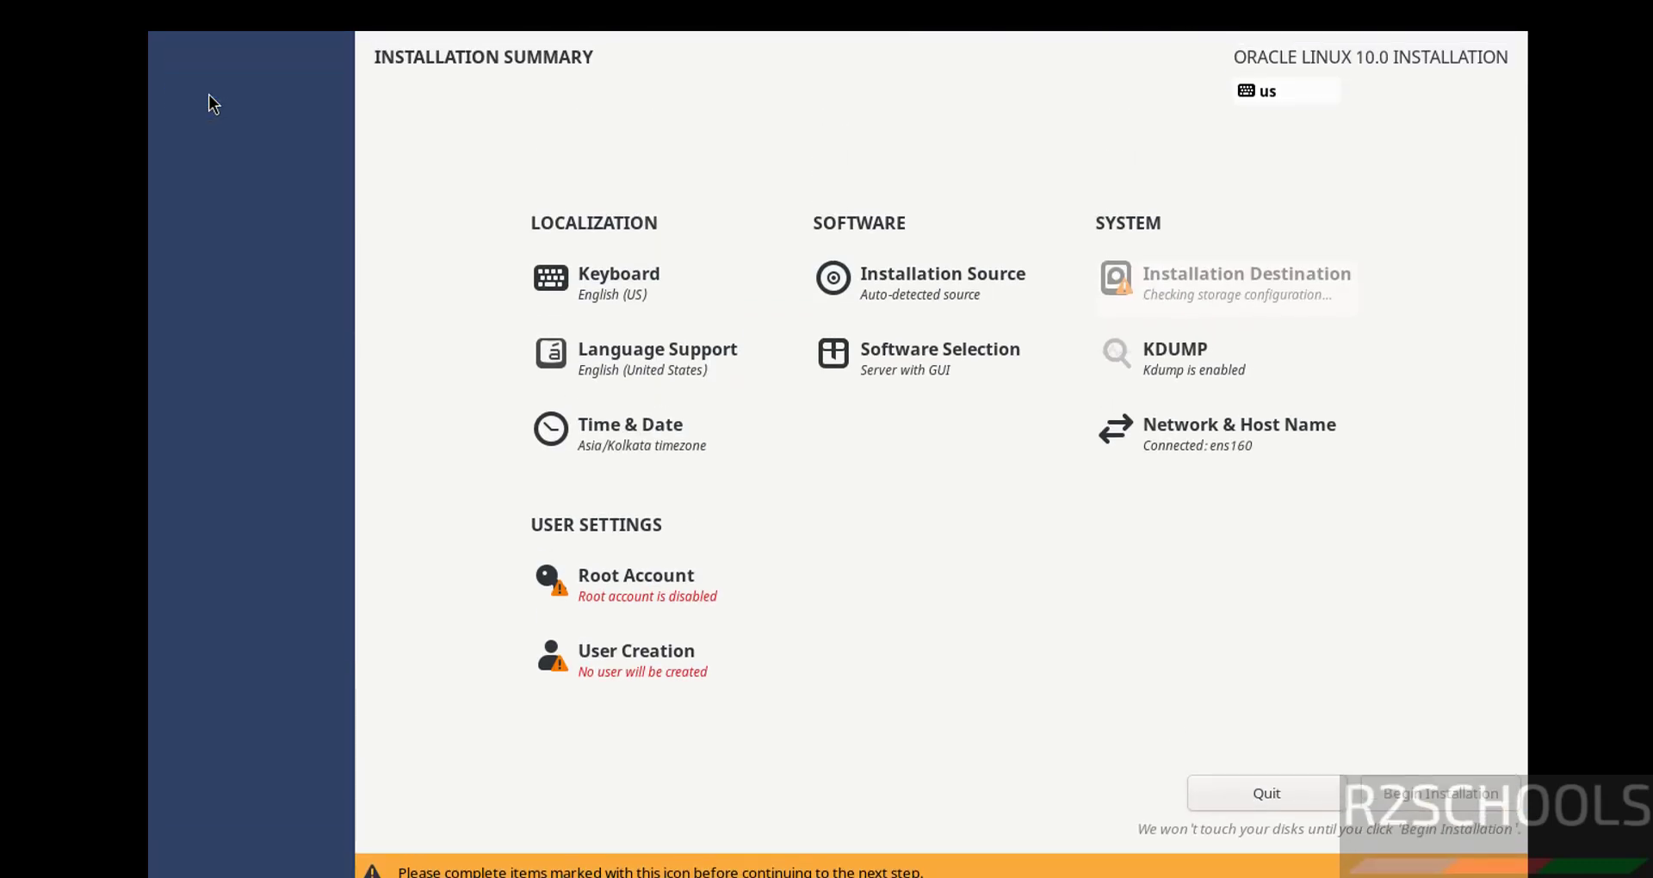
left_click(633, 594)
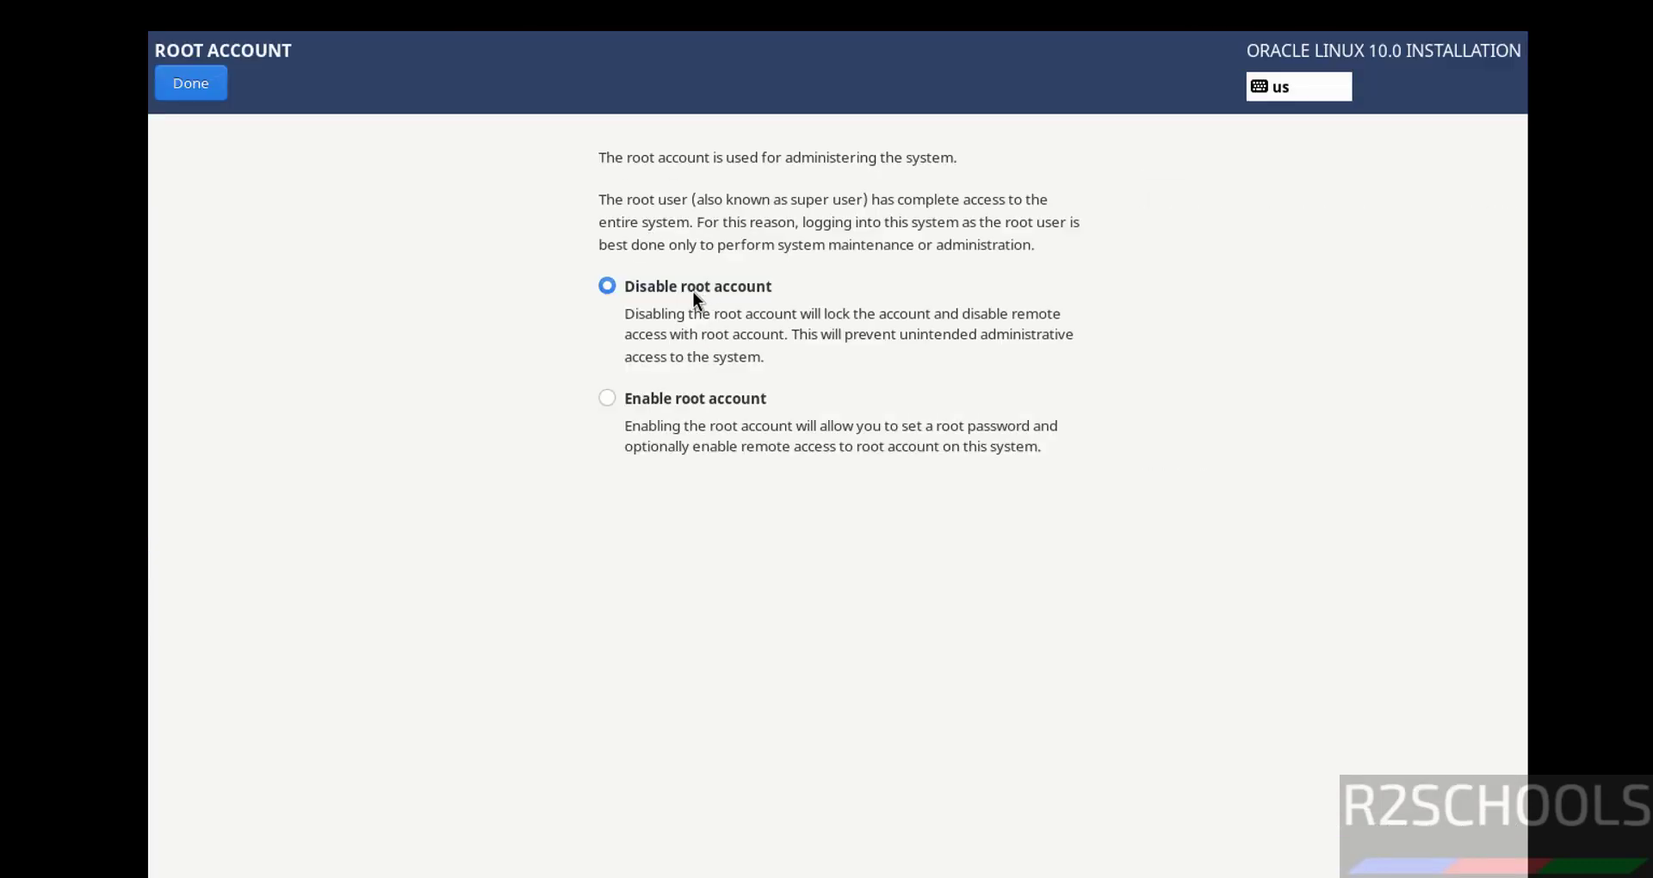
left_click(659, 398)
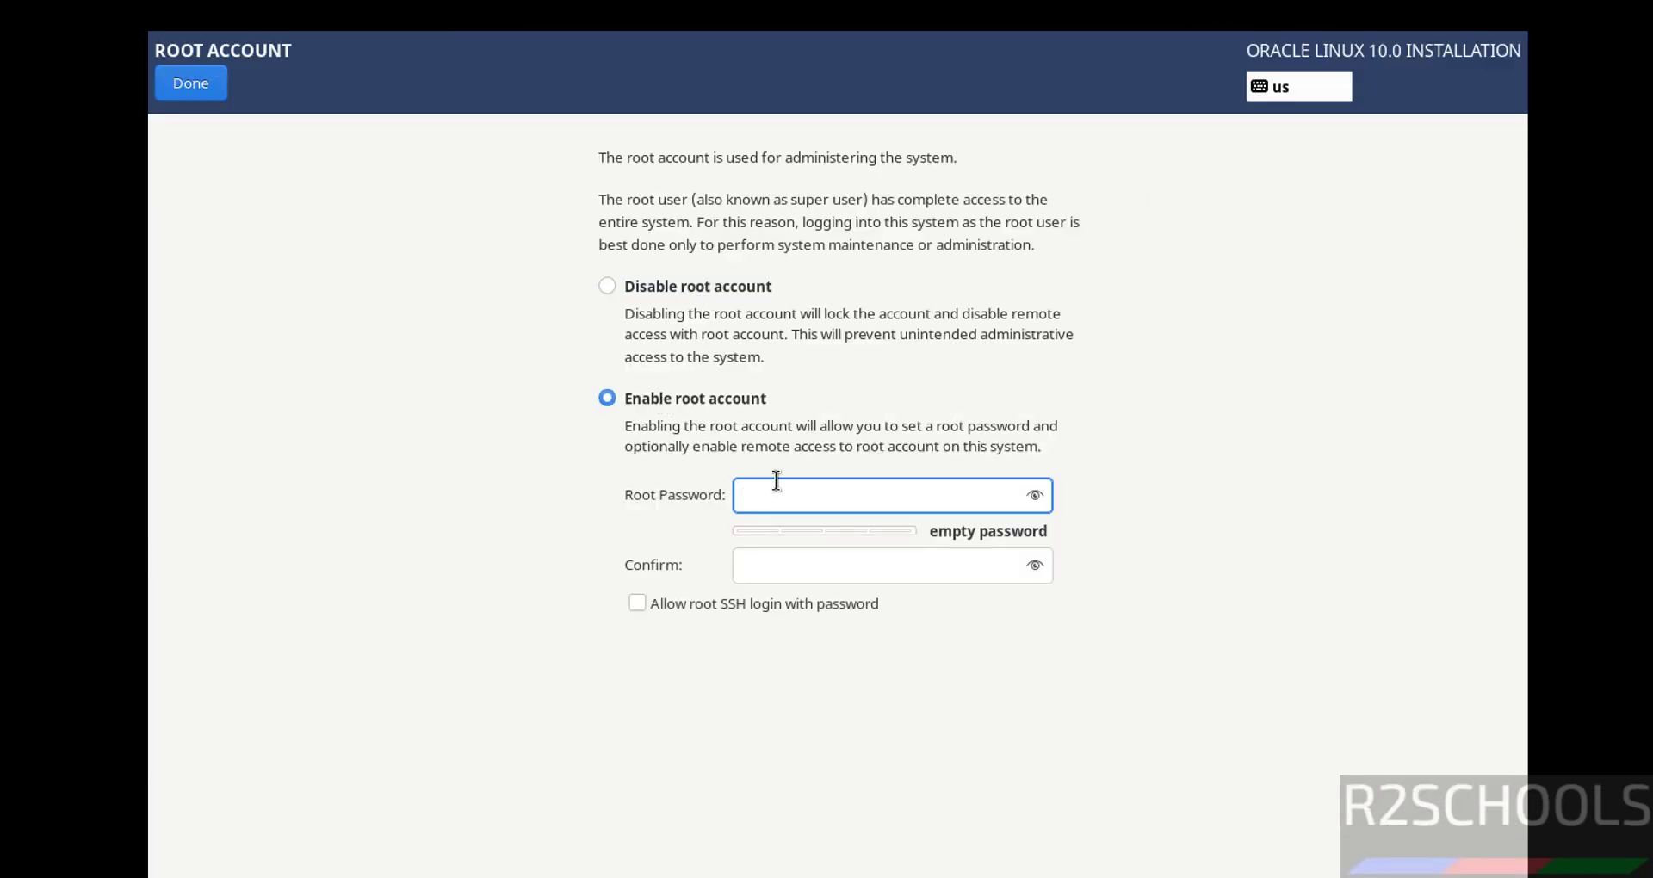
Enter and confirm the root password, allow root SSH login, and accept the weak-password warning.
type("ro●●●")
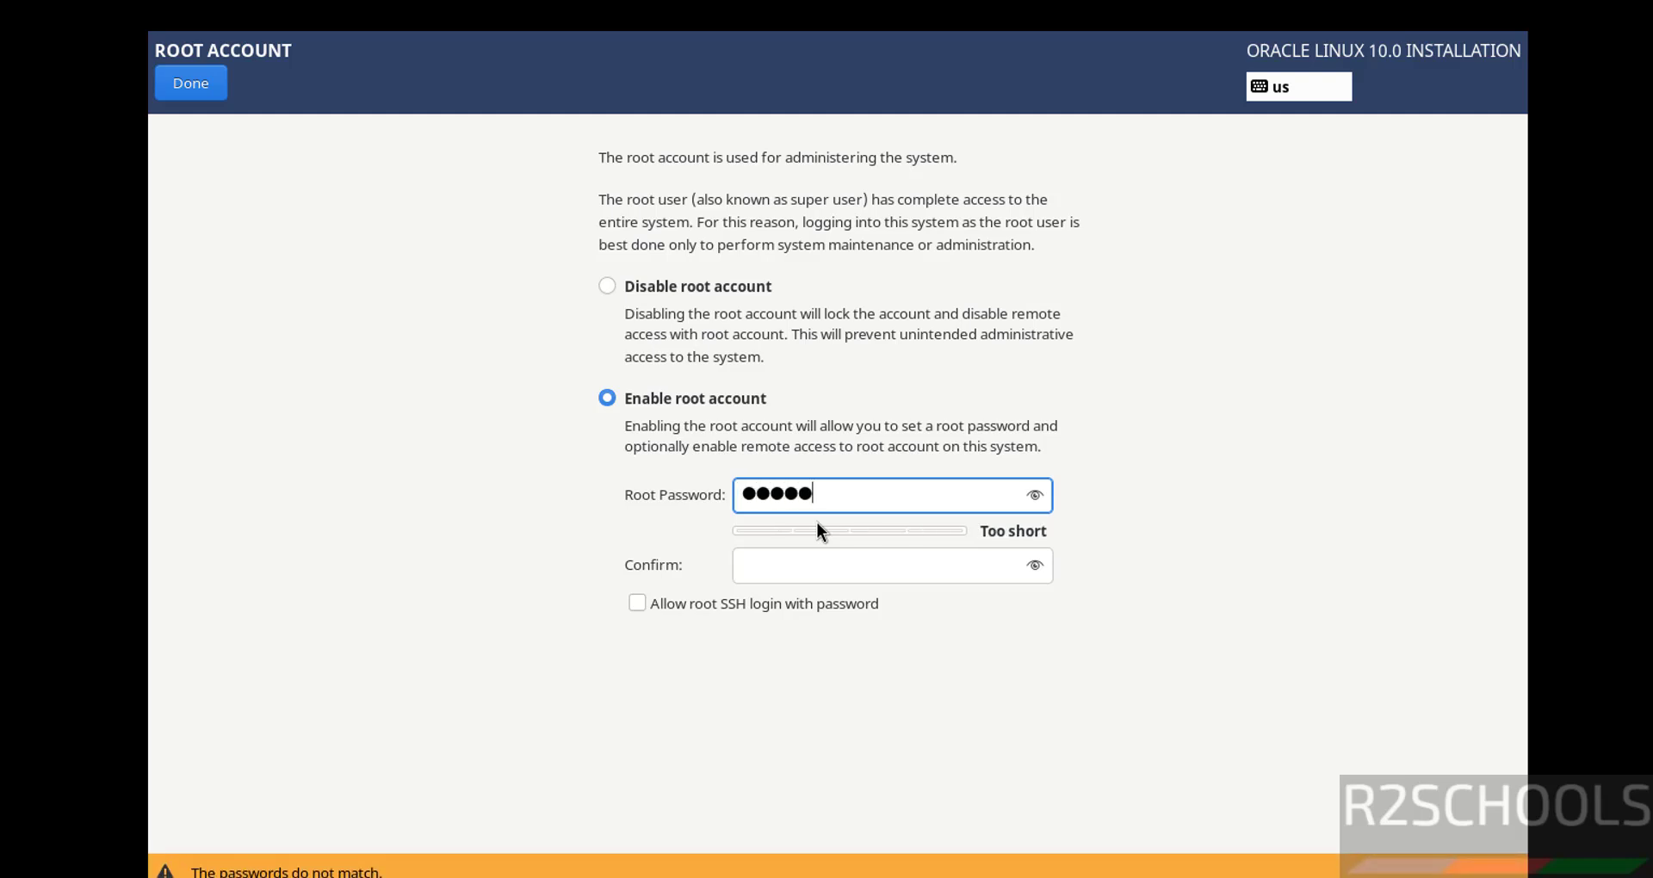
type("●●●●")
key("Tab")
type("●●●●")
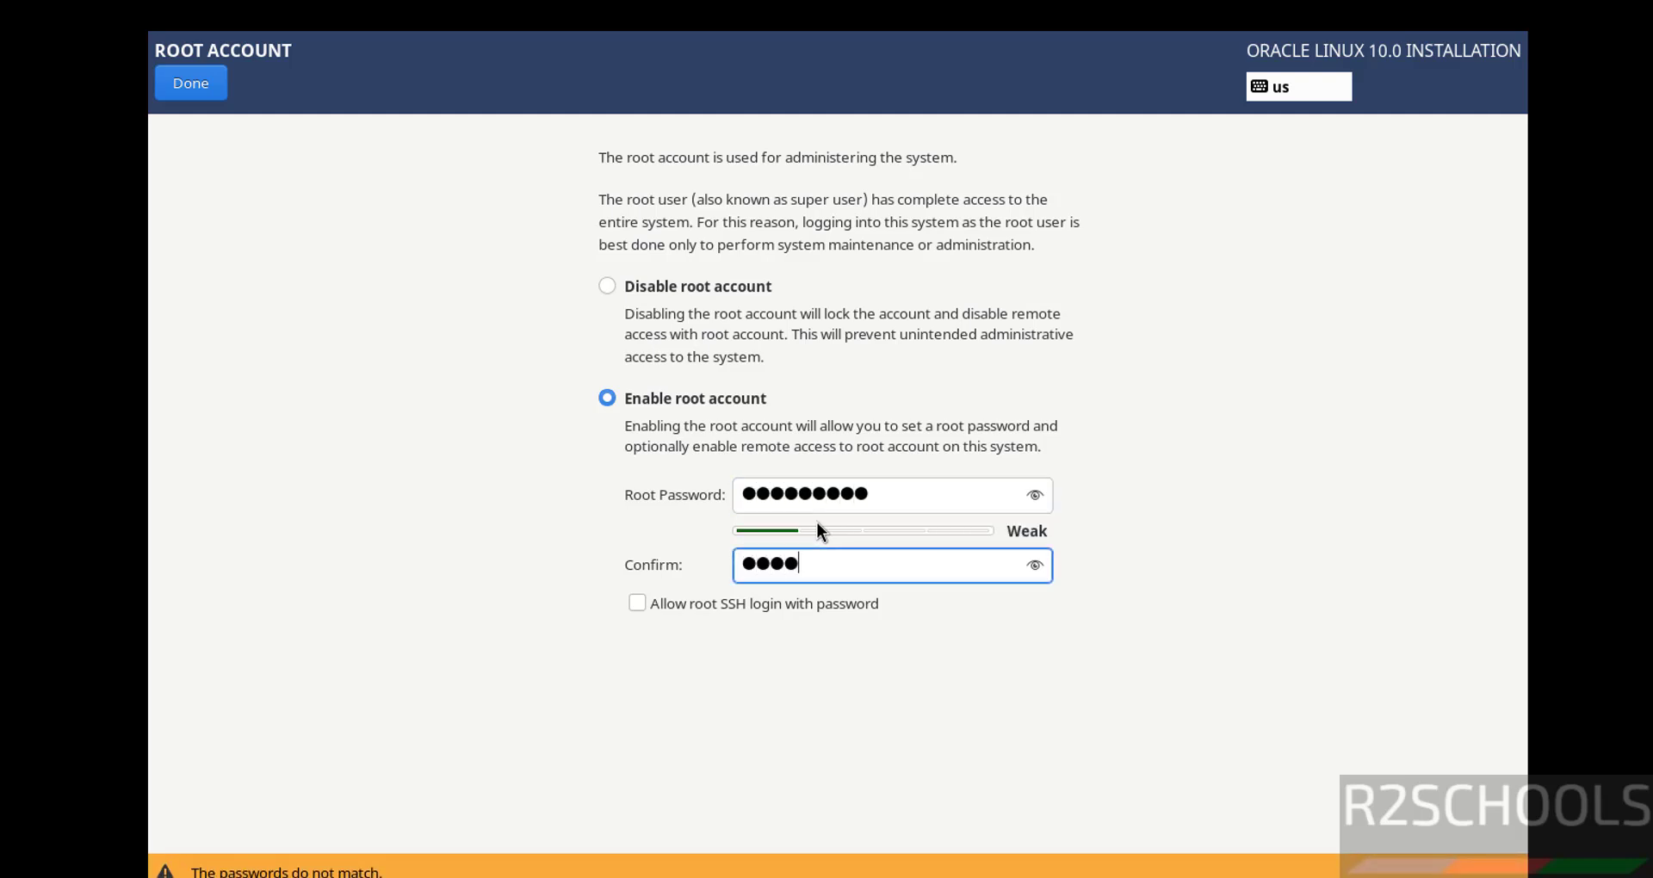
type("●●●●●●")
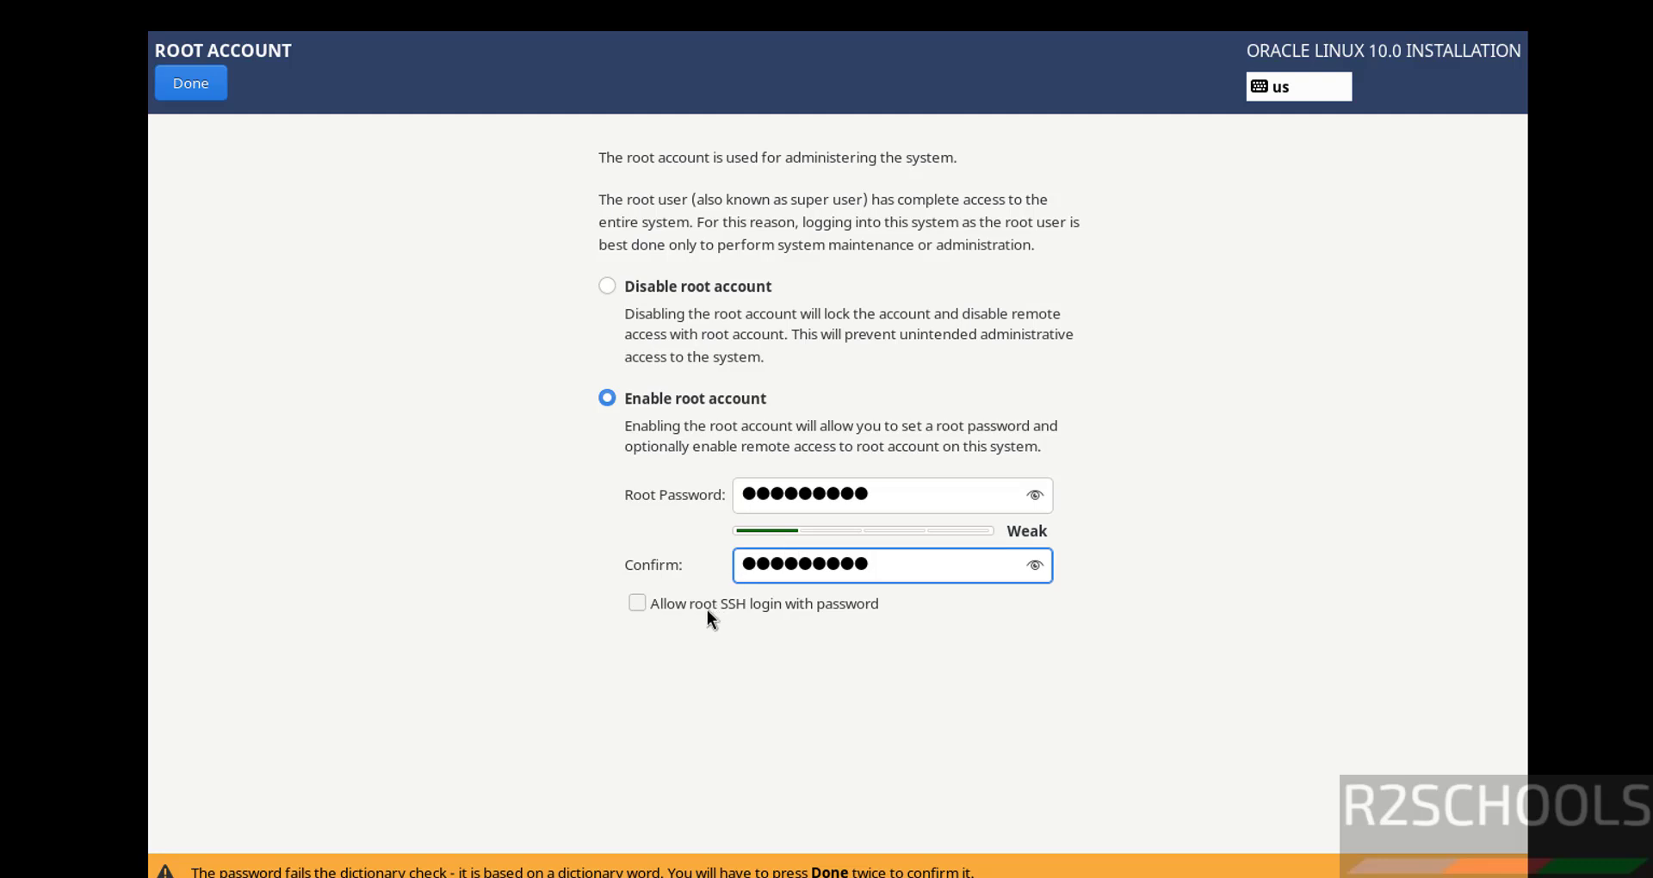
left_click(788, 609)
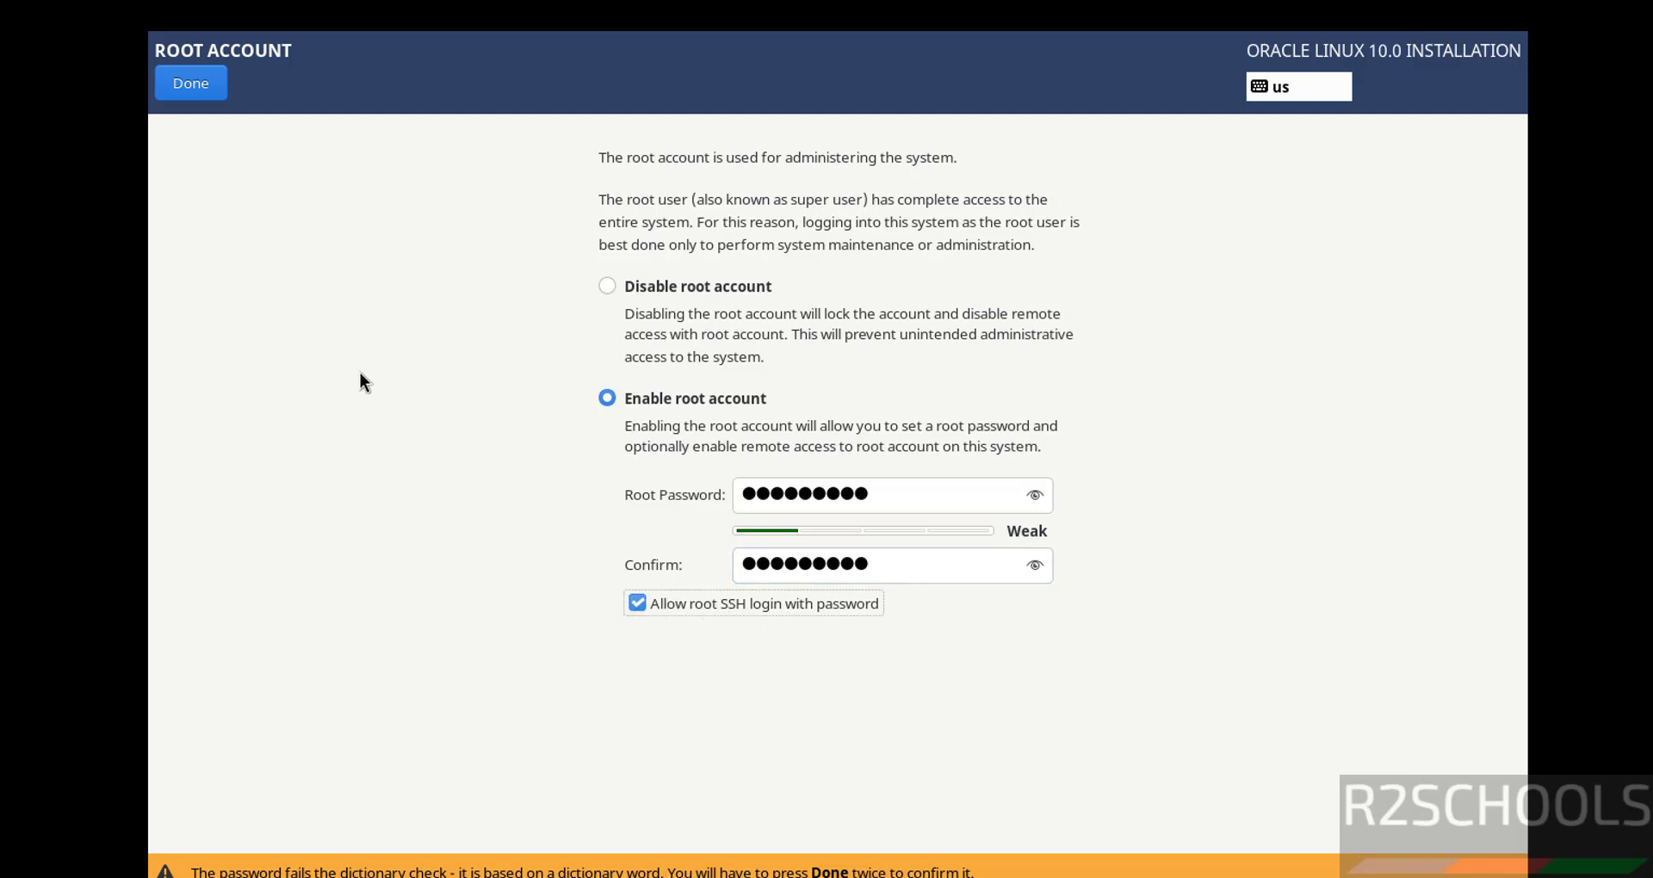
left_click(195, 90)
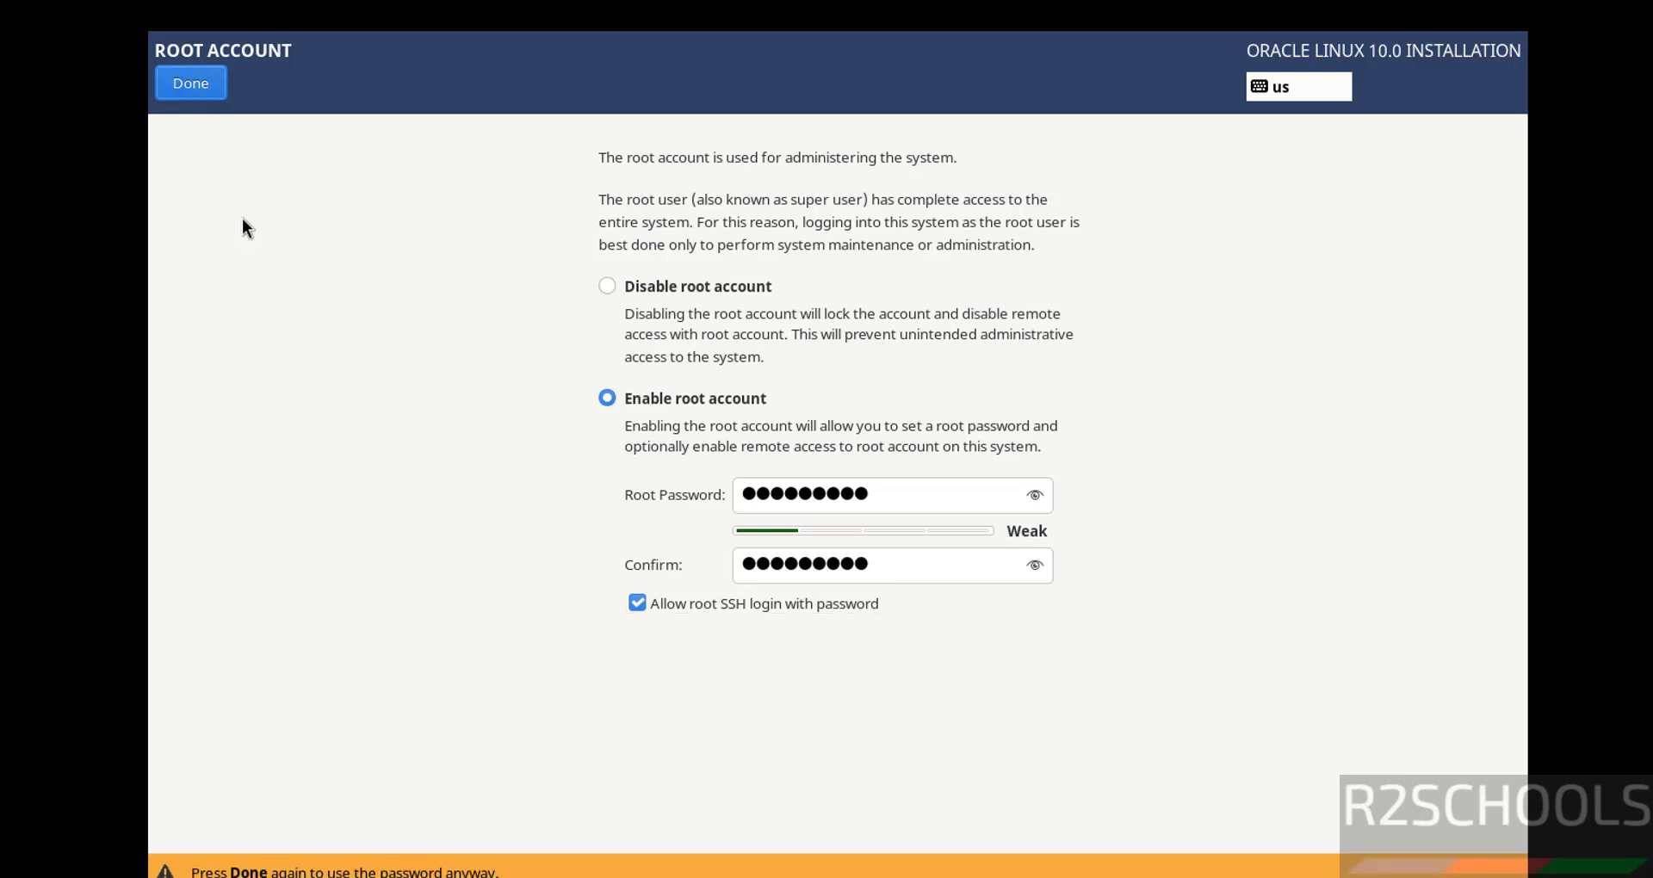
left_click(198, 76)
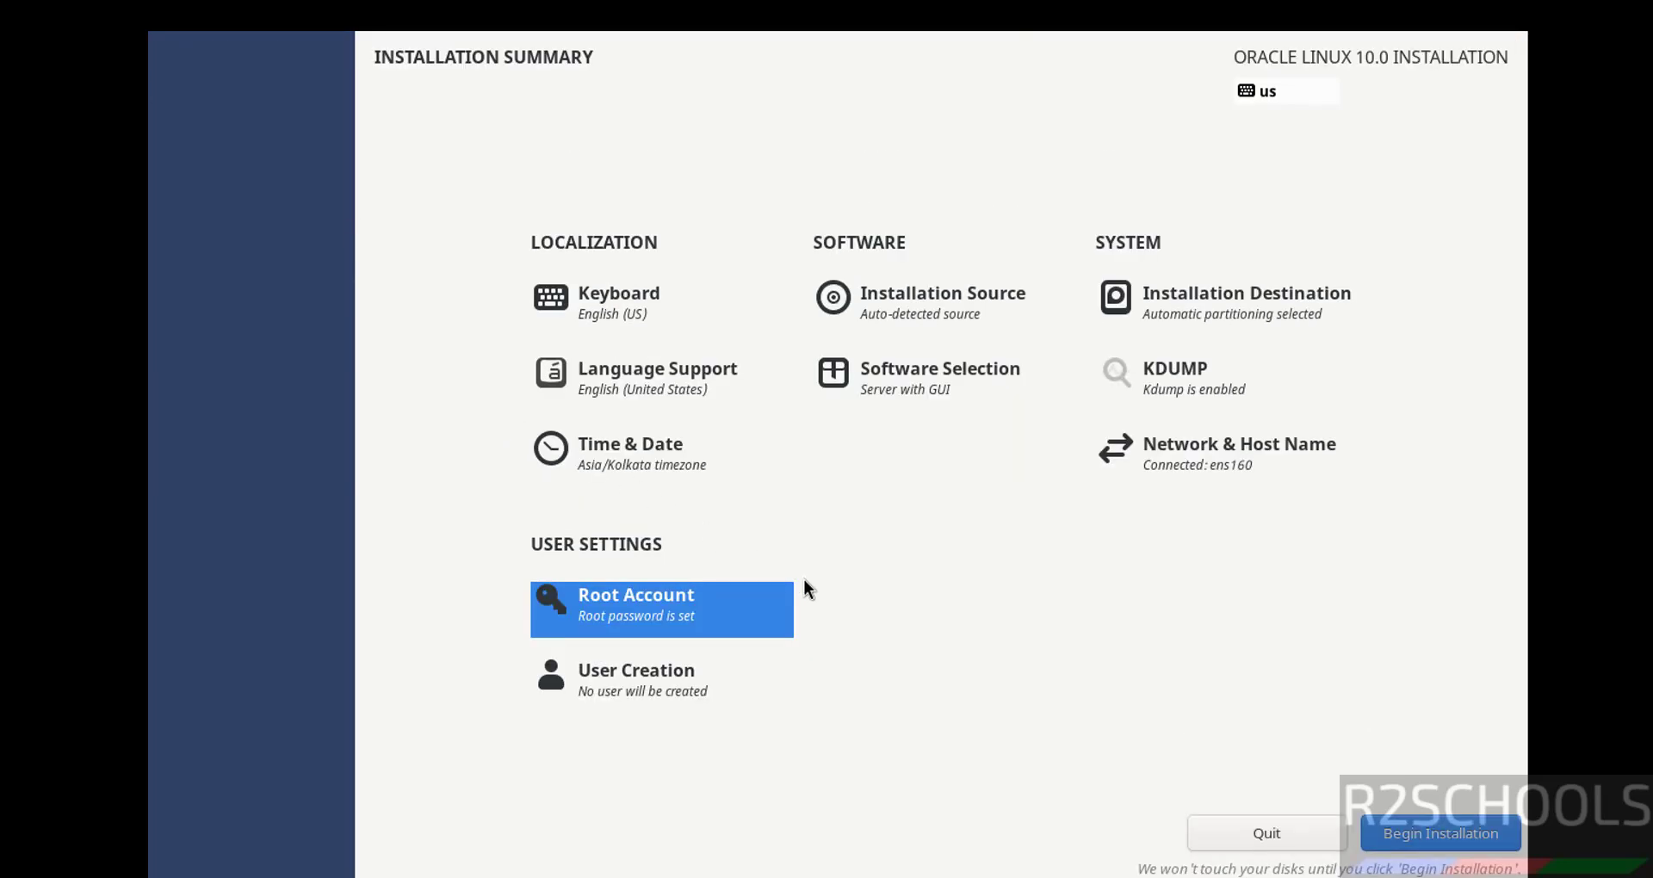
Create an admin user with a full name, user name and confirmed password, accepting the weak-password warning.
left_click(679, 671)
type("r")
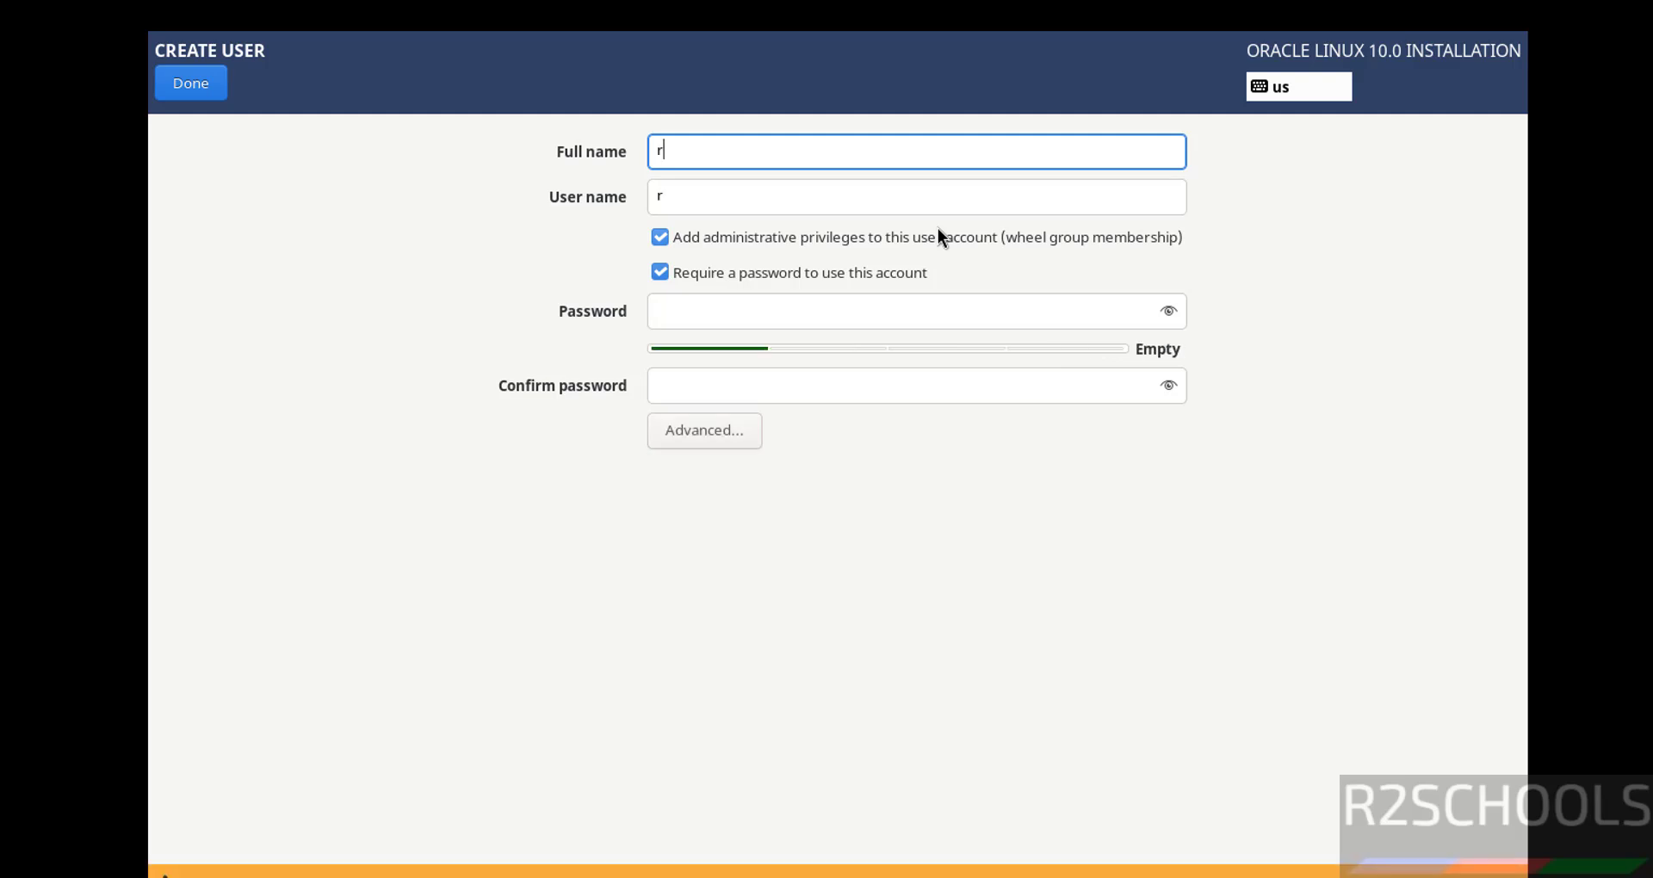
type("2schools")
key("Tab")
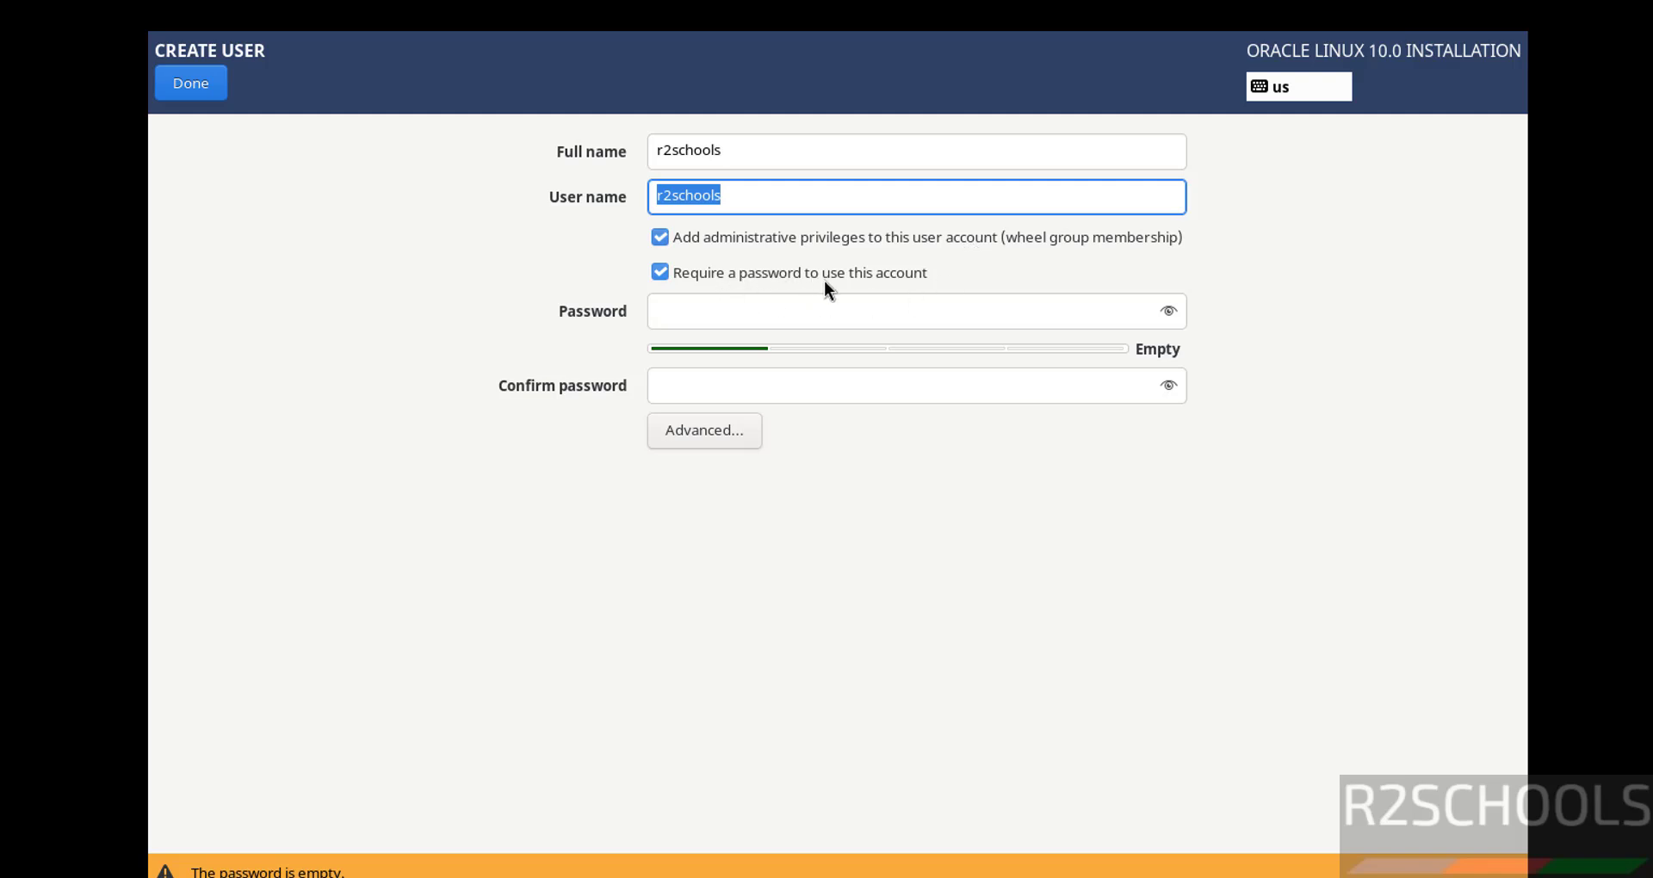
left_click(828, 318)
type("*******")
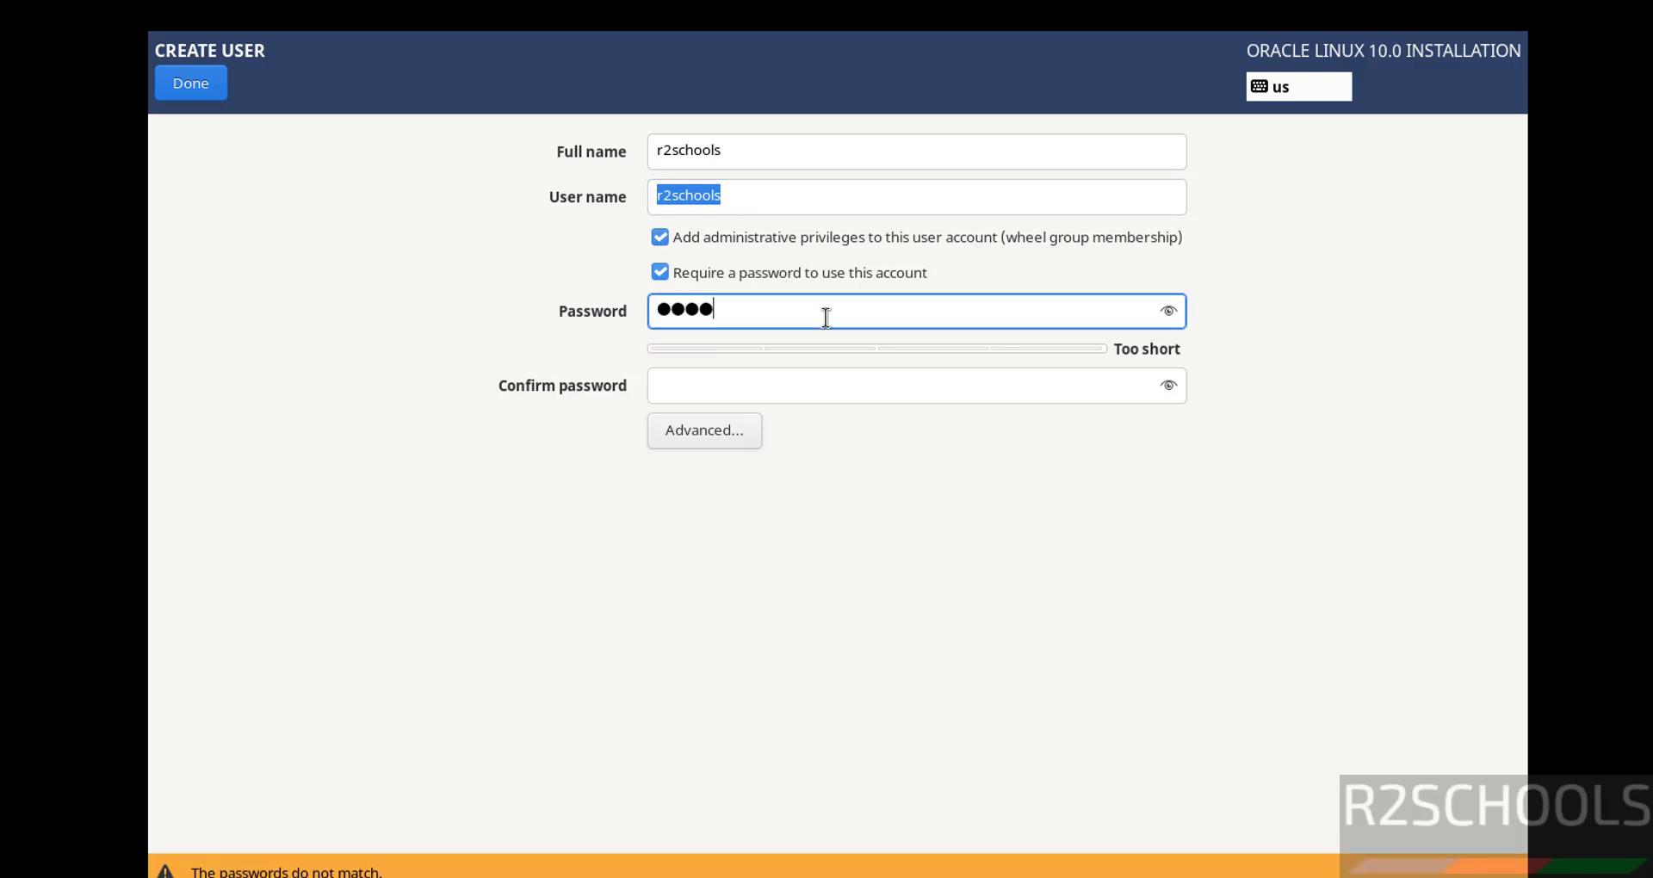
type("**")
key("Tab")
type("********")
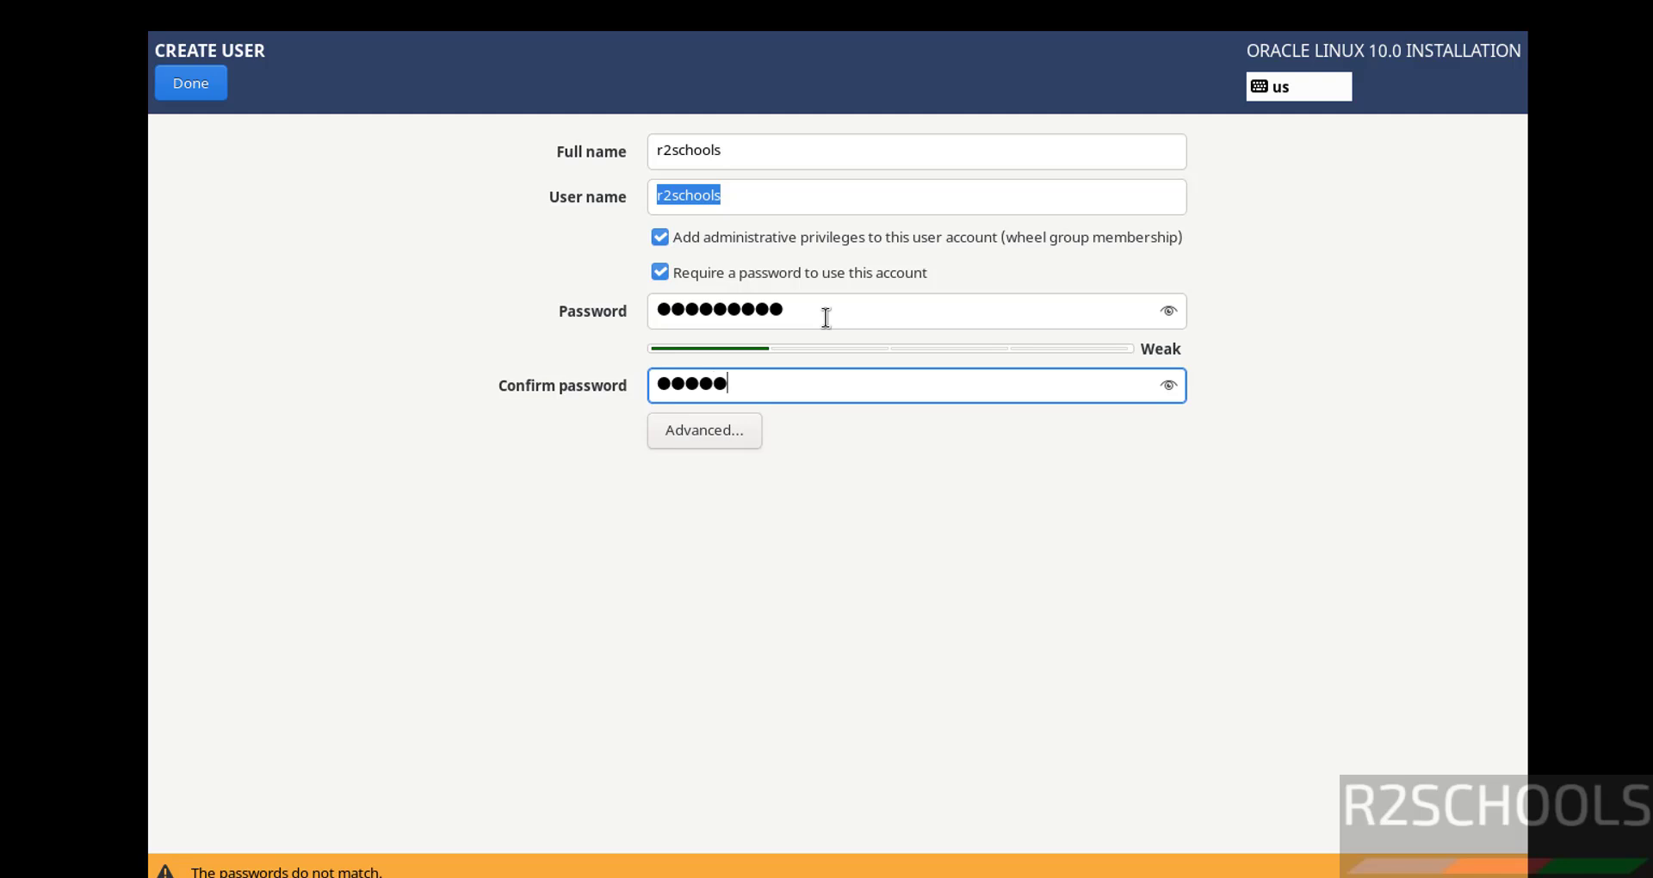
type("*")
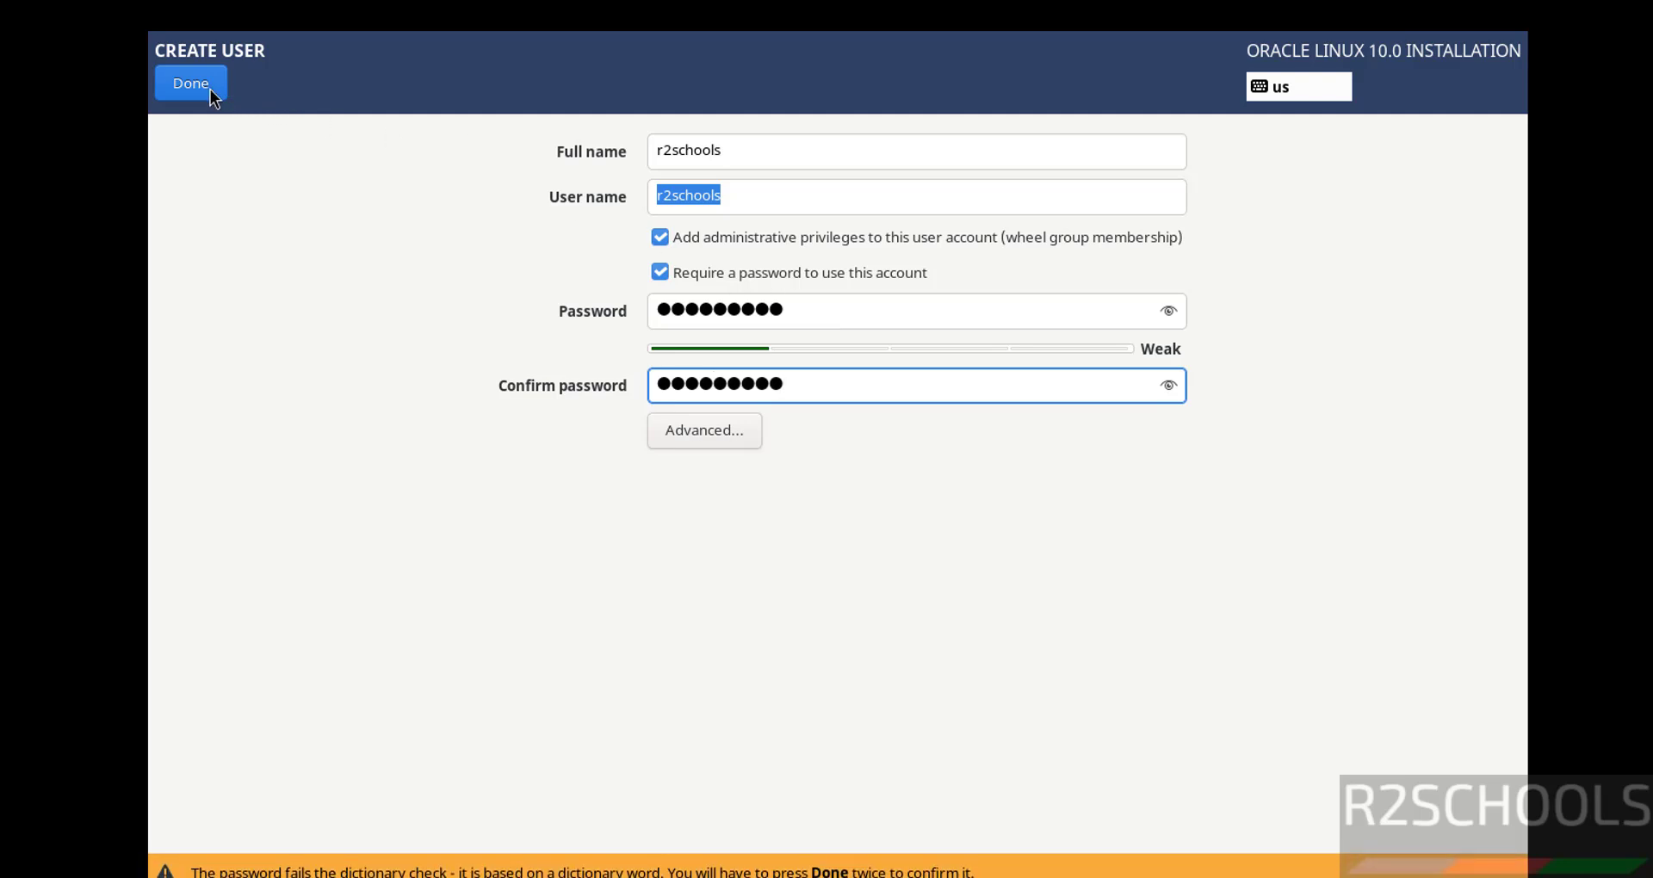
left_click(207, 89)
left_click(204, 88)
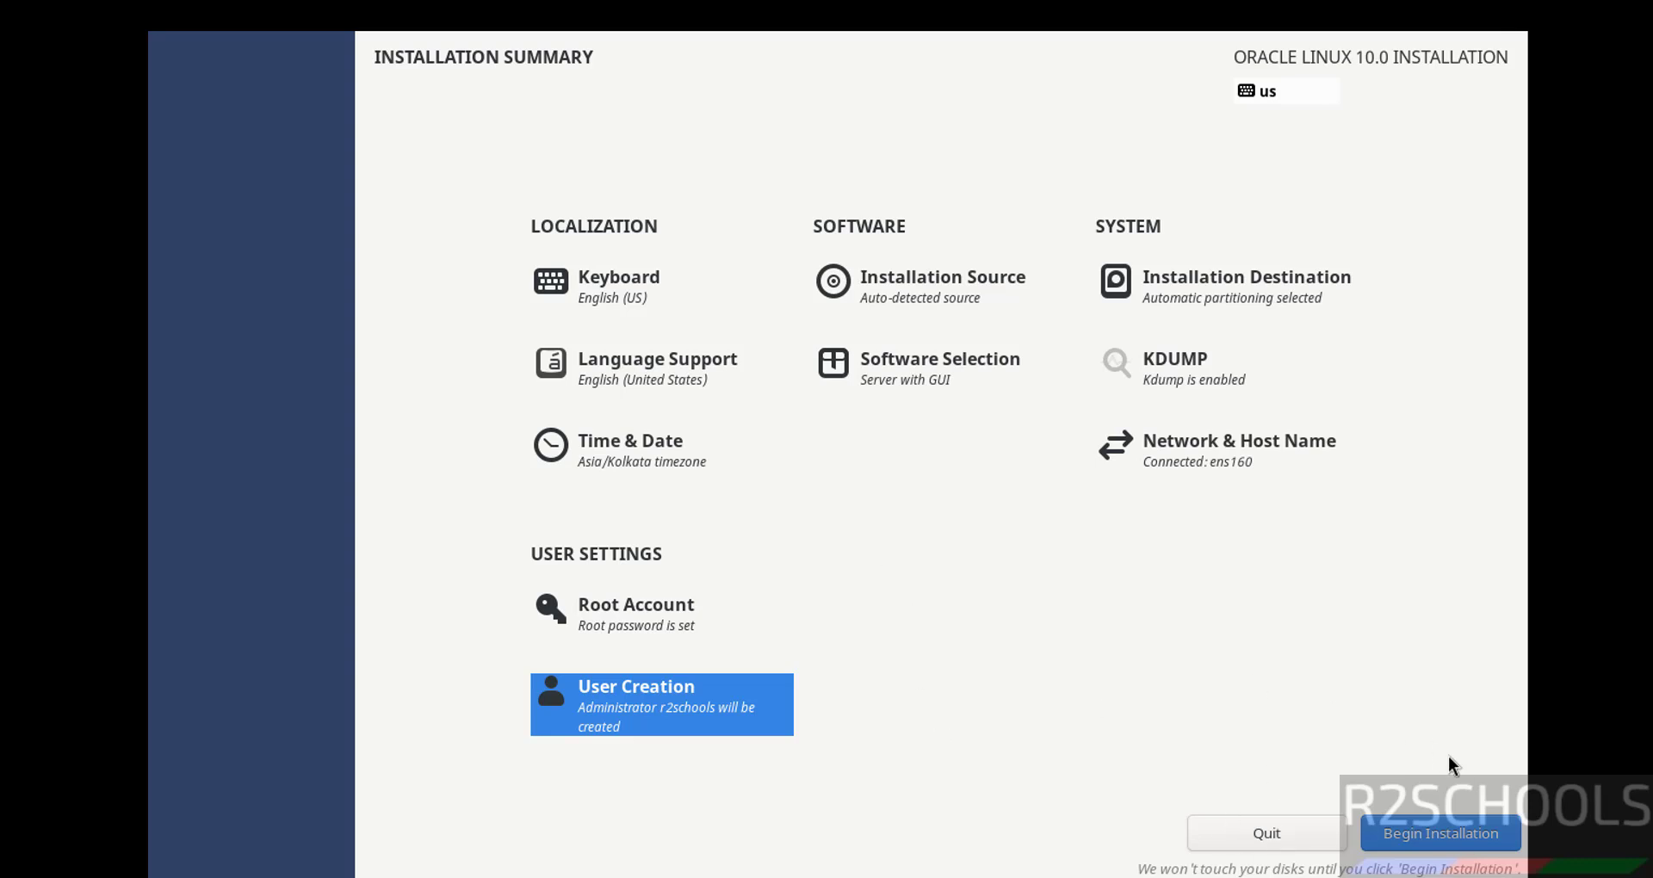
left_click(867, 377)
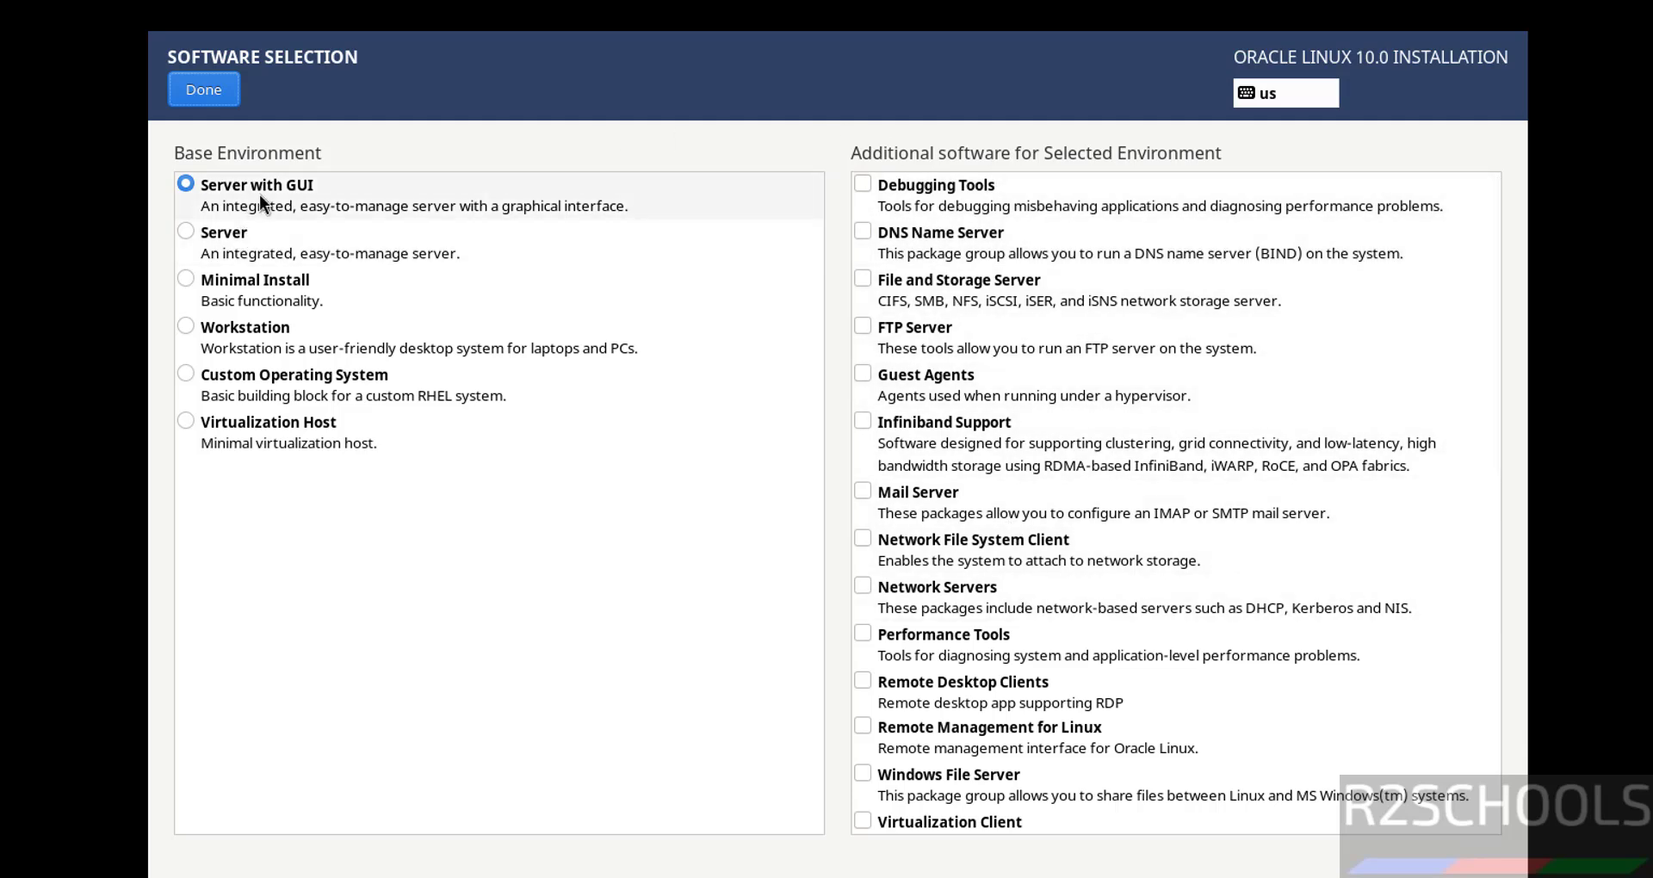
left_click(236, 236)
left_click(222, 191)
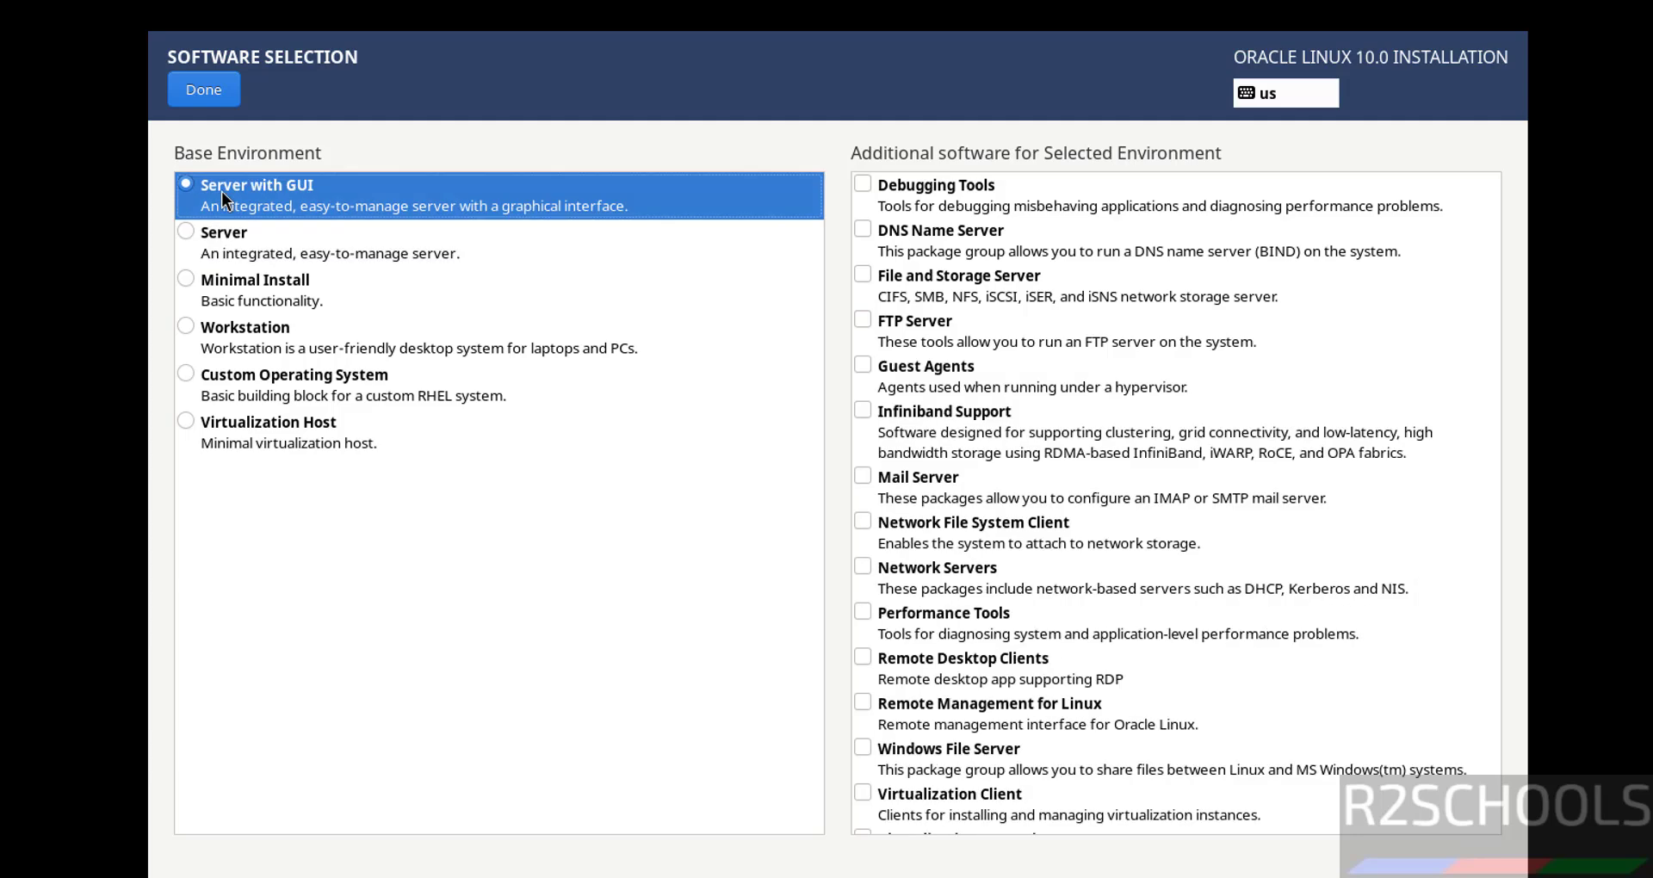
left_click(216, 234)
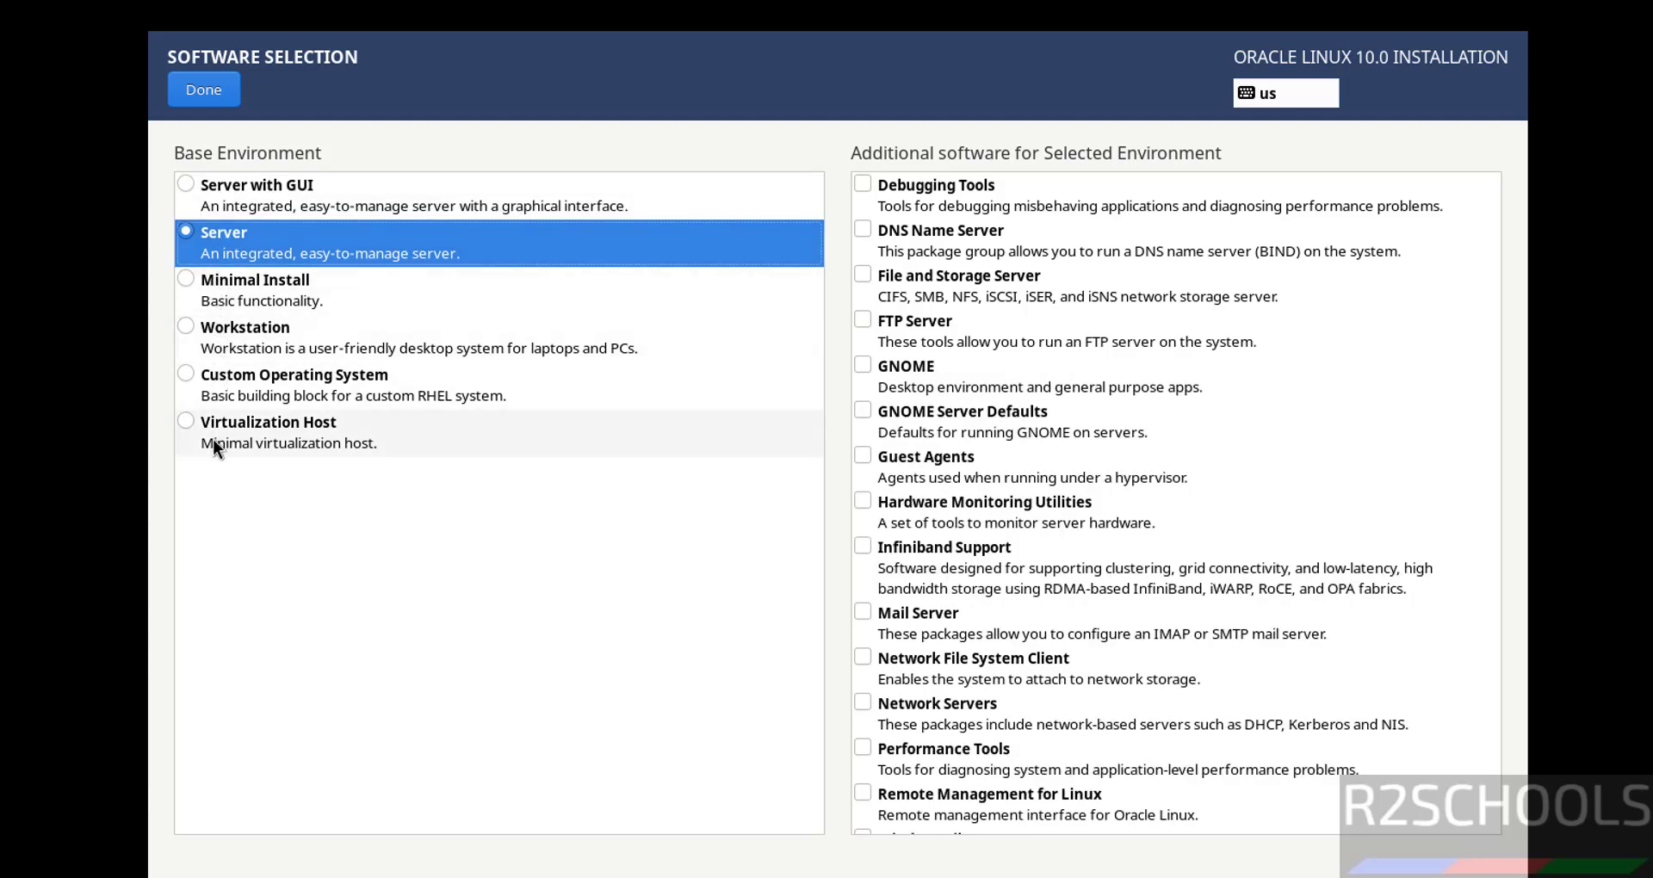
left_click(264, 183)
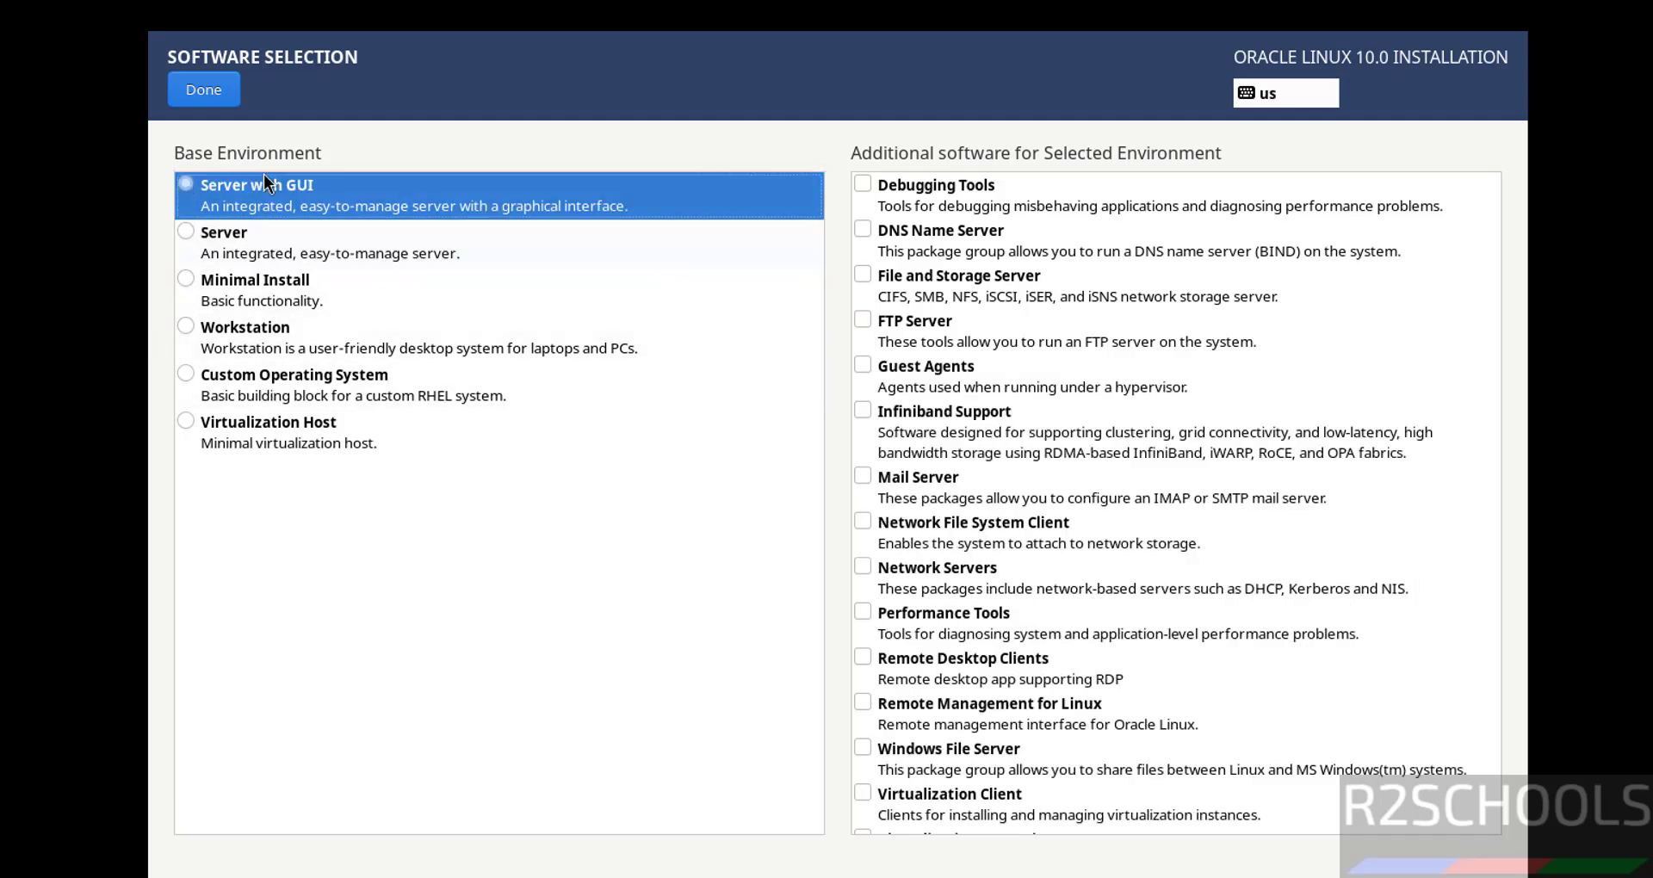
left_click(227, 234)
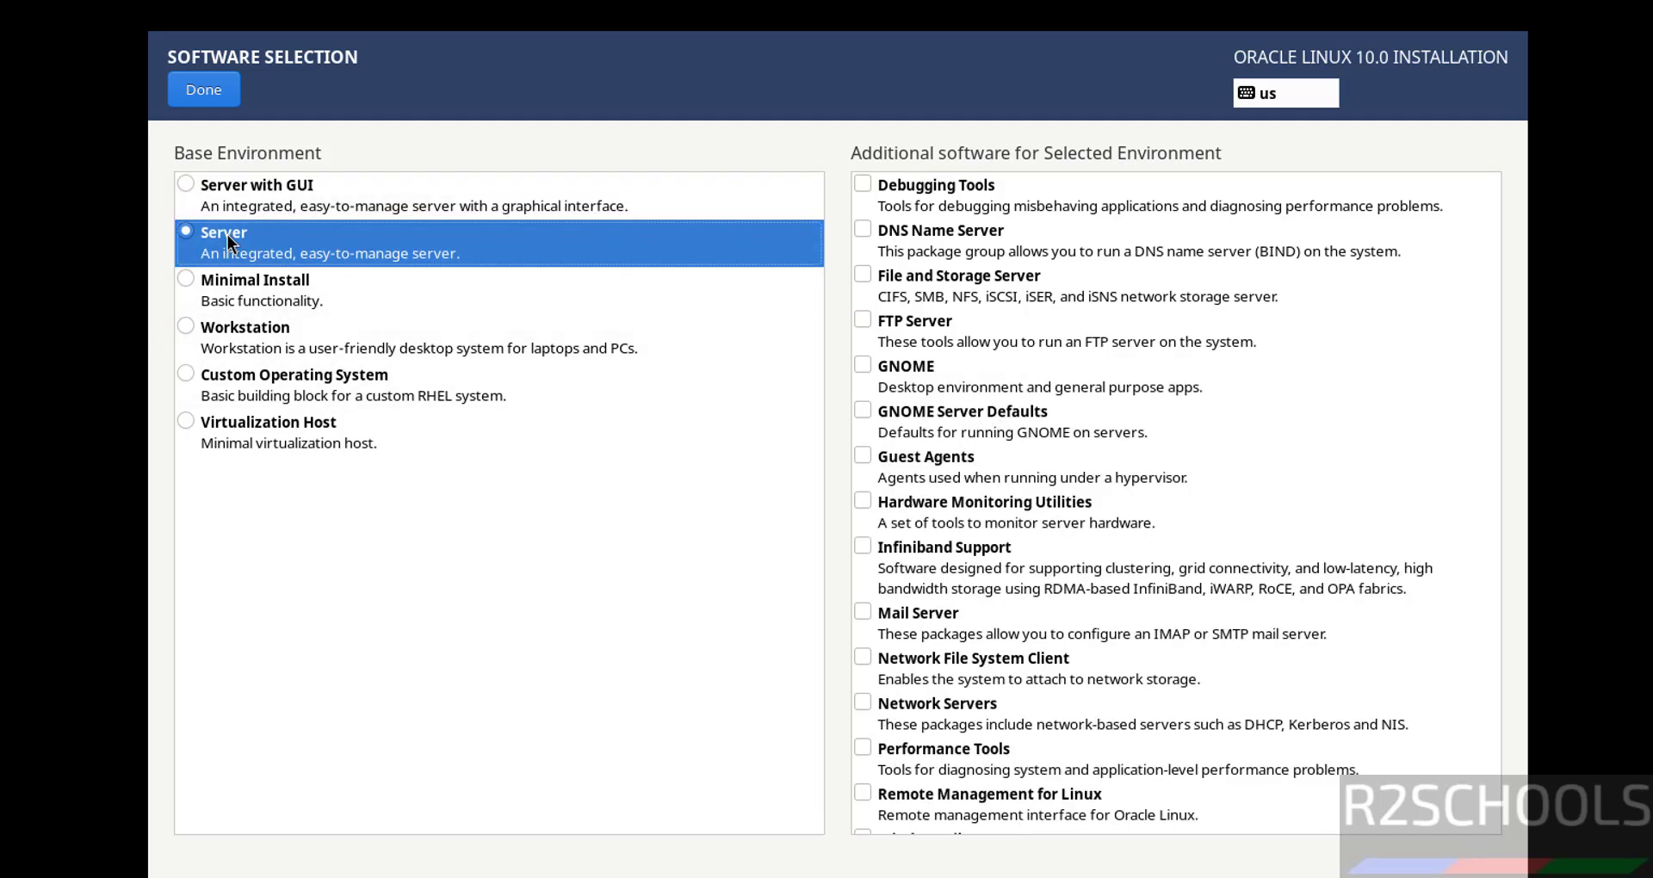
left_click(258, 194)
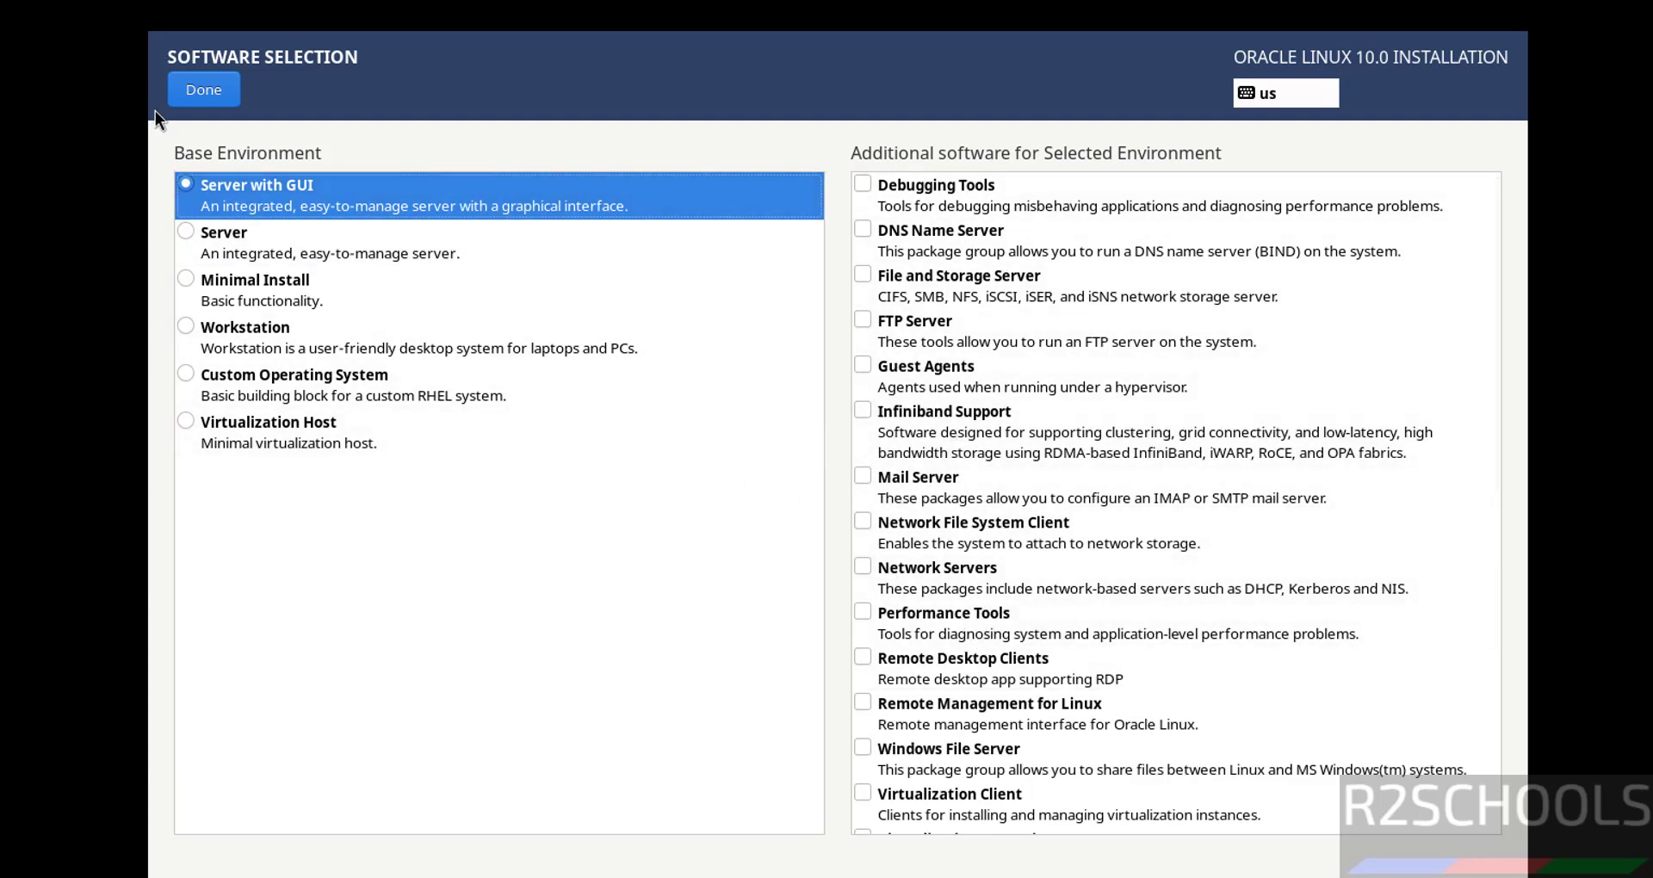
left_click(184, 96)
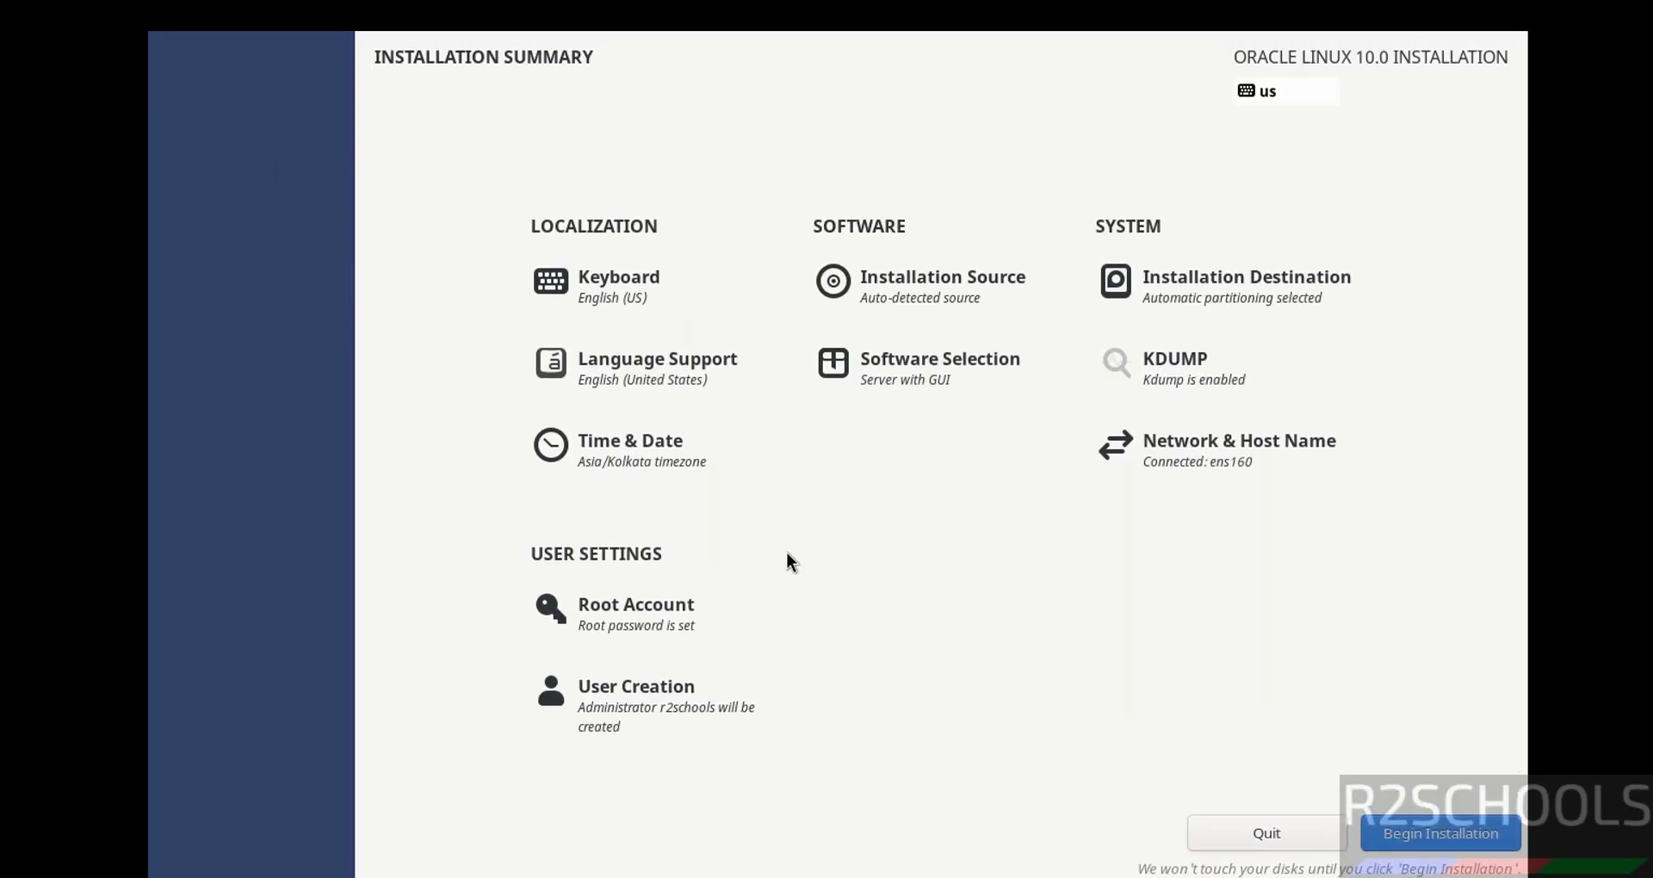
left_click(652, 459)
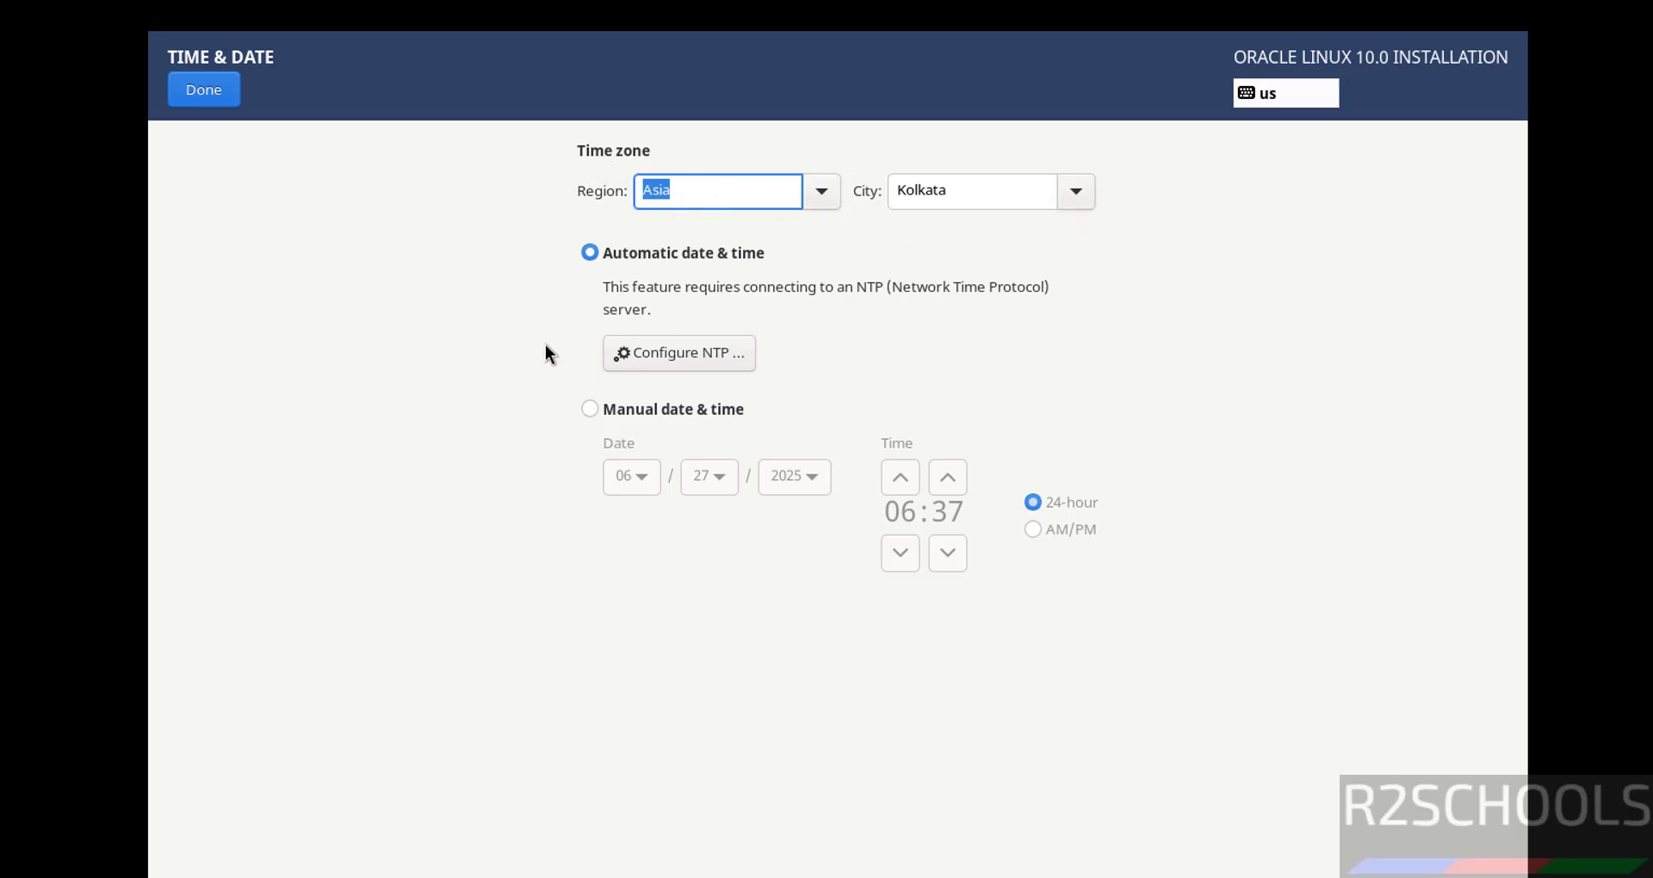
left_click(608, 415)
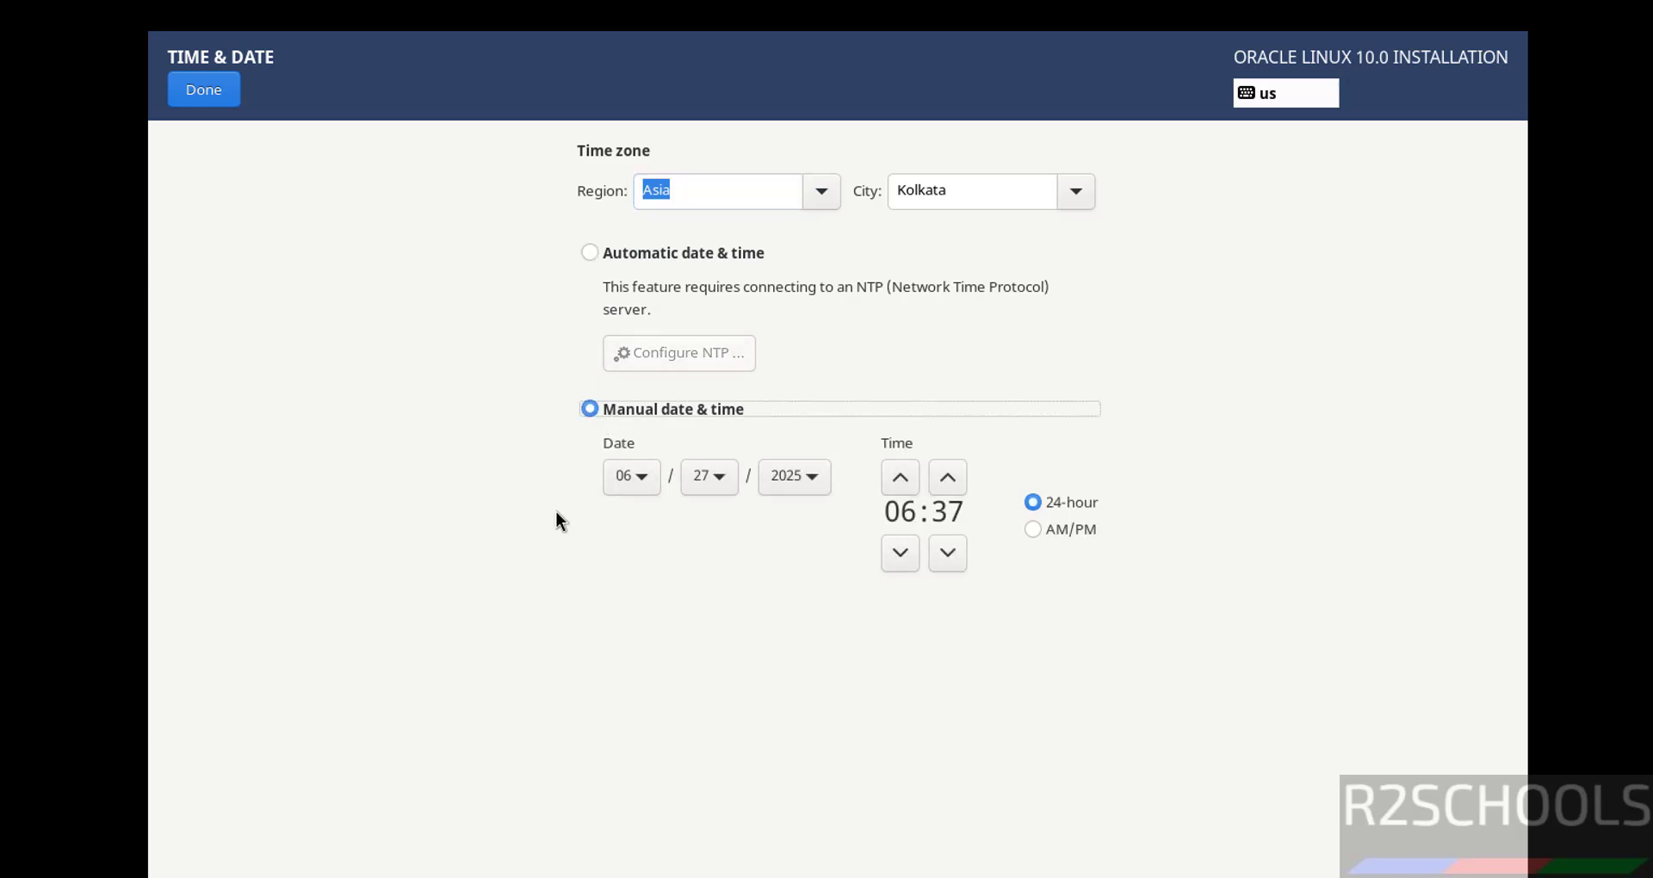
left_click(602, 255)
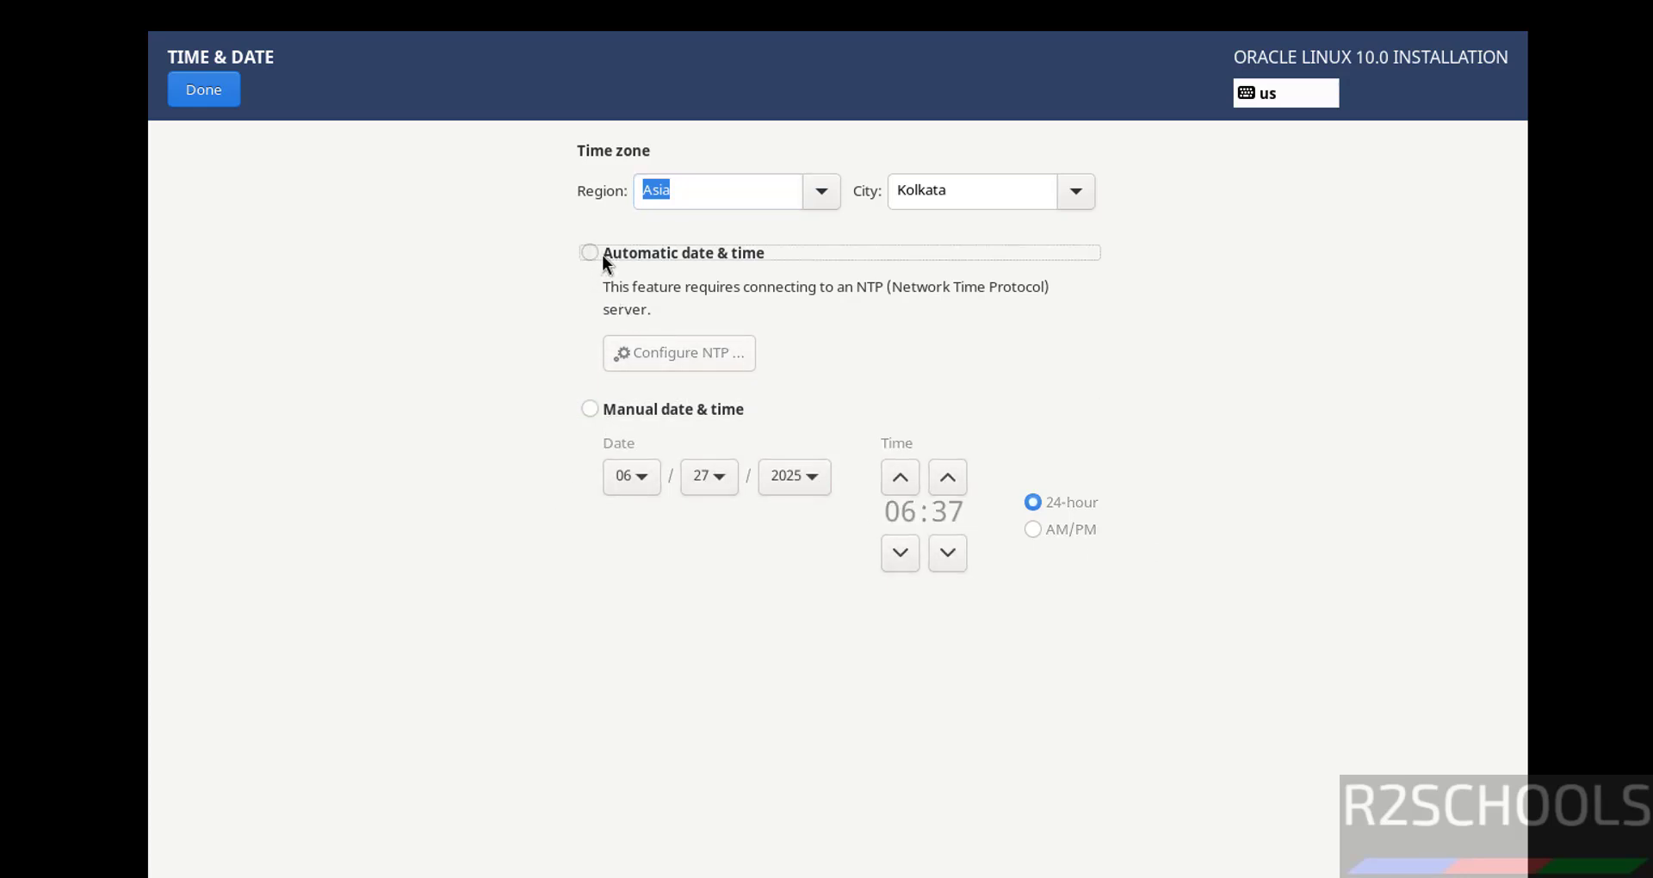
left_click(226, 87)
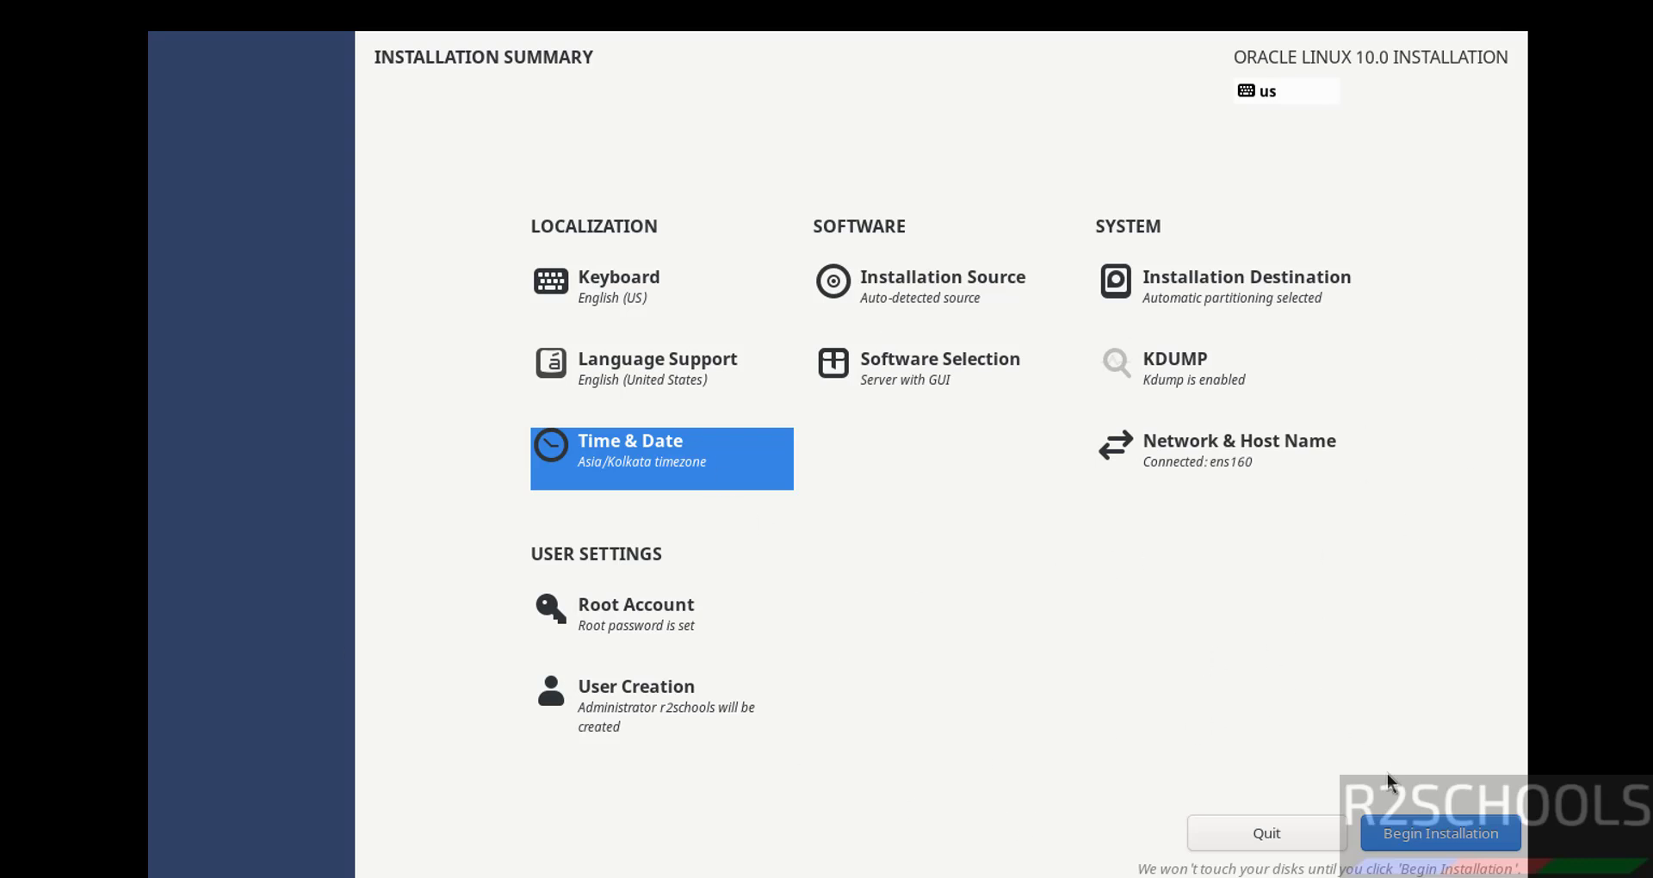
Begin the Oracle Linux 10 installation and reboot the system once it completes.
left_click(1391, 826)
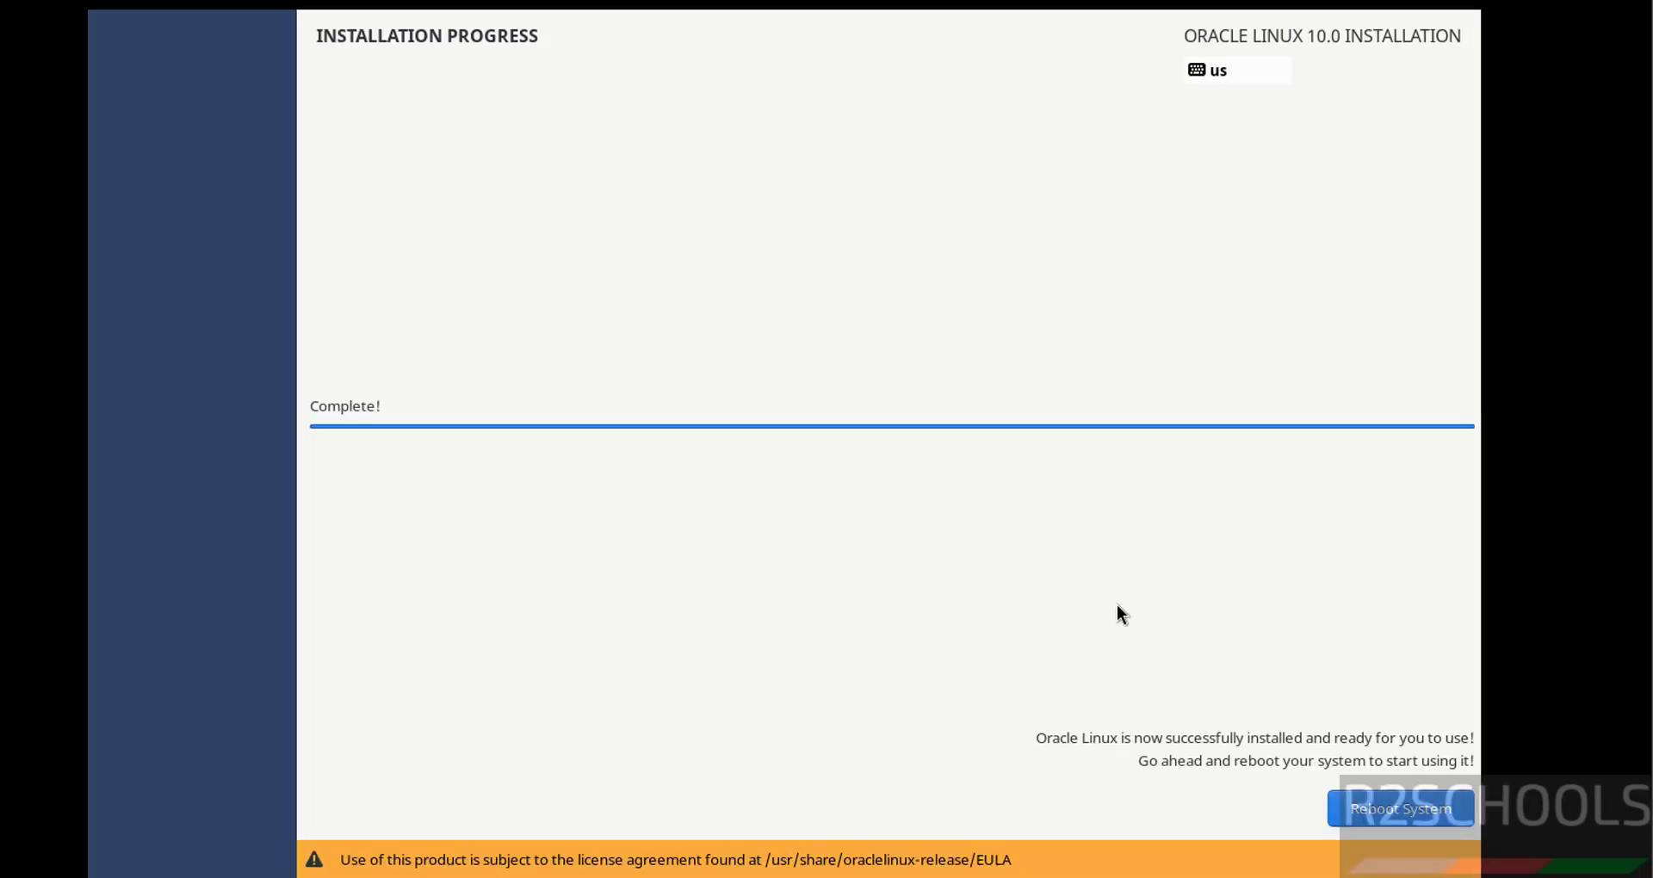
left_click(1393, 823)
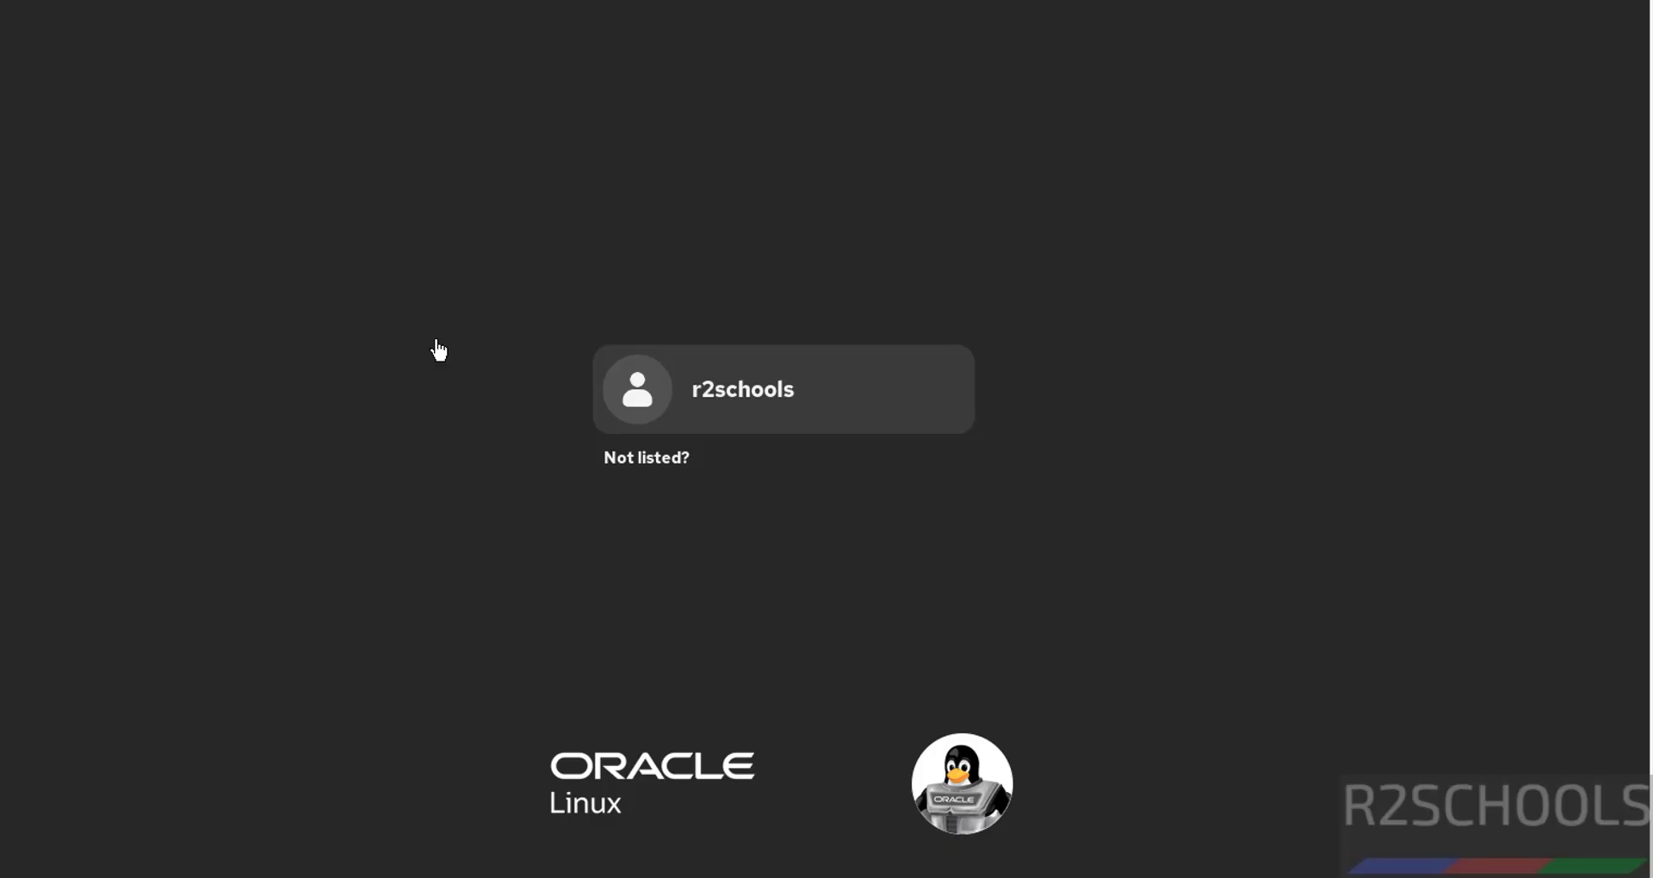
Select the new user at the GNOME login screen and sign in with its password.
left_click(665, 393)
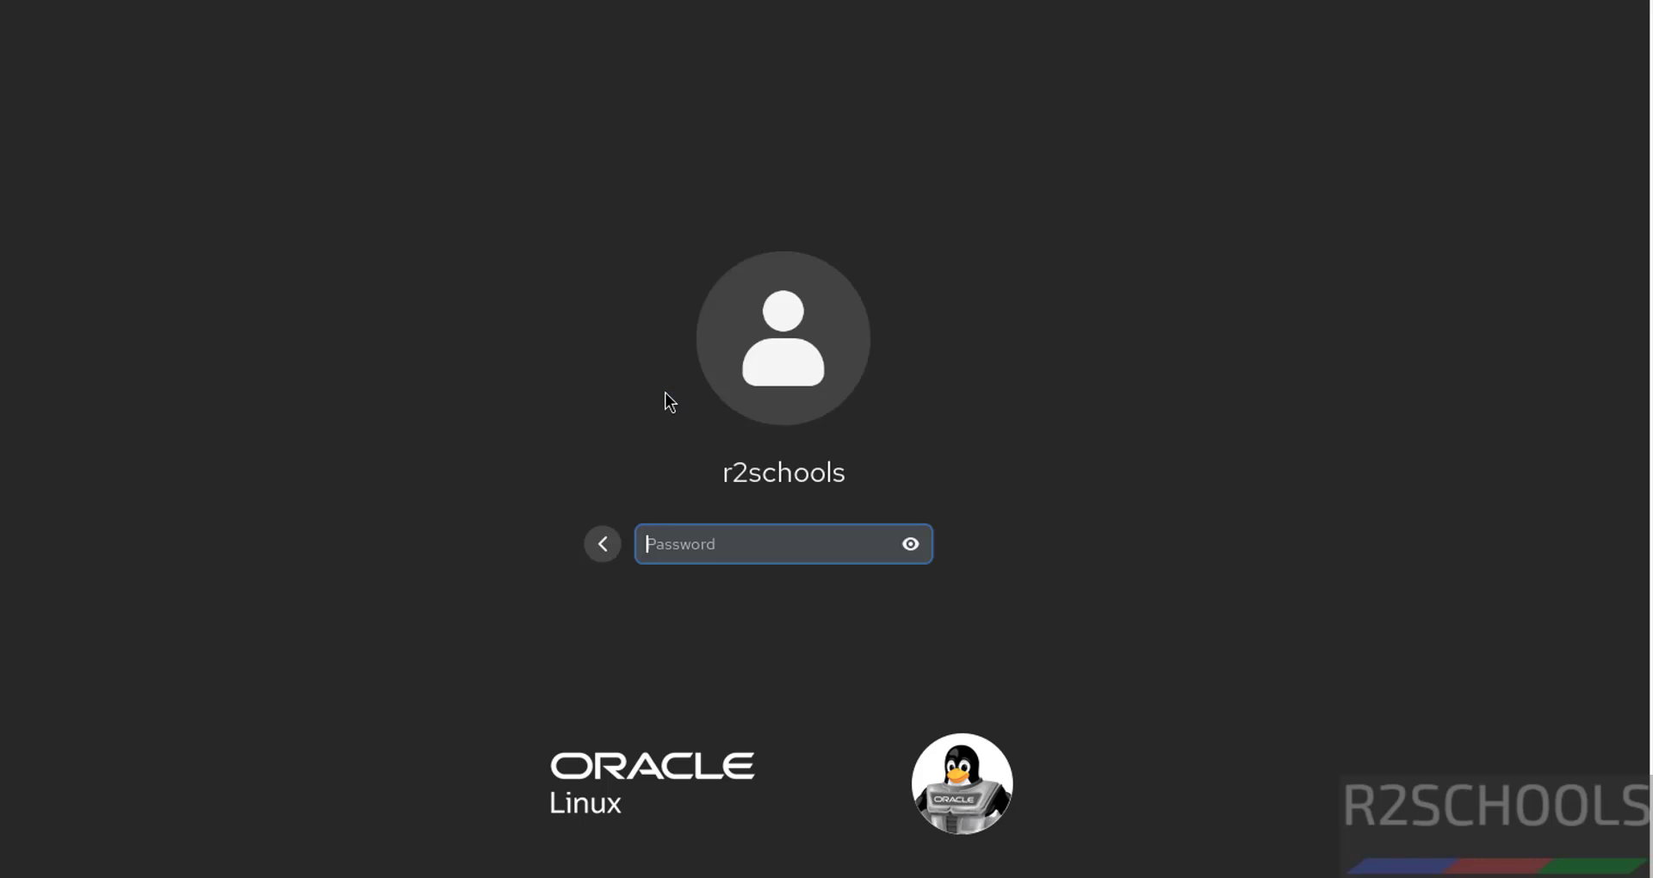
type("*********")
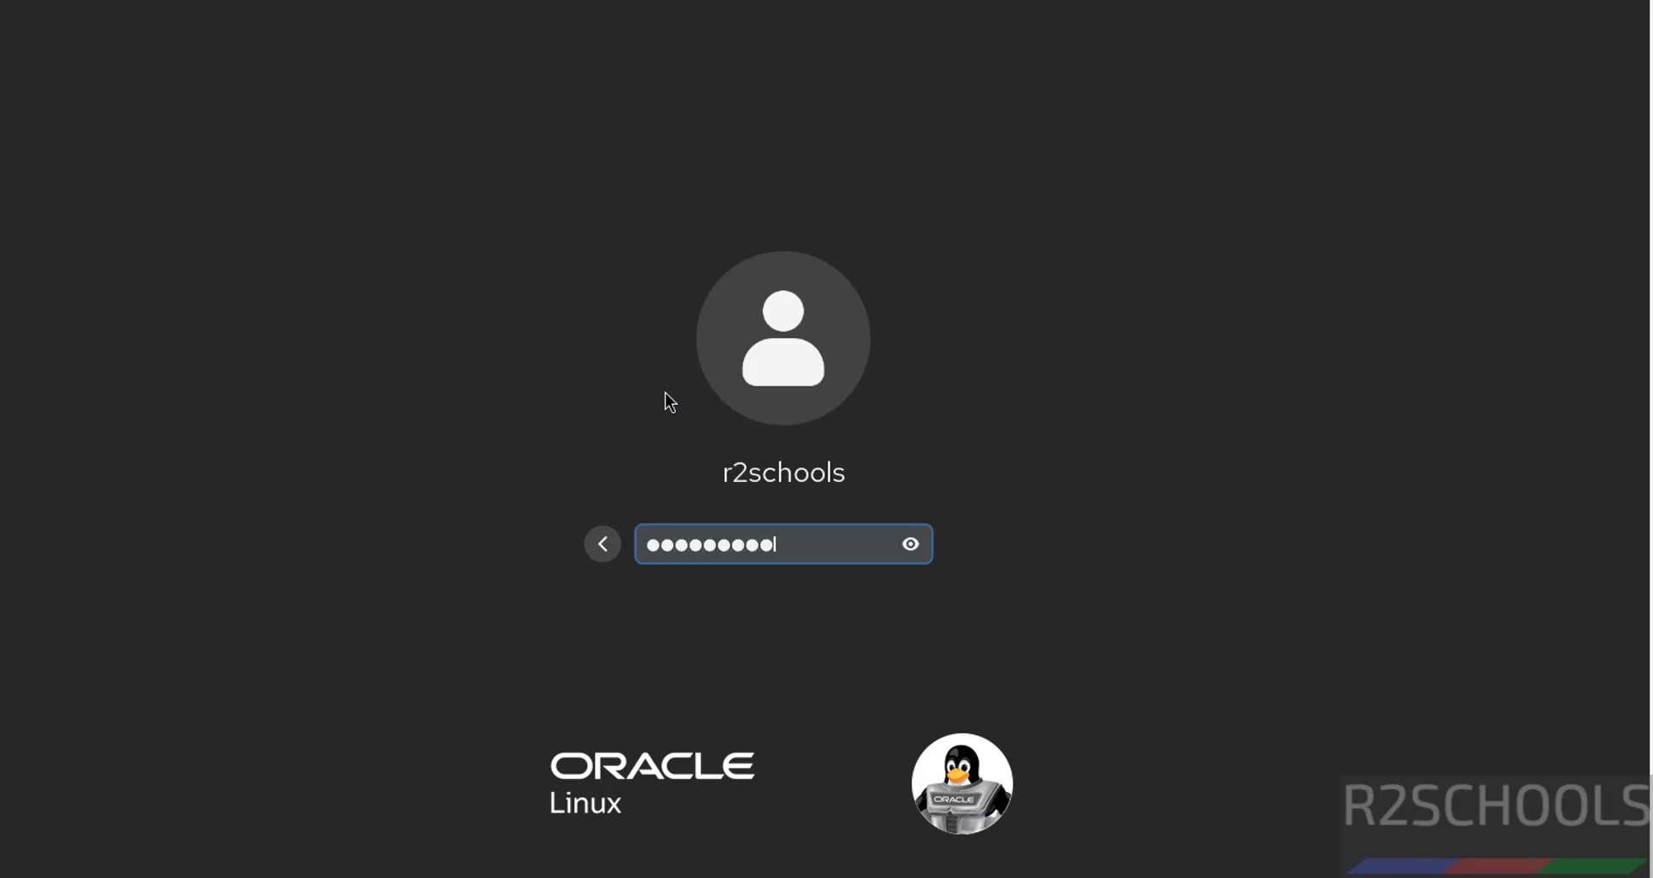
key("Return")
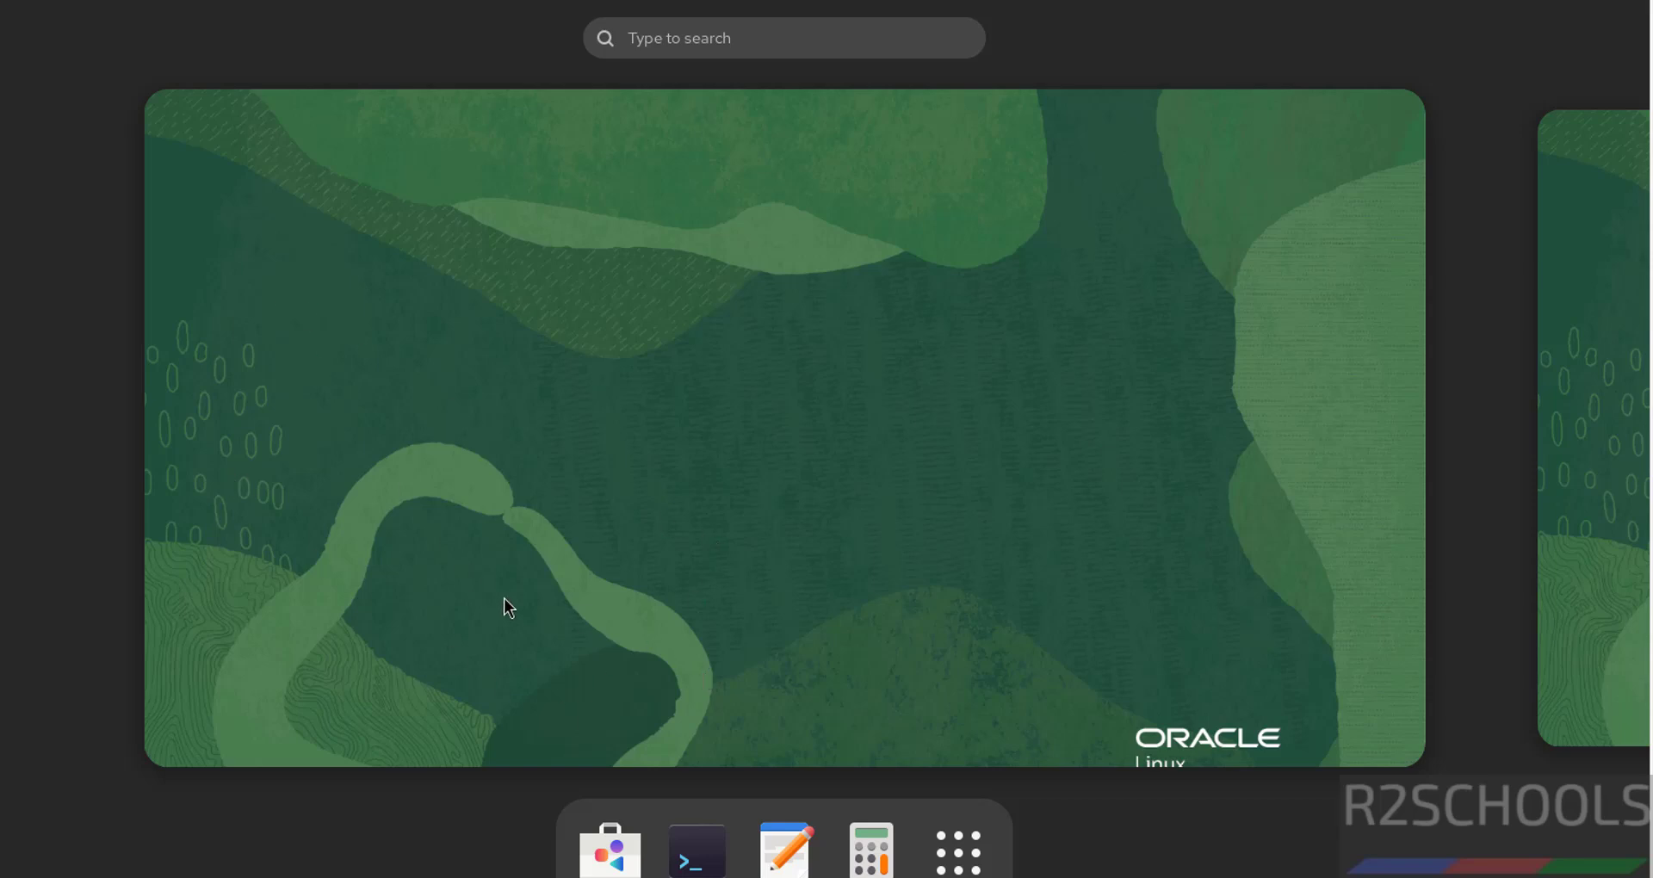
Open a terminal, move it to the upper left, and pick a different colour palette in preferences.
left_click(694, 849)
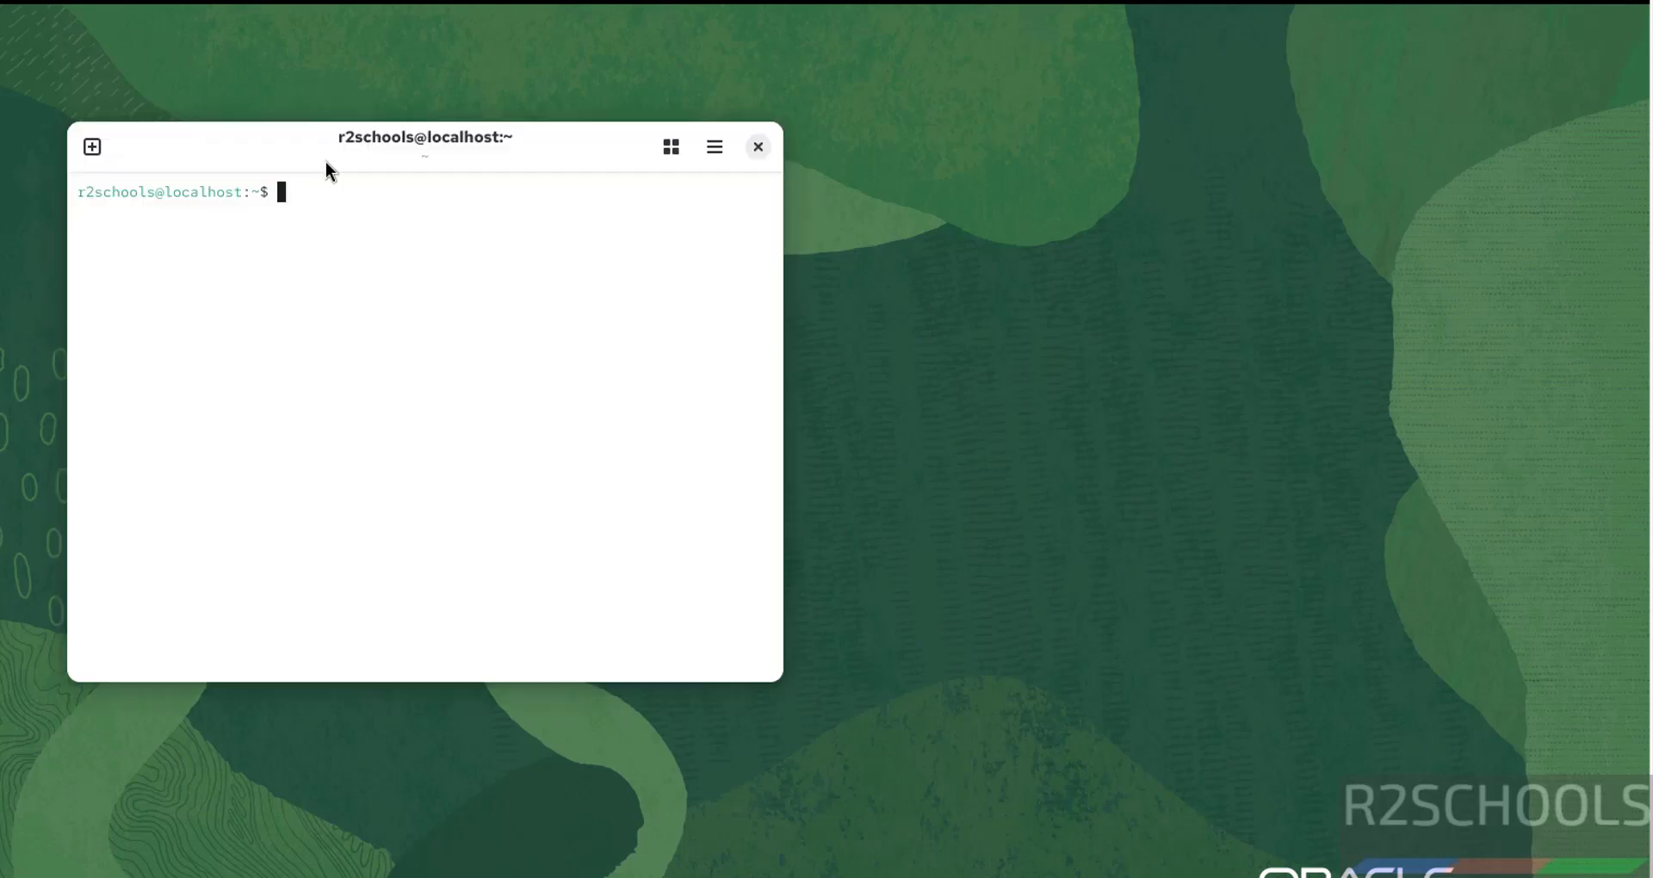
left_click_drag(326, 162, 190, 40)
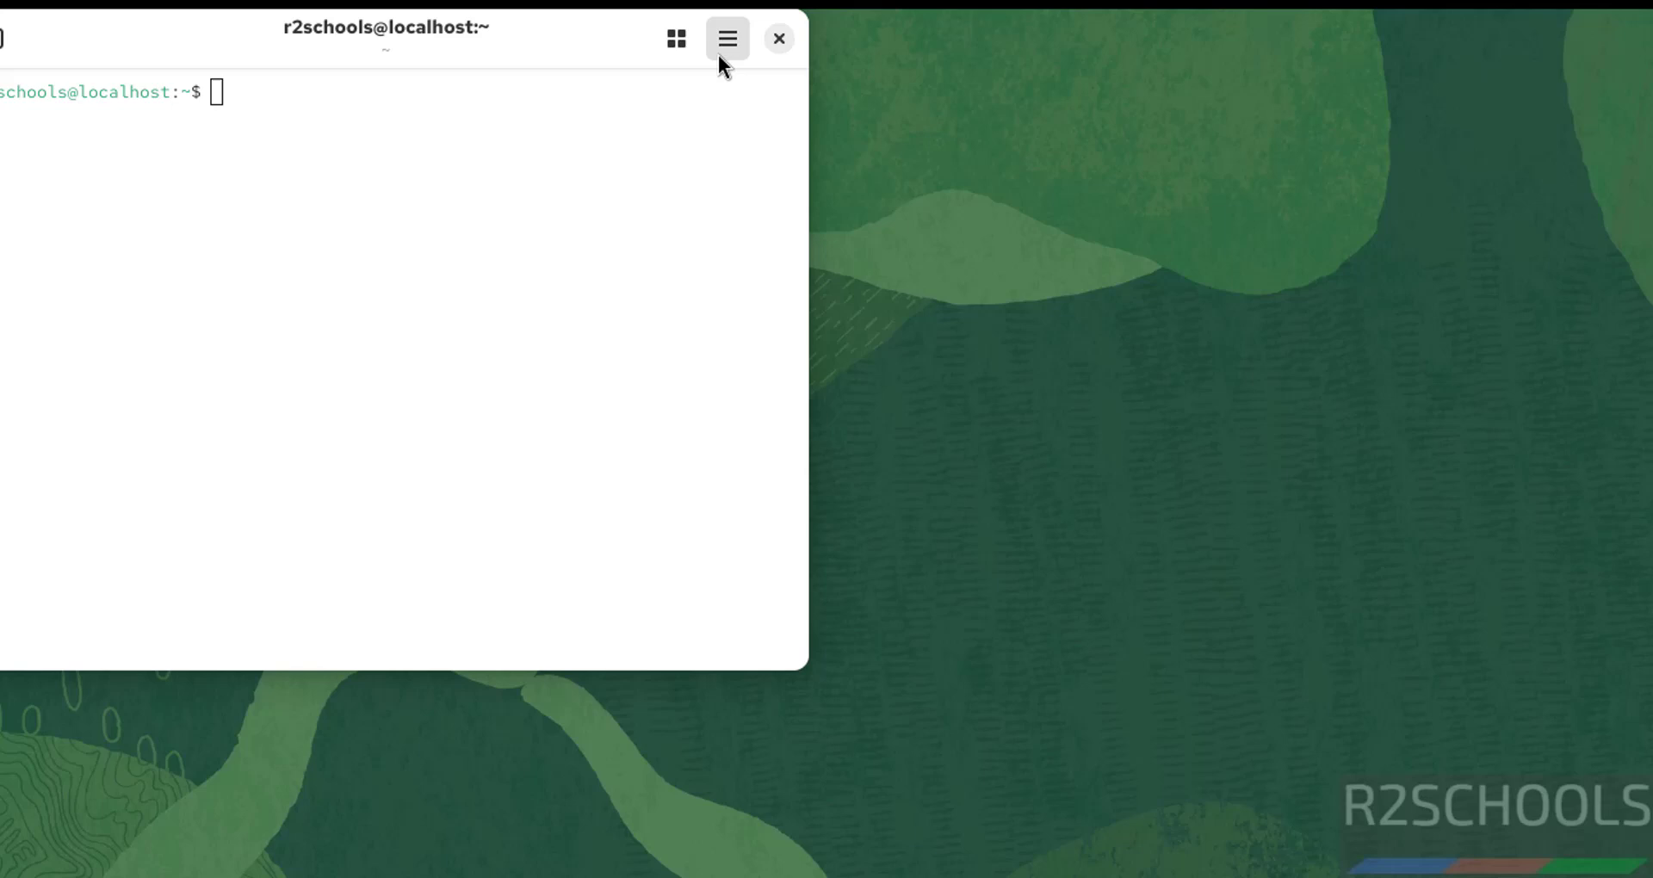
left_click(578, 32)
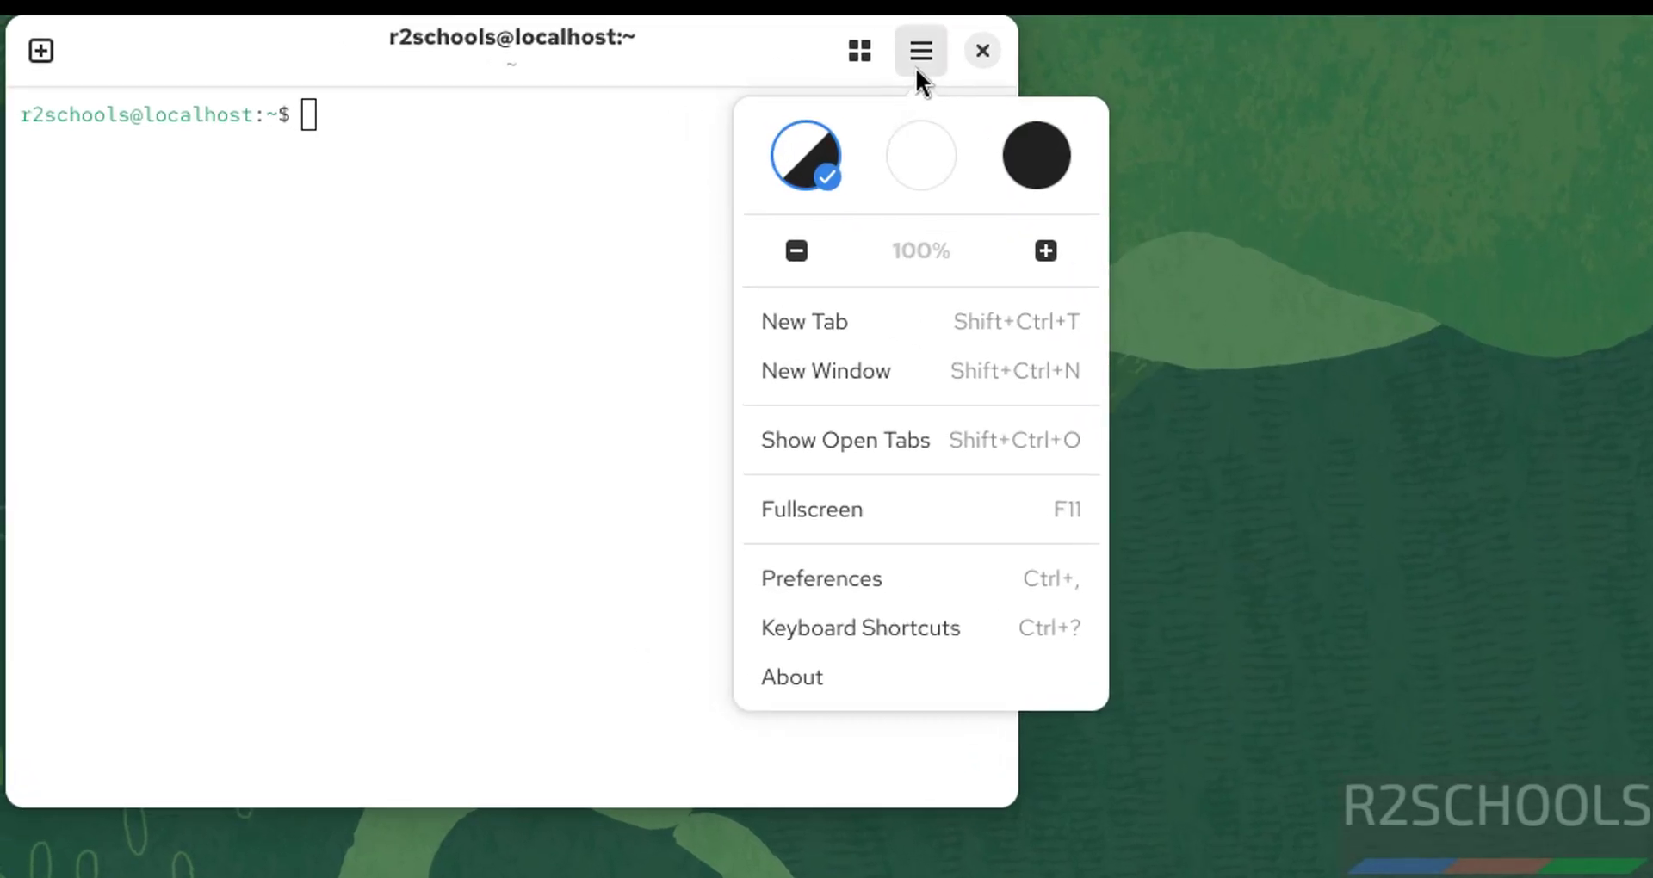
left_click(857, 578)
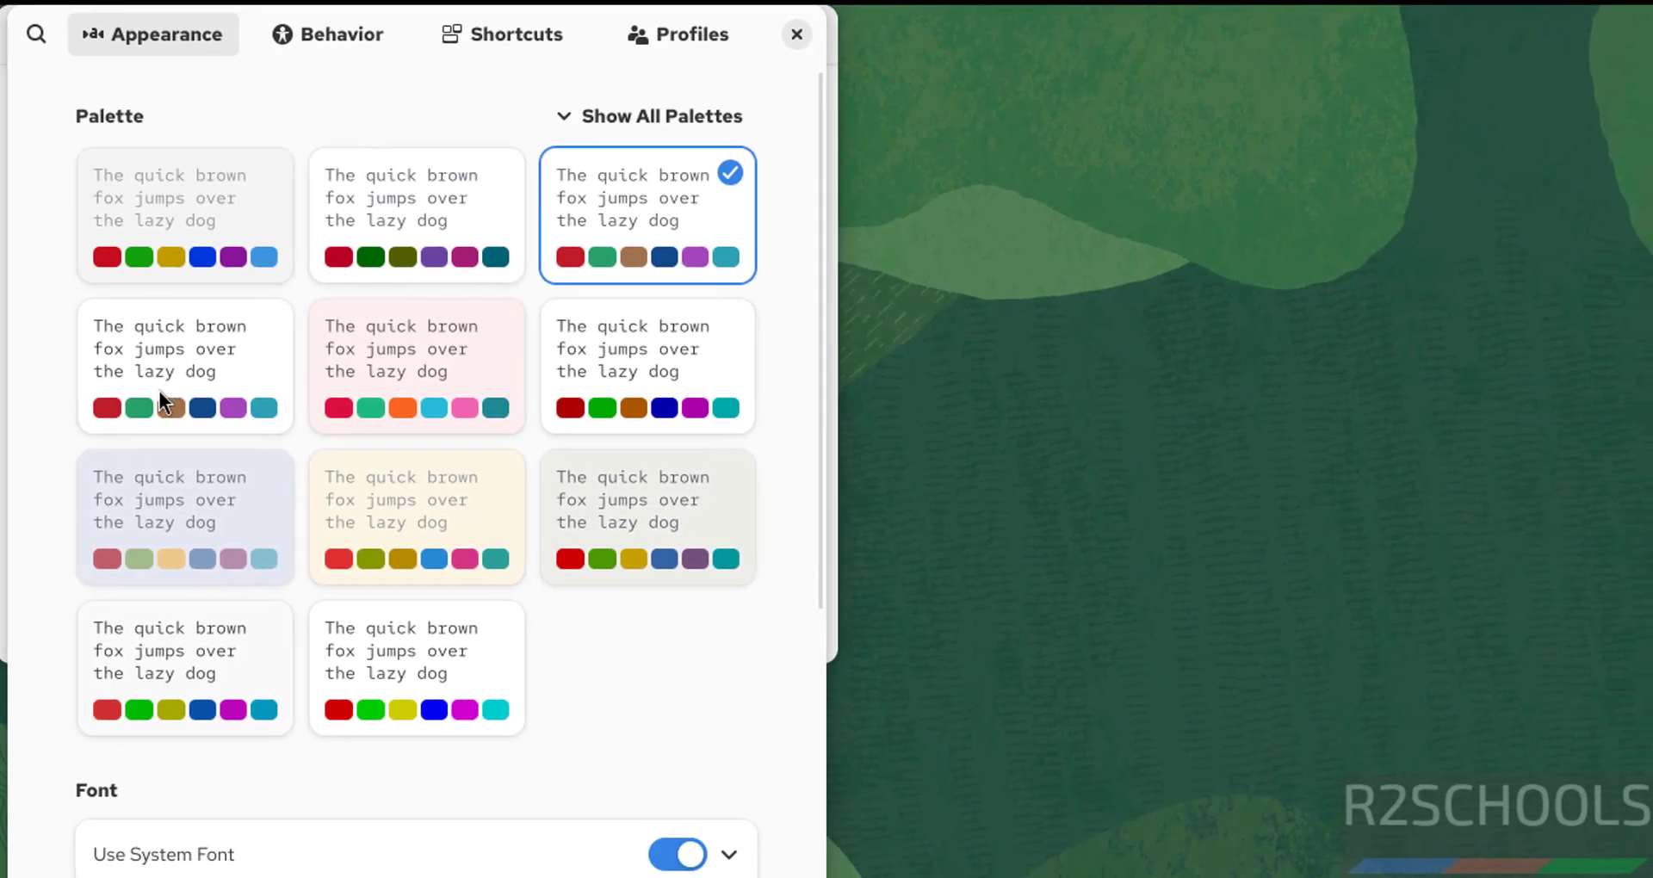
left_click(176, 659)
scroll(783, 642, "down", 4)
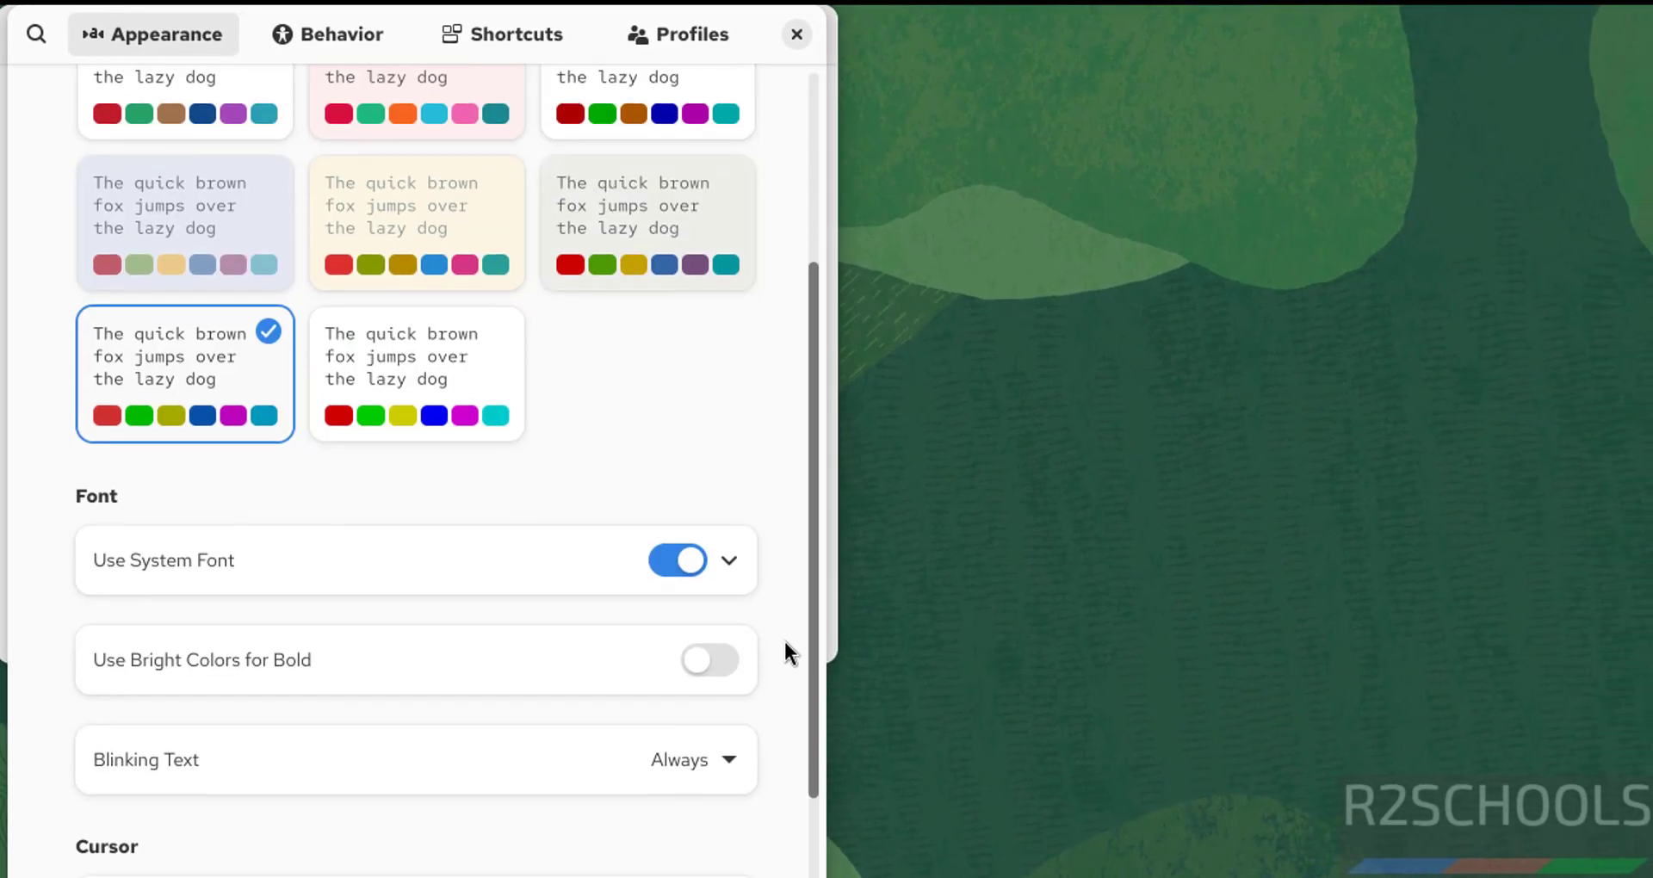
Replace the system font with a custom Red Hat Mono Bold 15 font and close preferences.
left_click(671, 524)
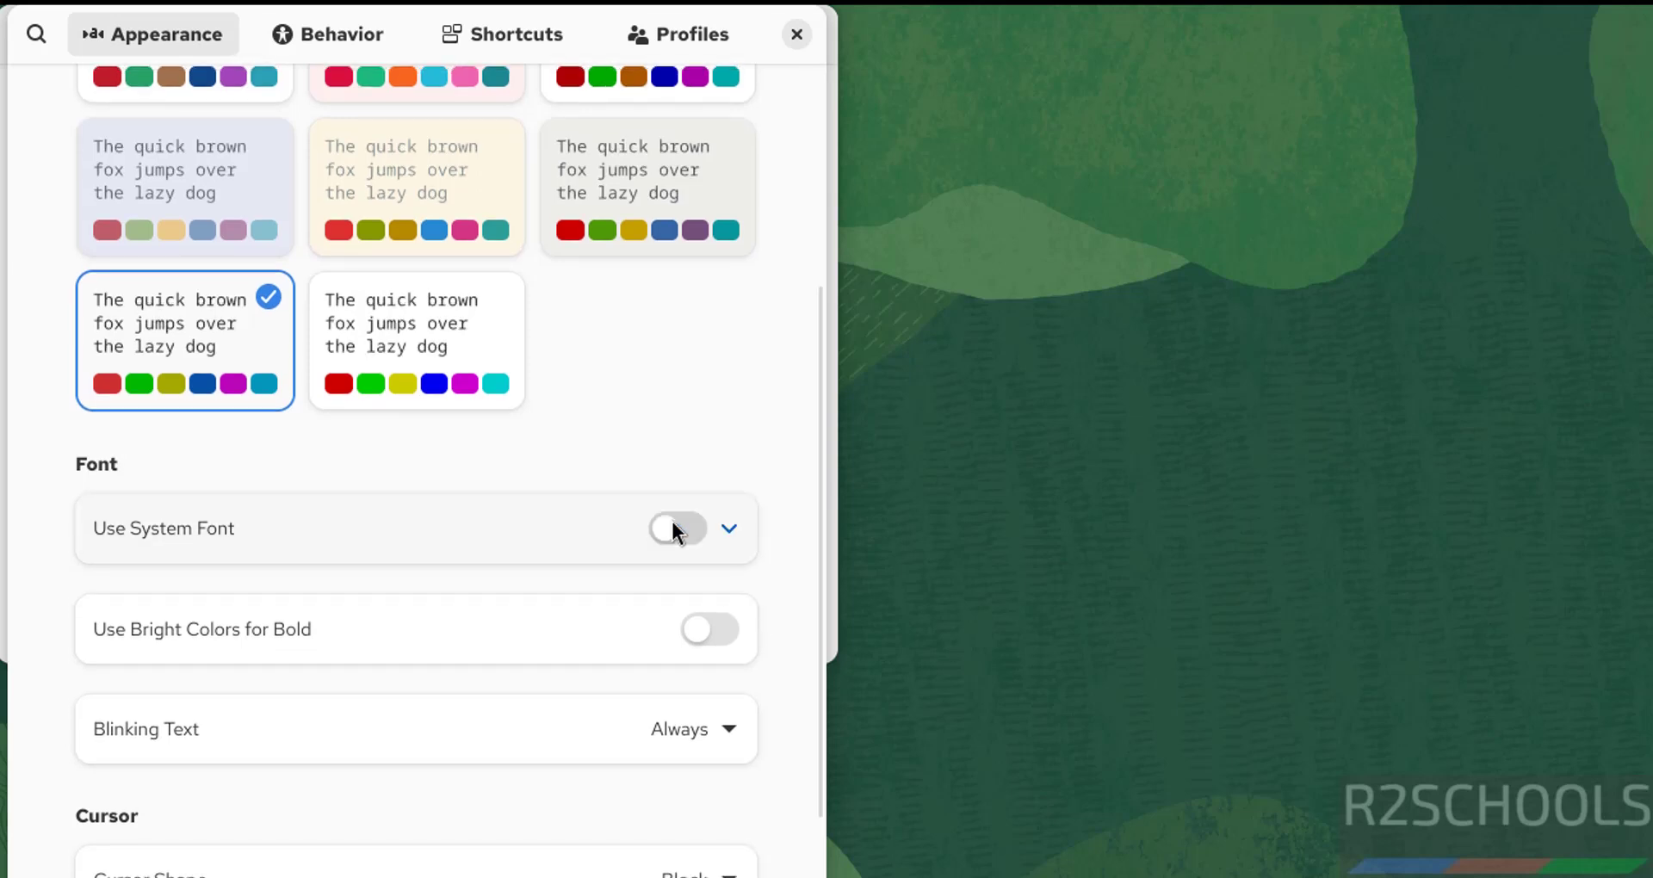
left_click(618, 607)
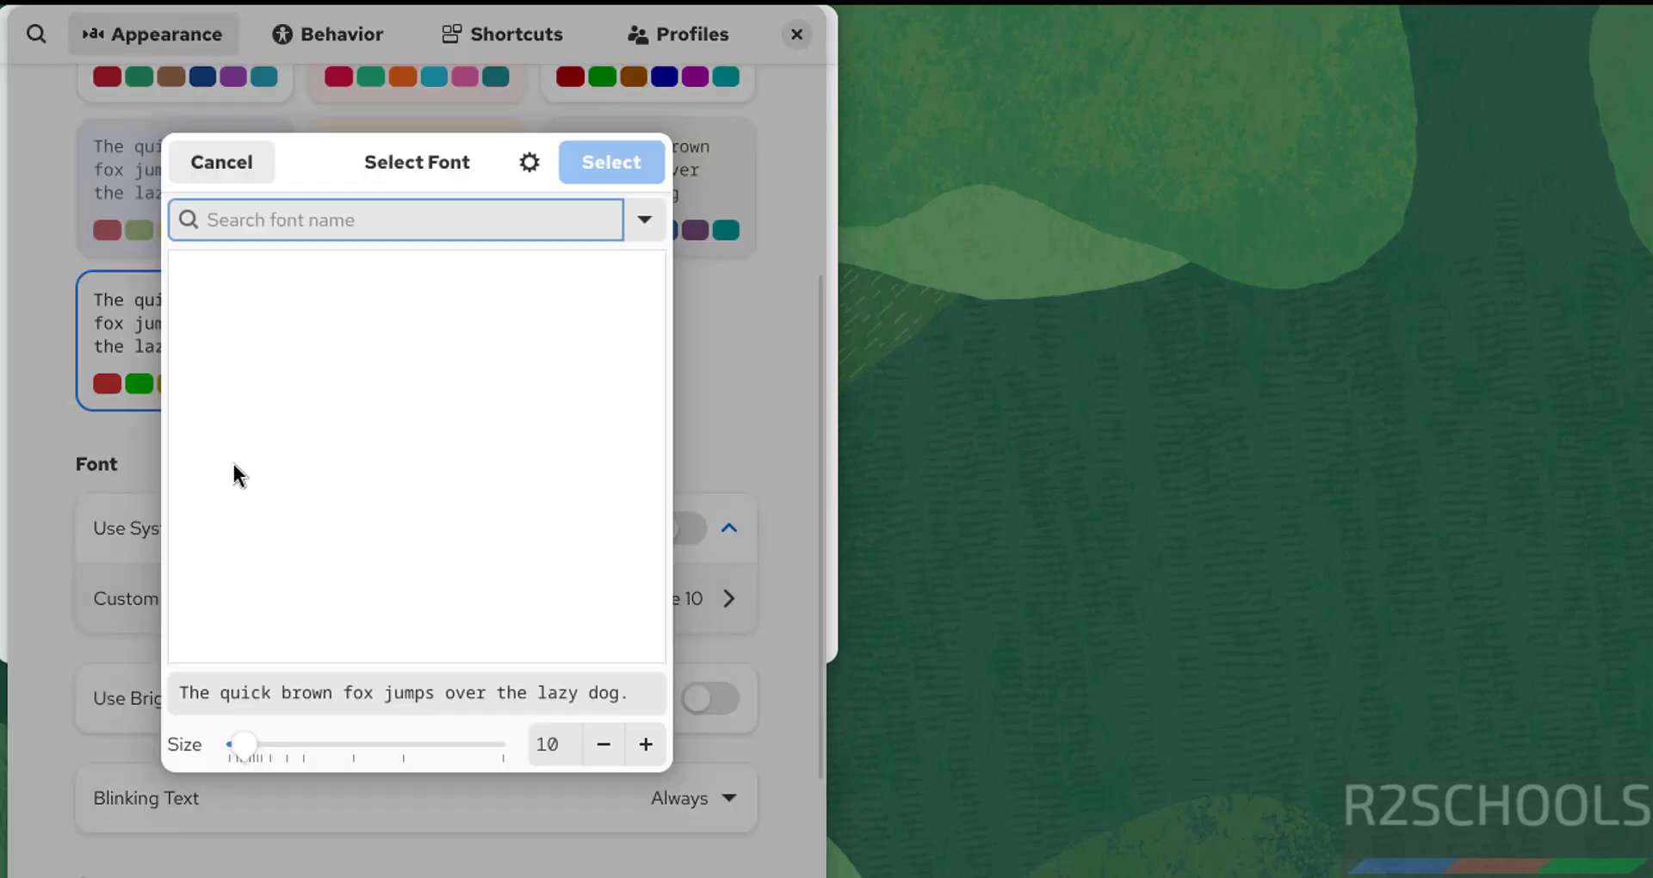
left_click(324, 608)
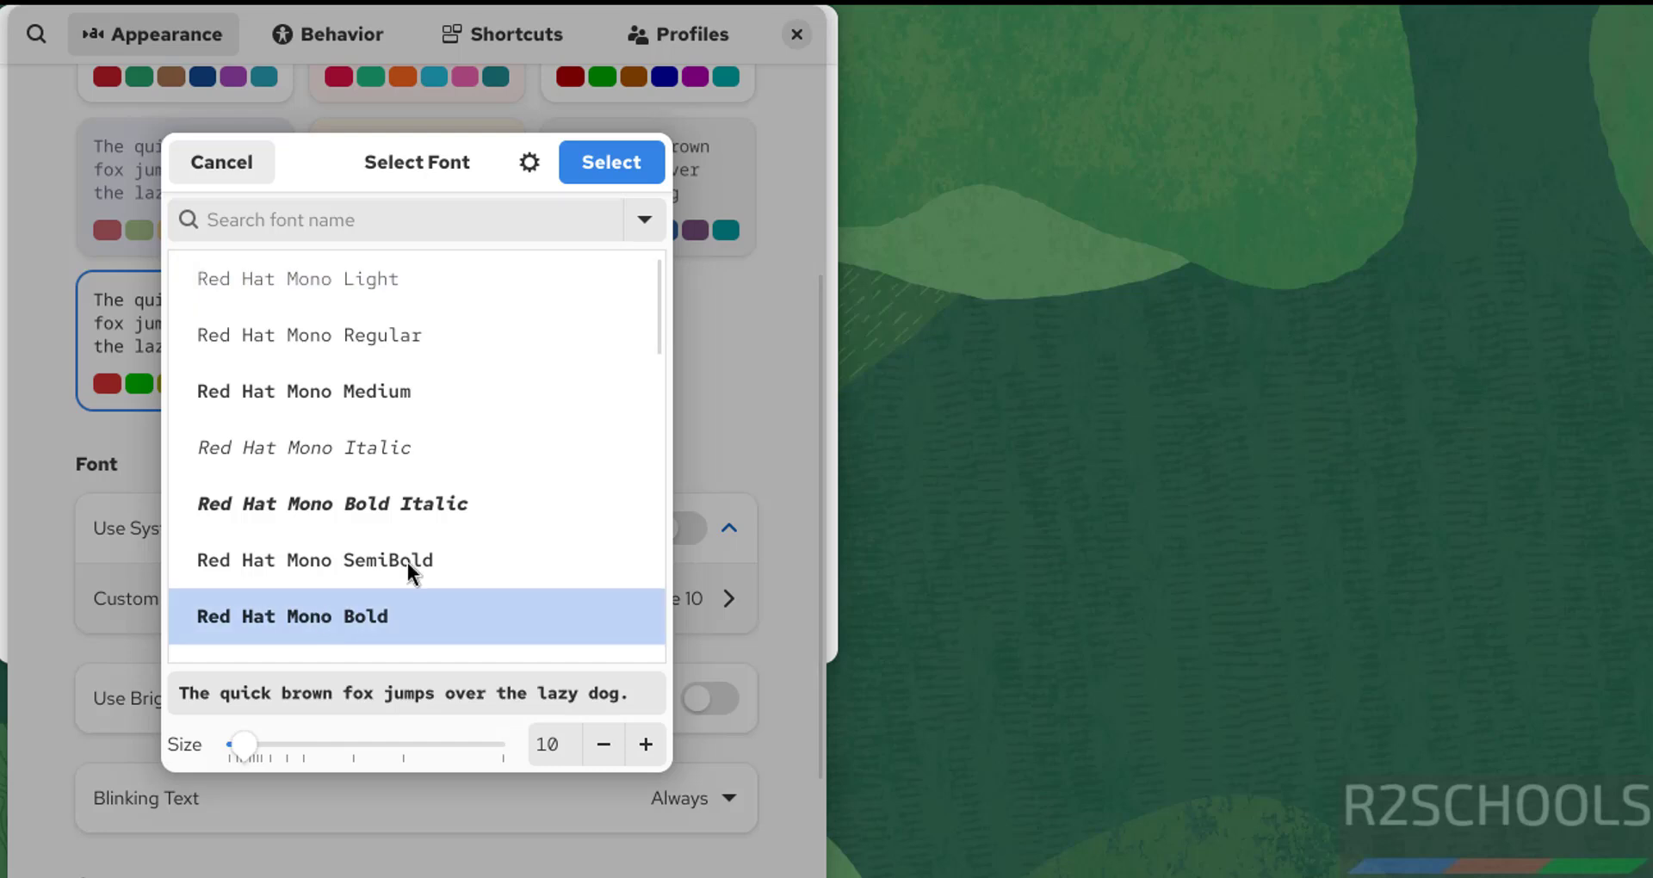
left_click(650, 746)
left_click(650, 746)
left_click(650, 746)
left_click(650, 746)
left_click(650, 745)
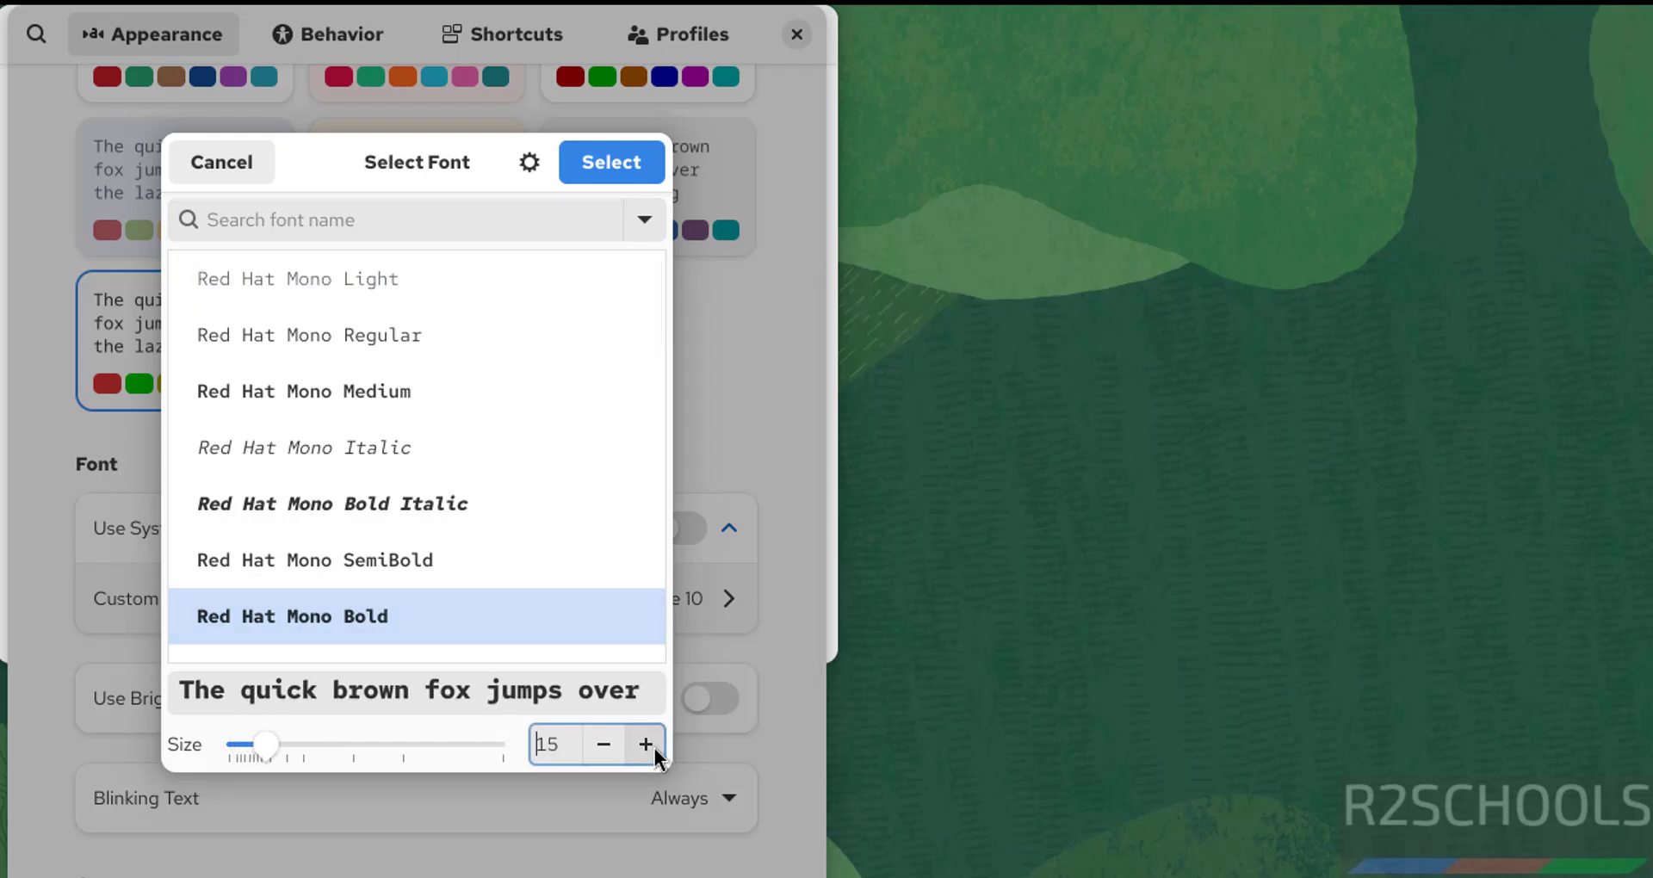
left_click(594, 175)
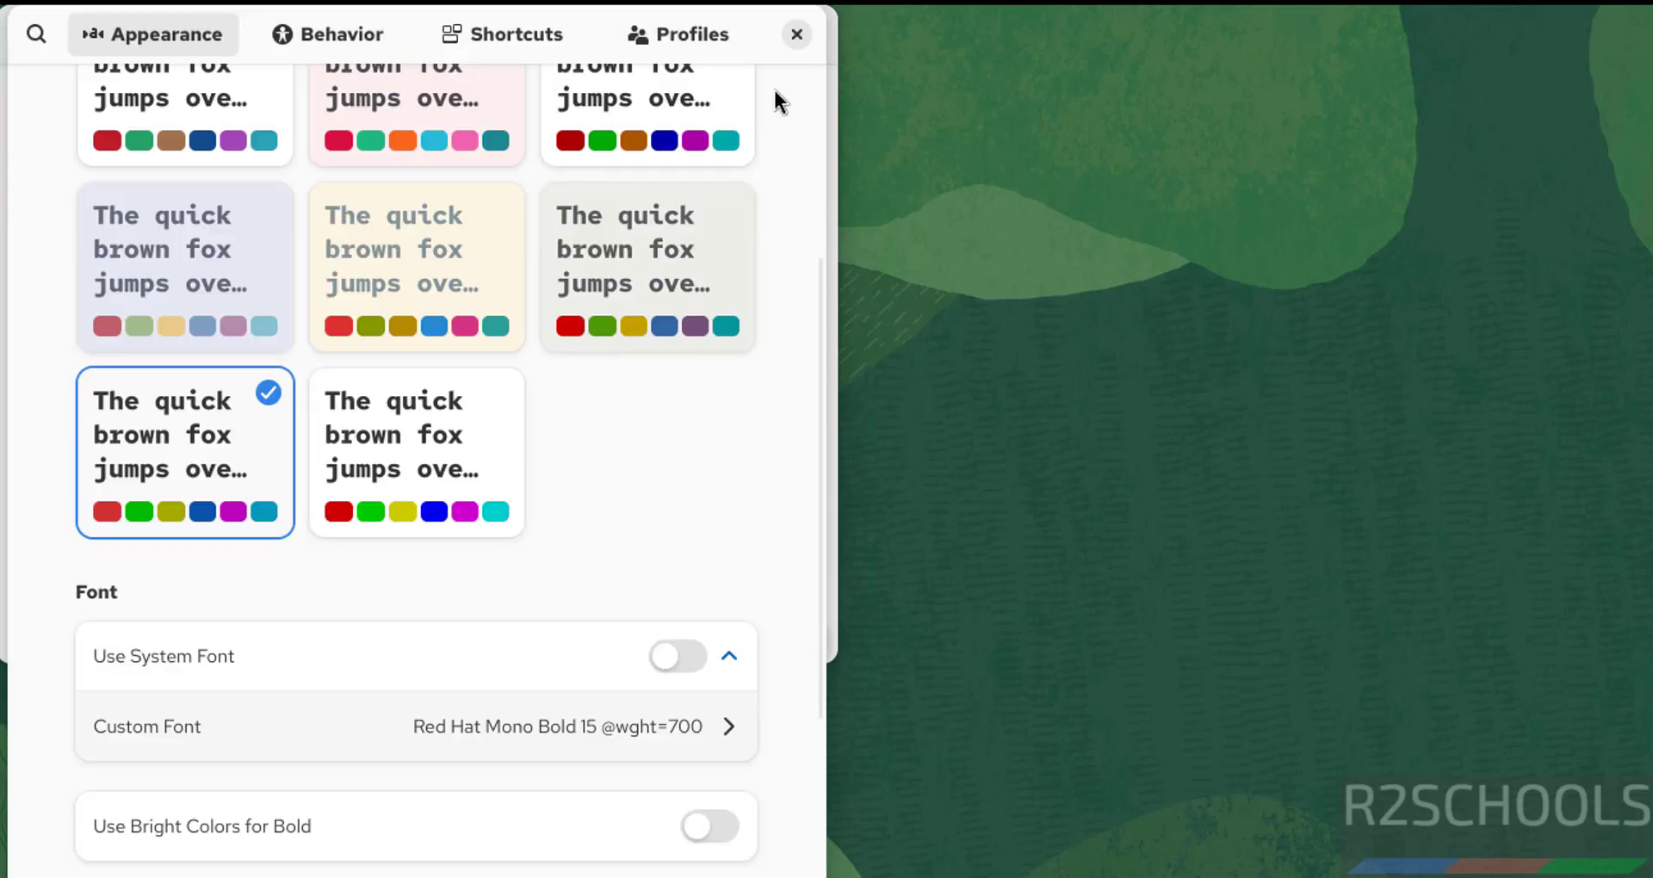
left_click(798, 37)
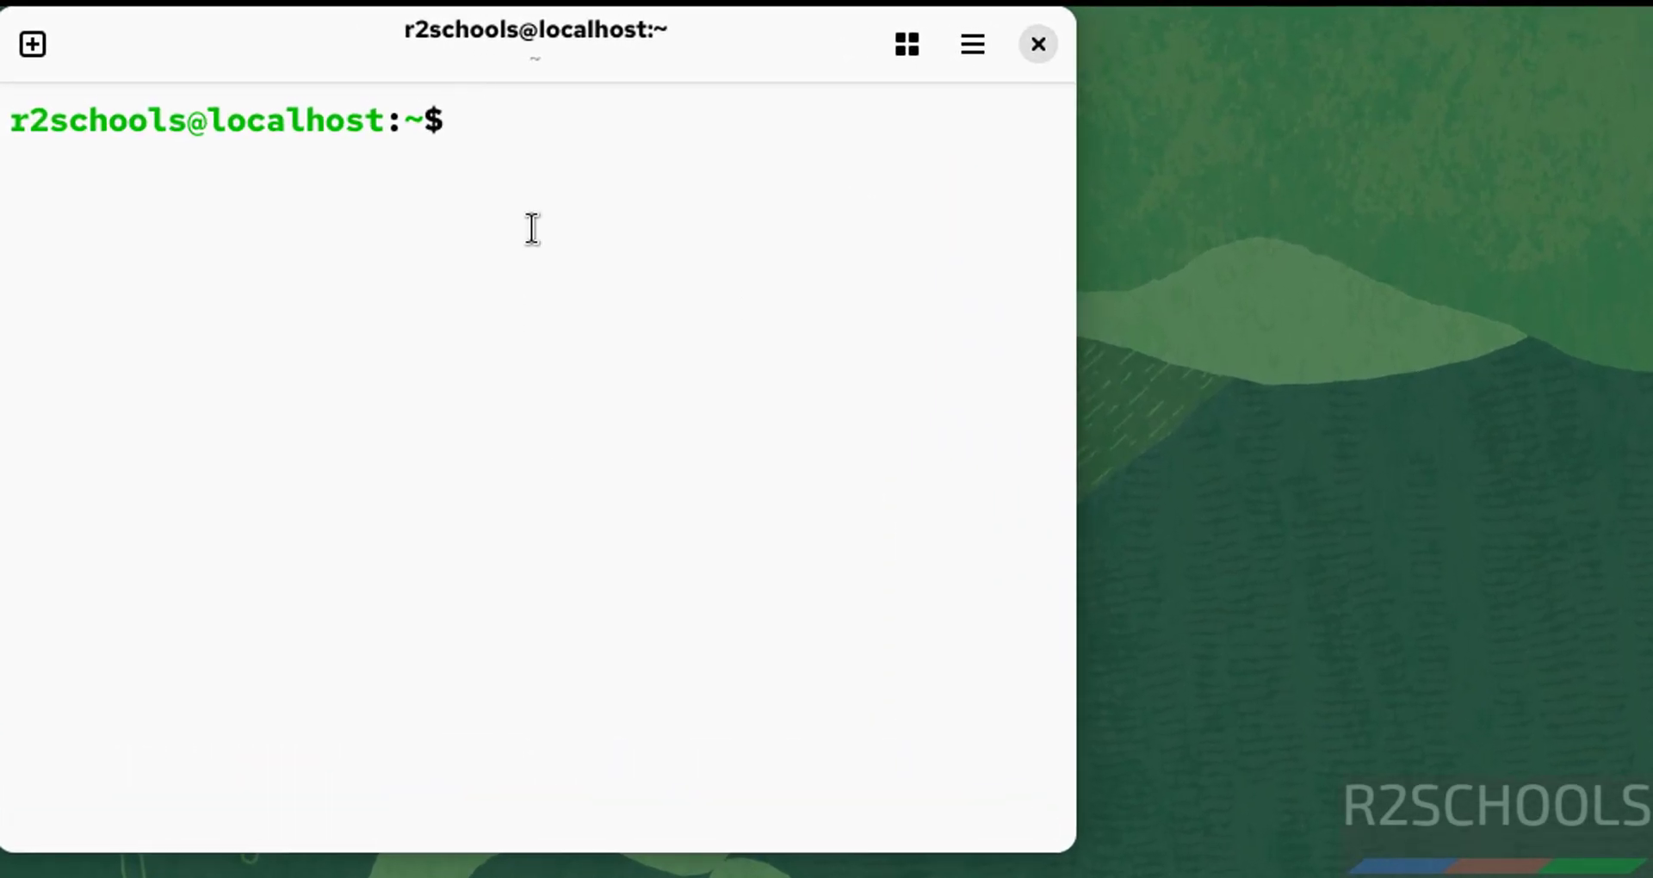
Show the Oracle Linux release details with more /etc/os-release, then clear the screen.
type("more /etc/")
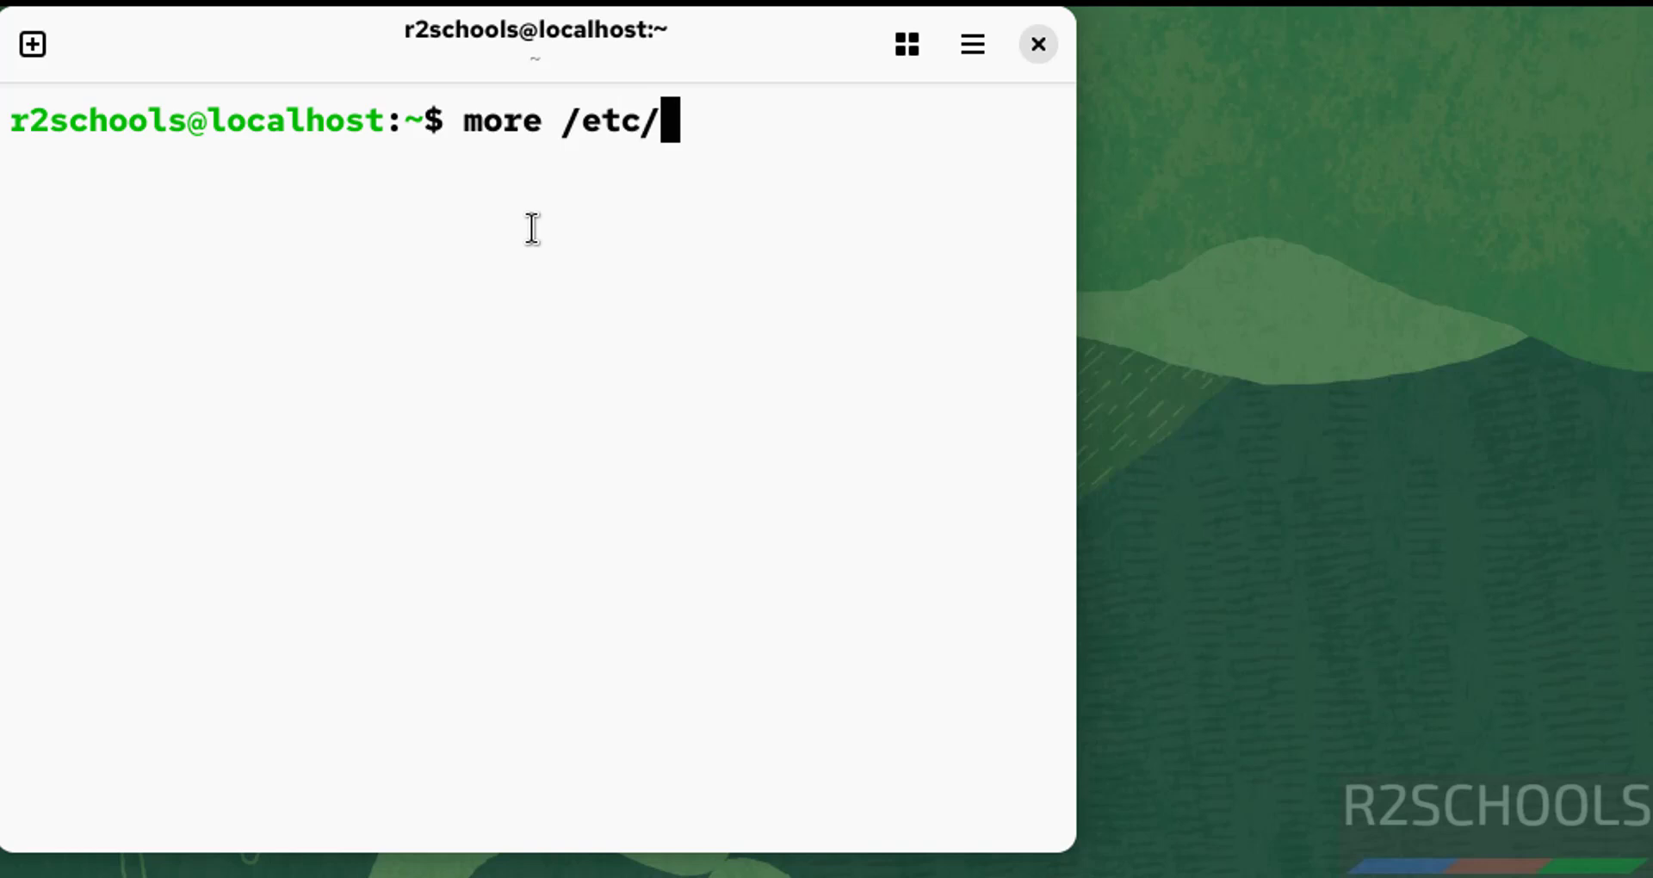
type("os-release")
key("Return")
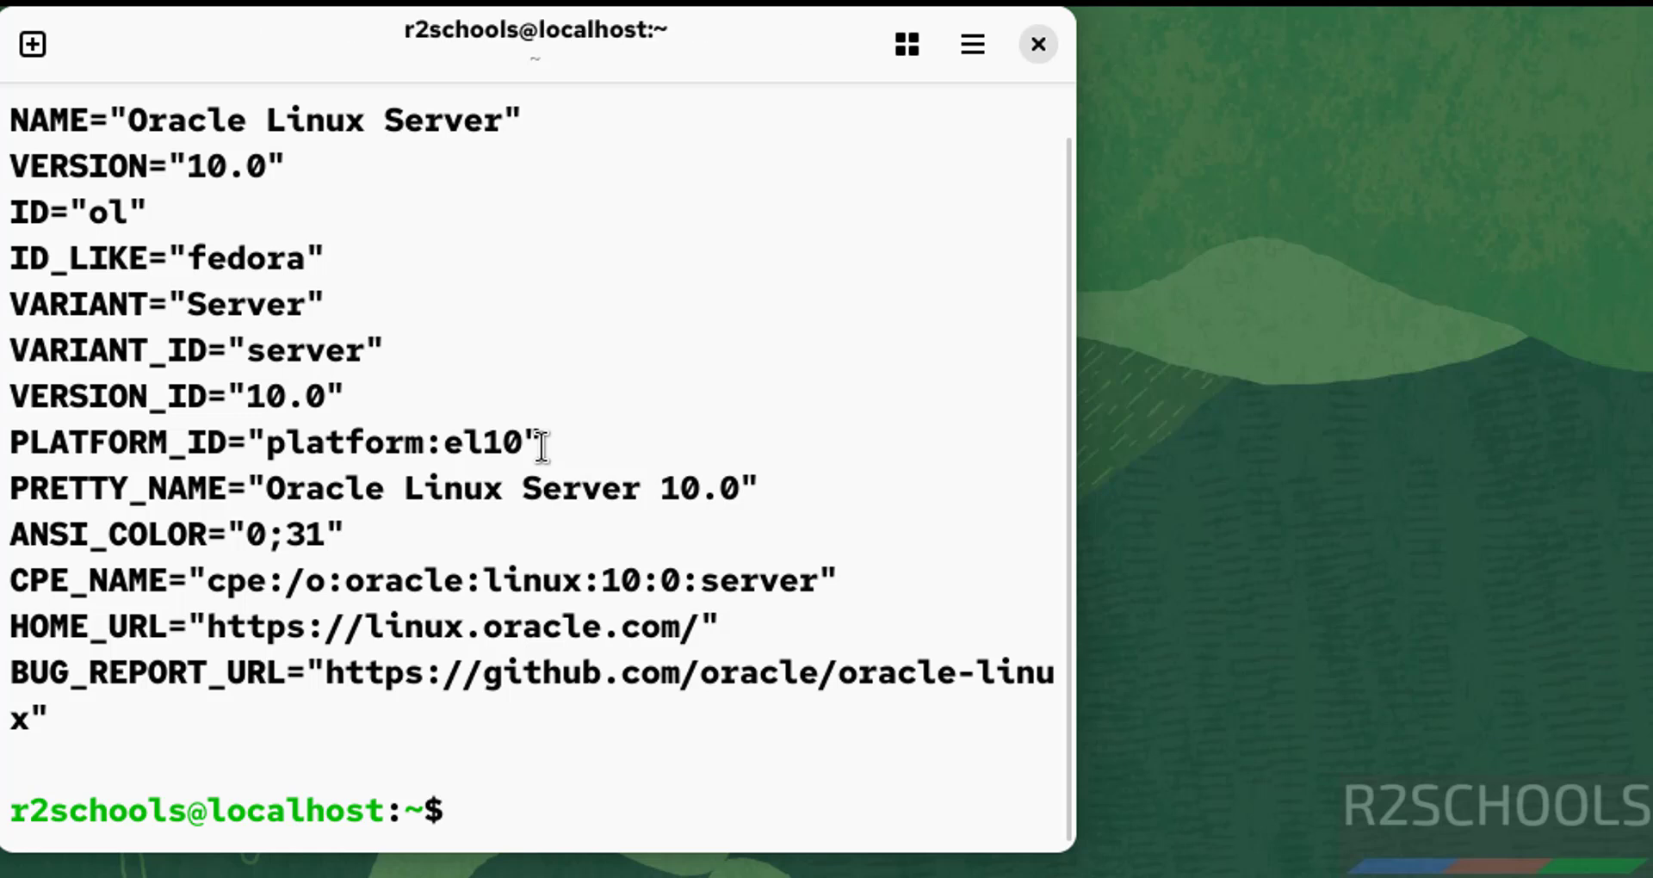
key("ctrl+l")
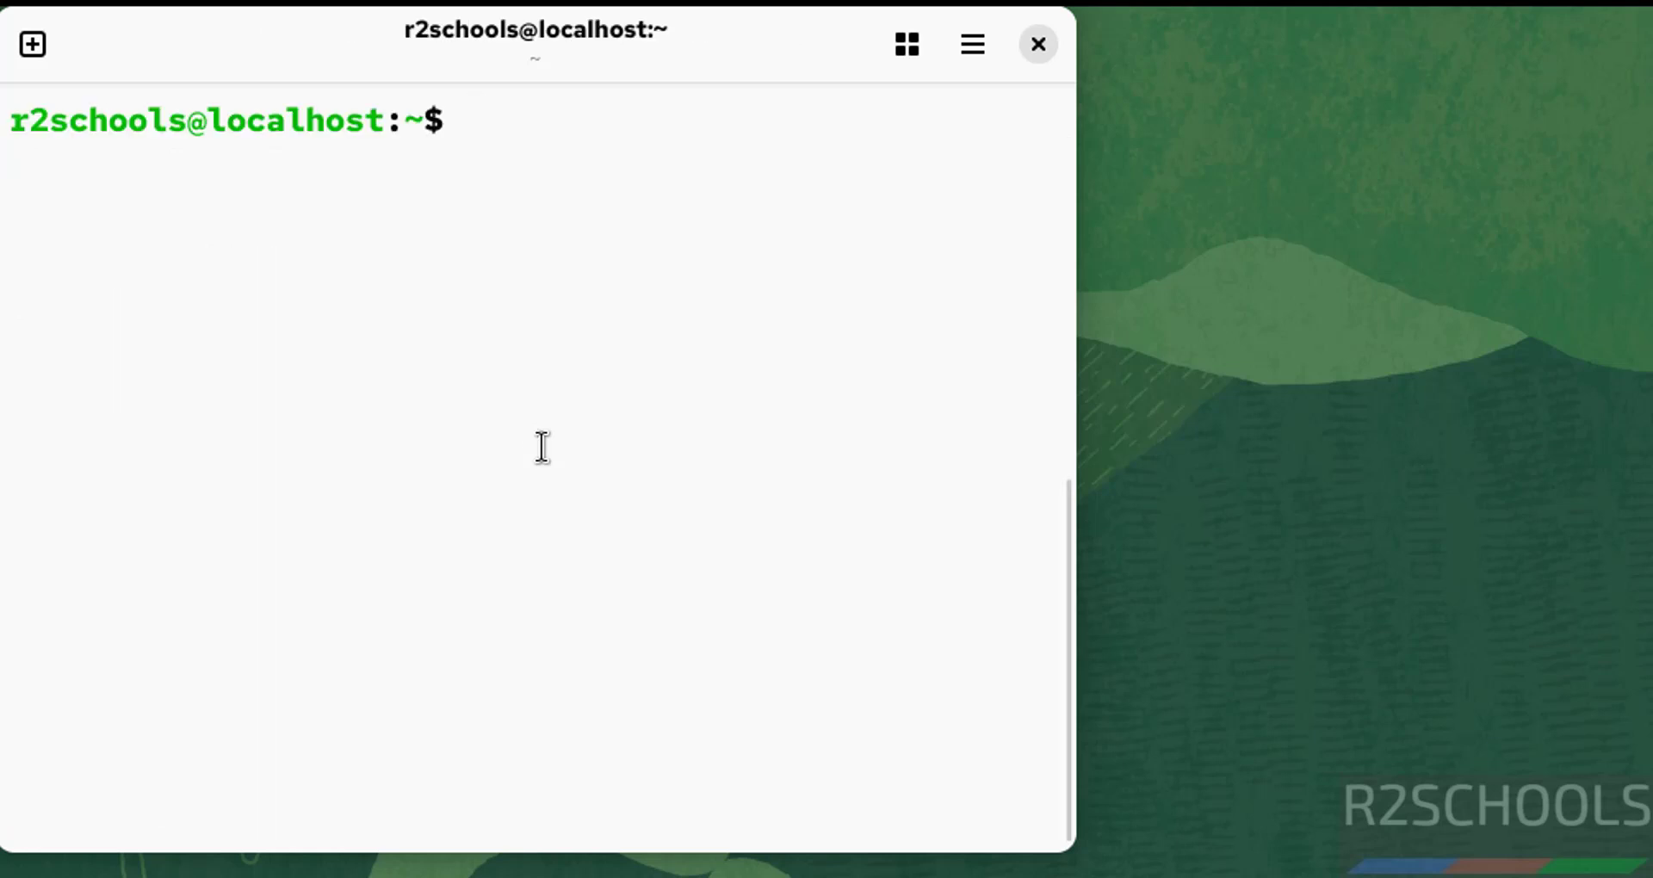
Run ifconfig, enlarge the window, select the 192.168.106.239 address, then clear the screen.
type("ifconfig")
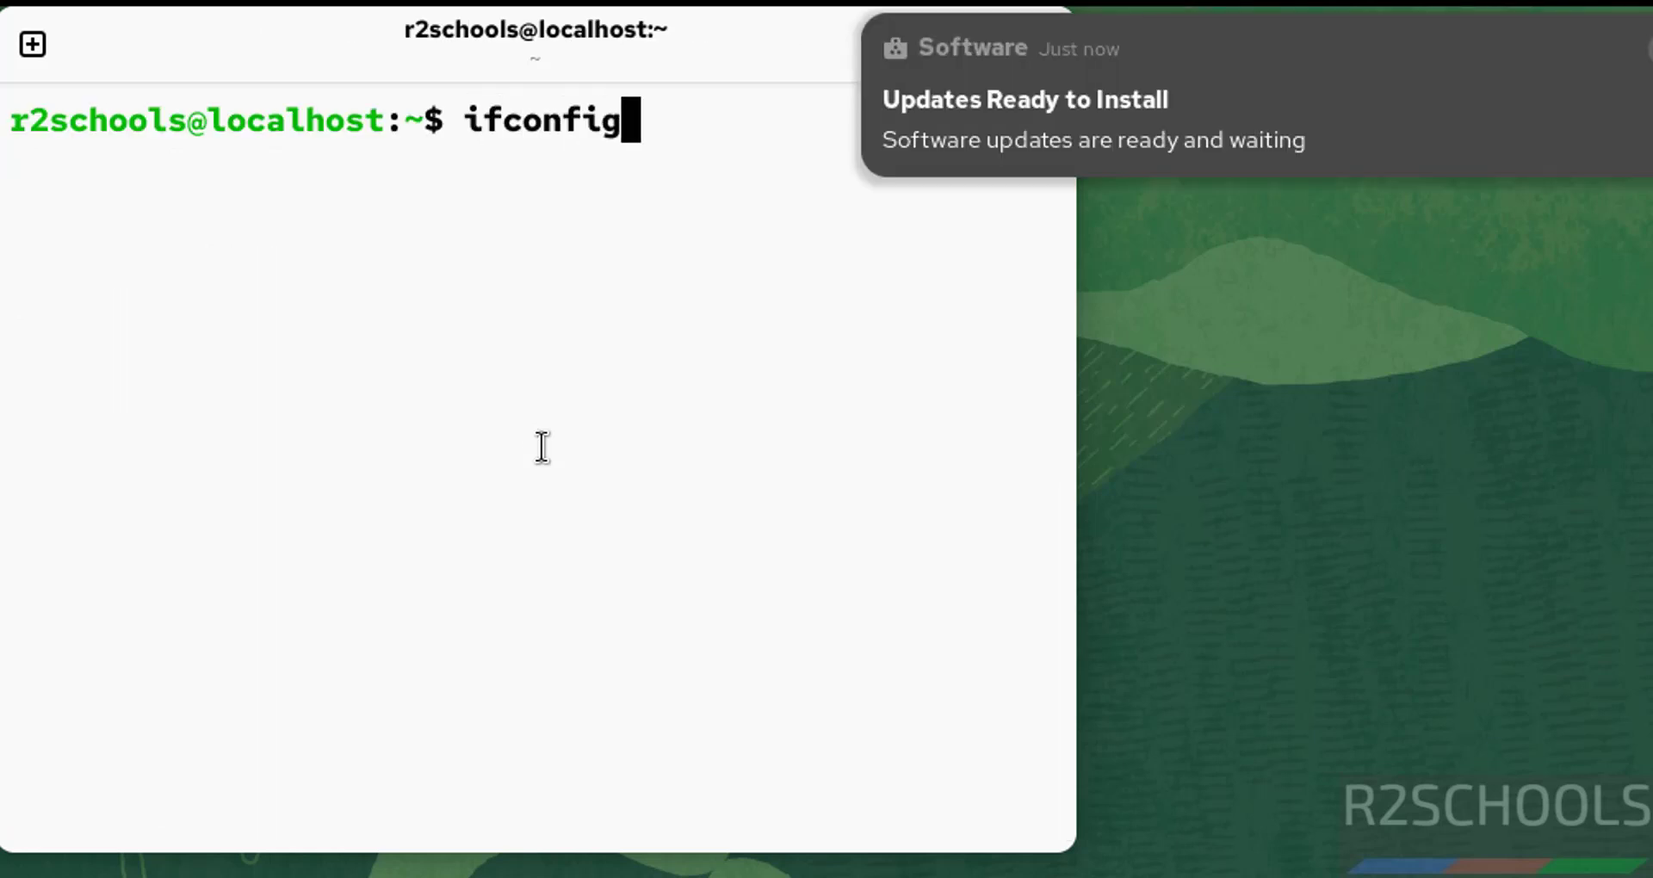
key("Return")
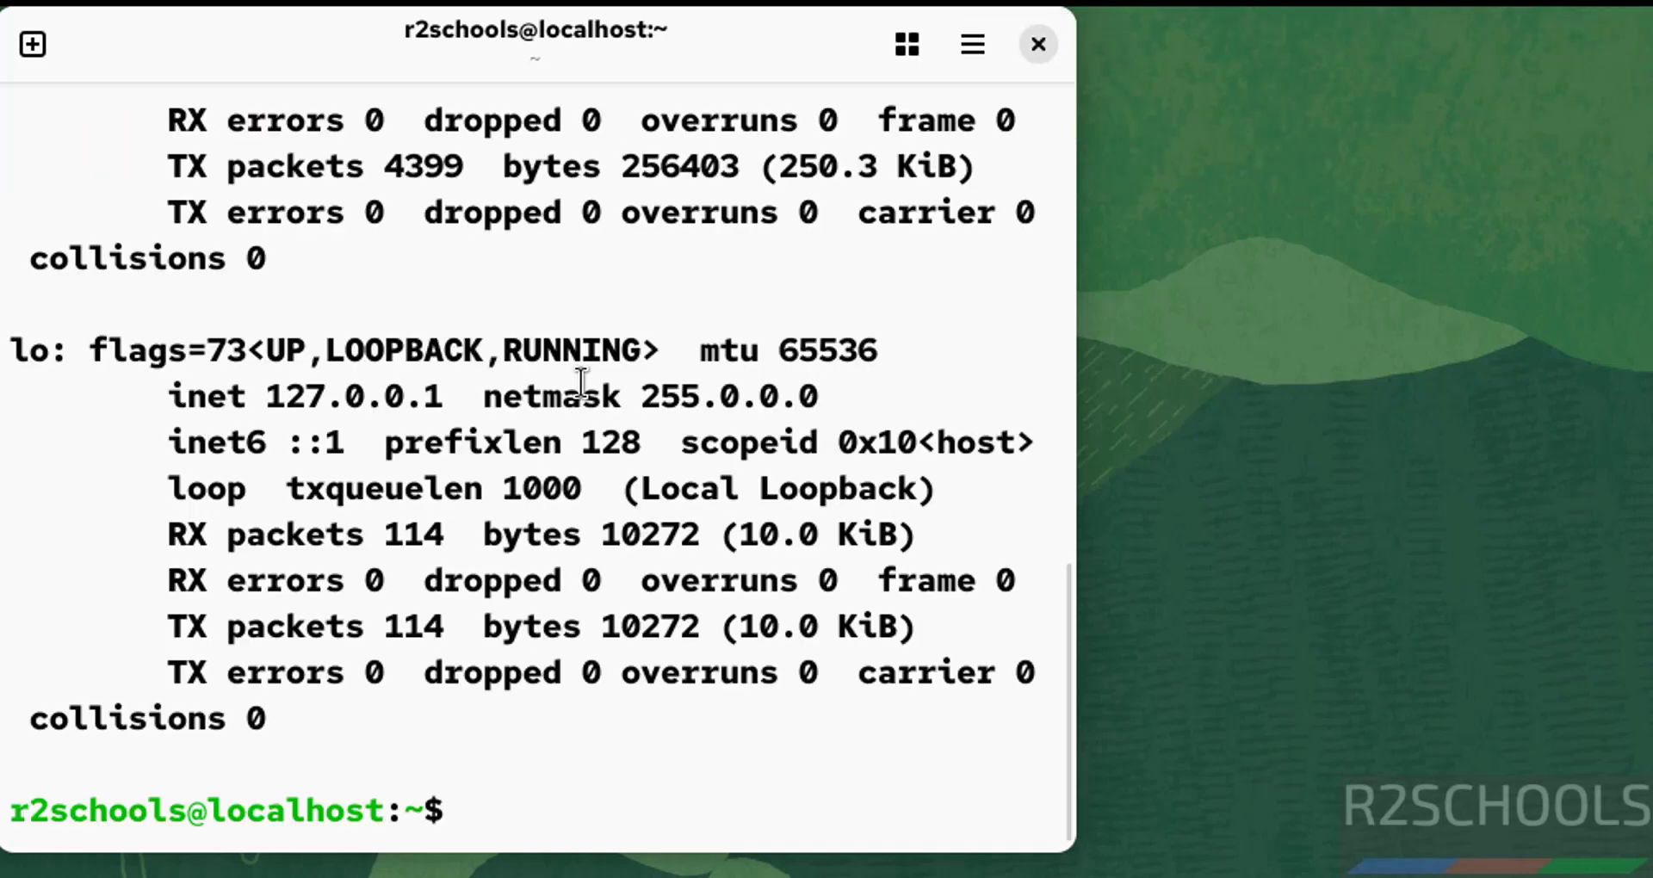
left_click_drag(1065, 848, 1513, 876)
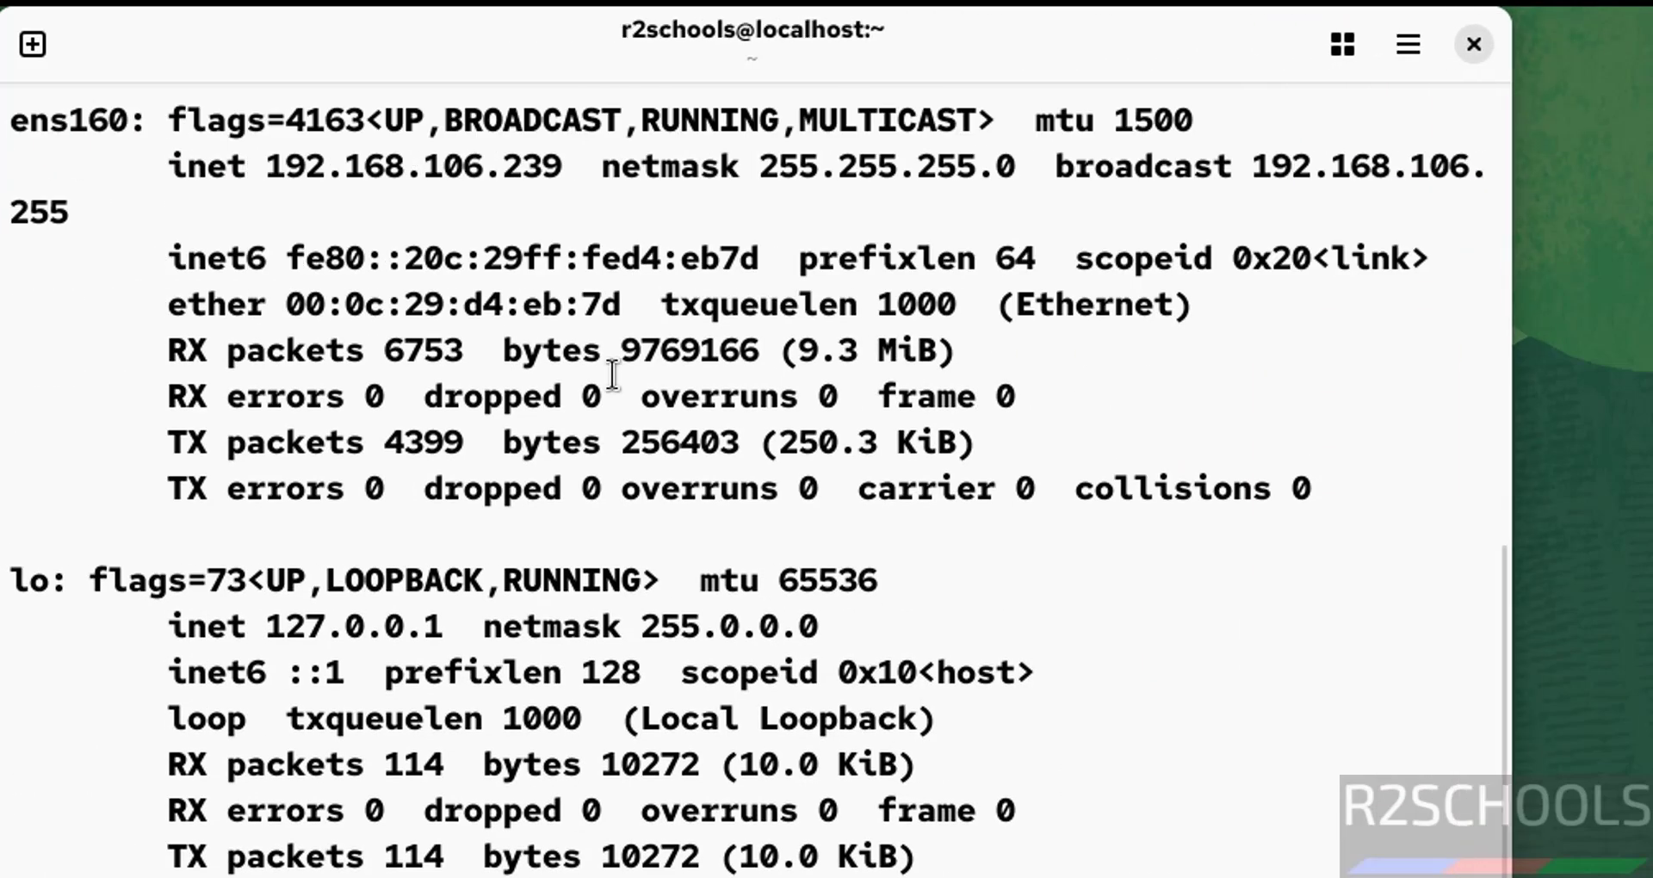
double_click(442, 166)
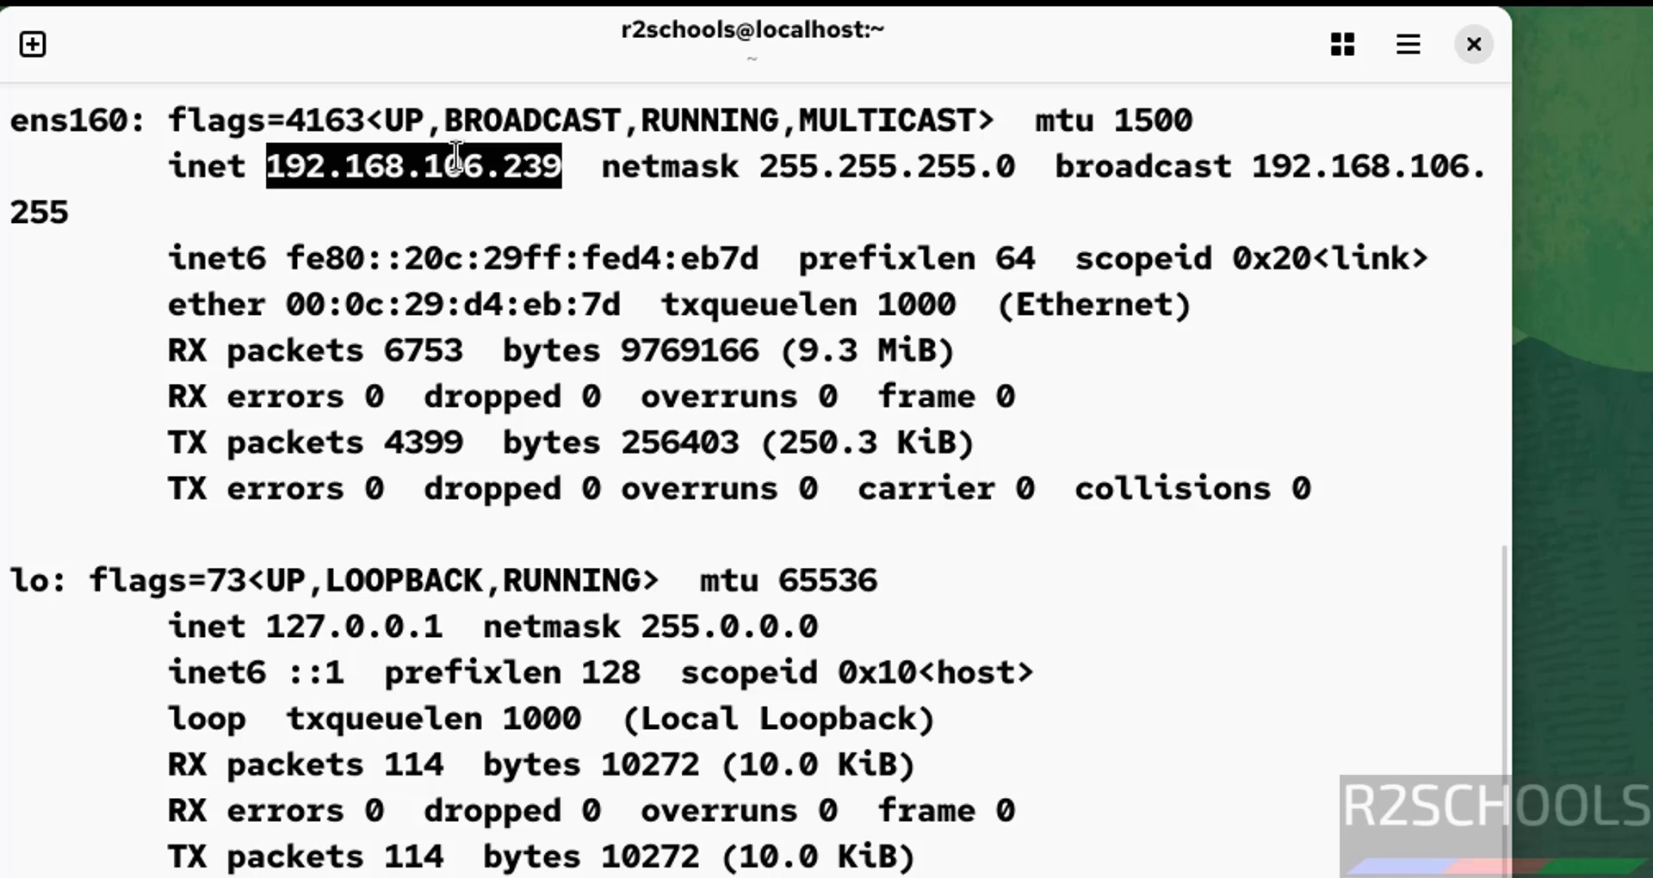
left_click(859, 699)
key("ctrl+l")
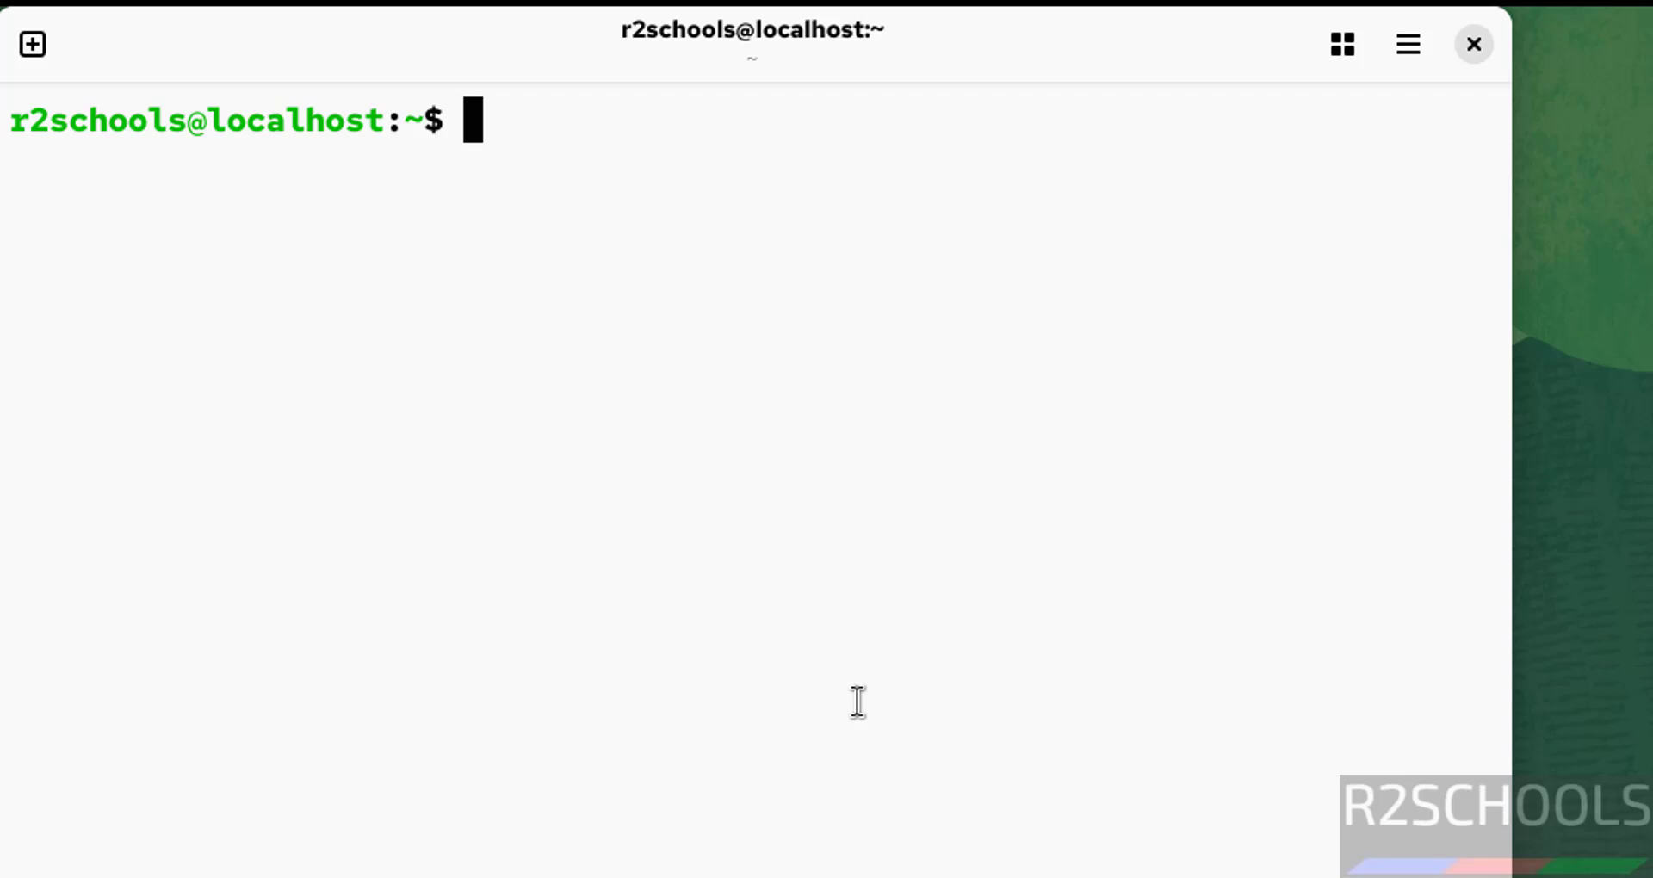
Run sudo dnf update && sudo dnf upgrade, answering y to upgrade xfsprogs and import Oracle's GPG keys.
type("sudo dnf u")
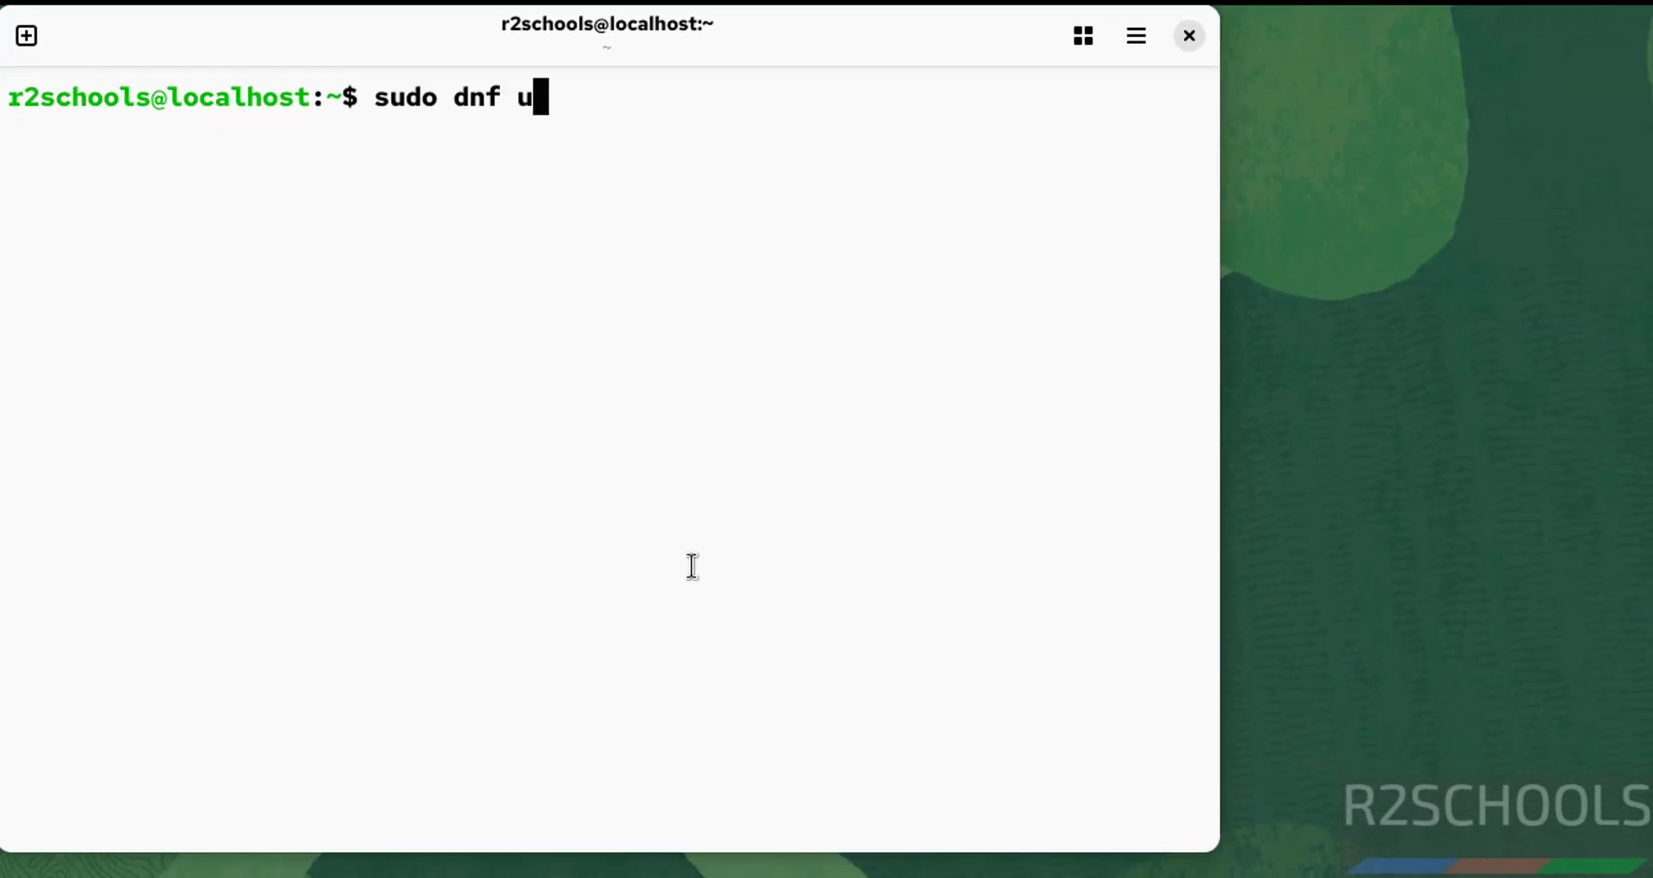
type("pdate && sud")
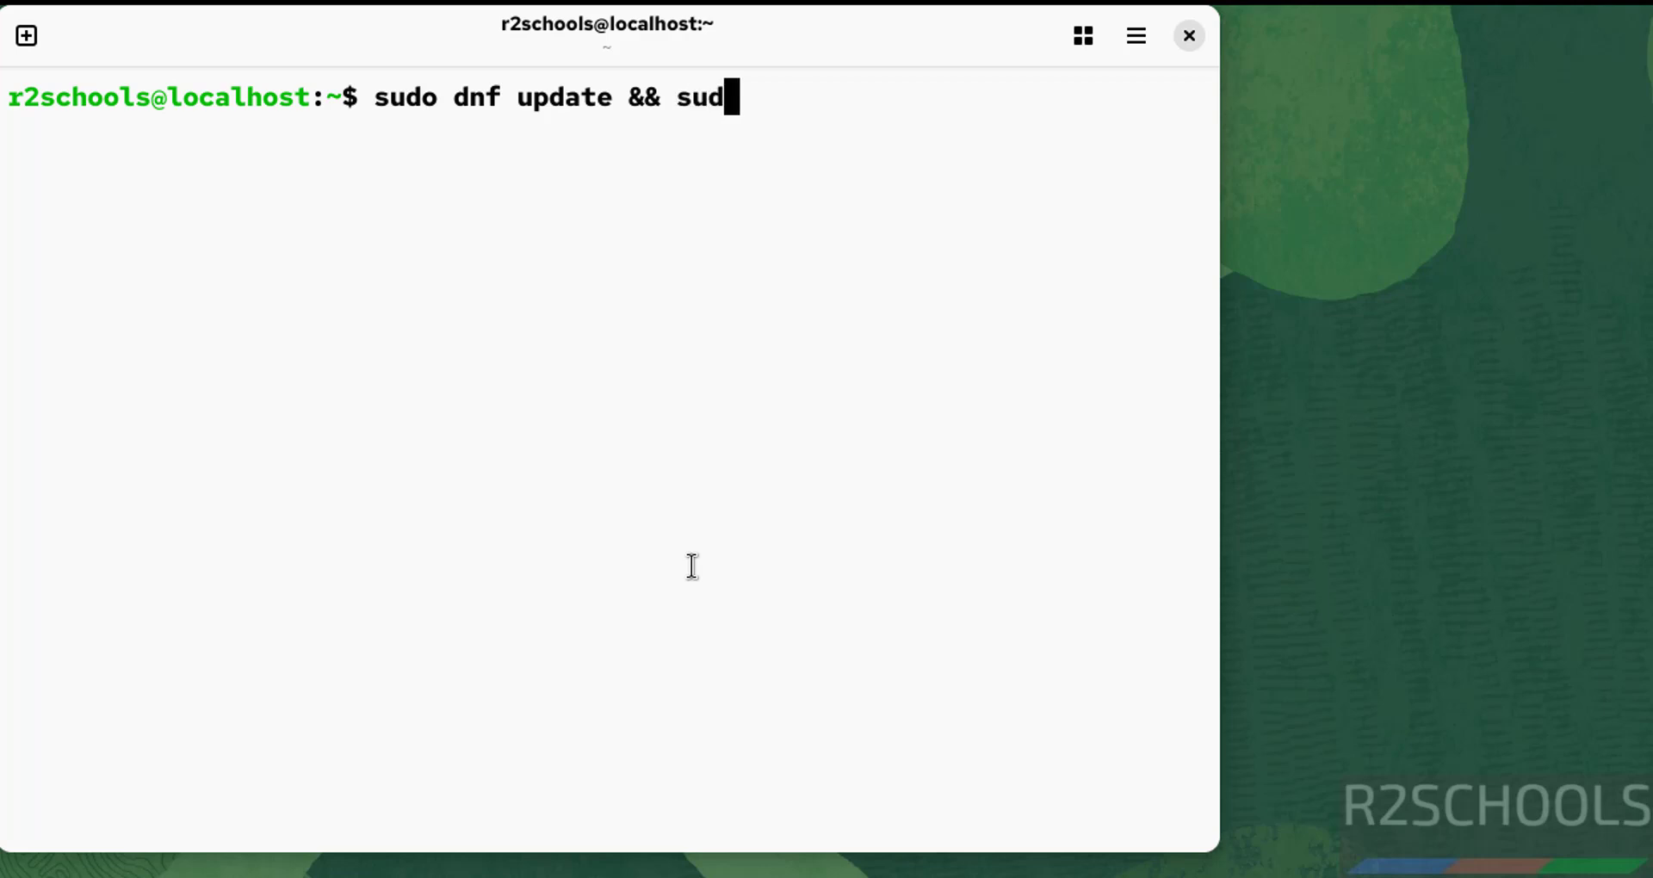
type("o dnf up")
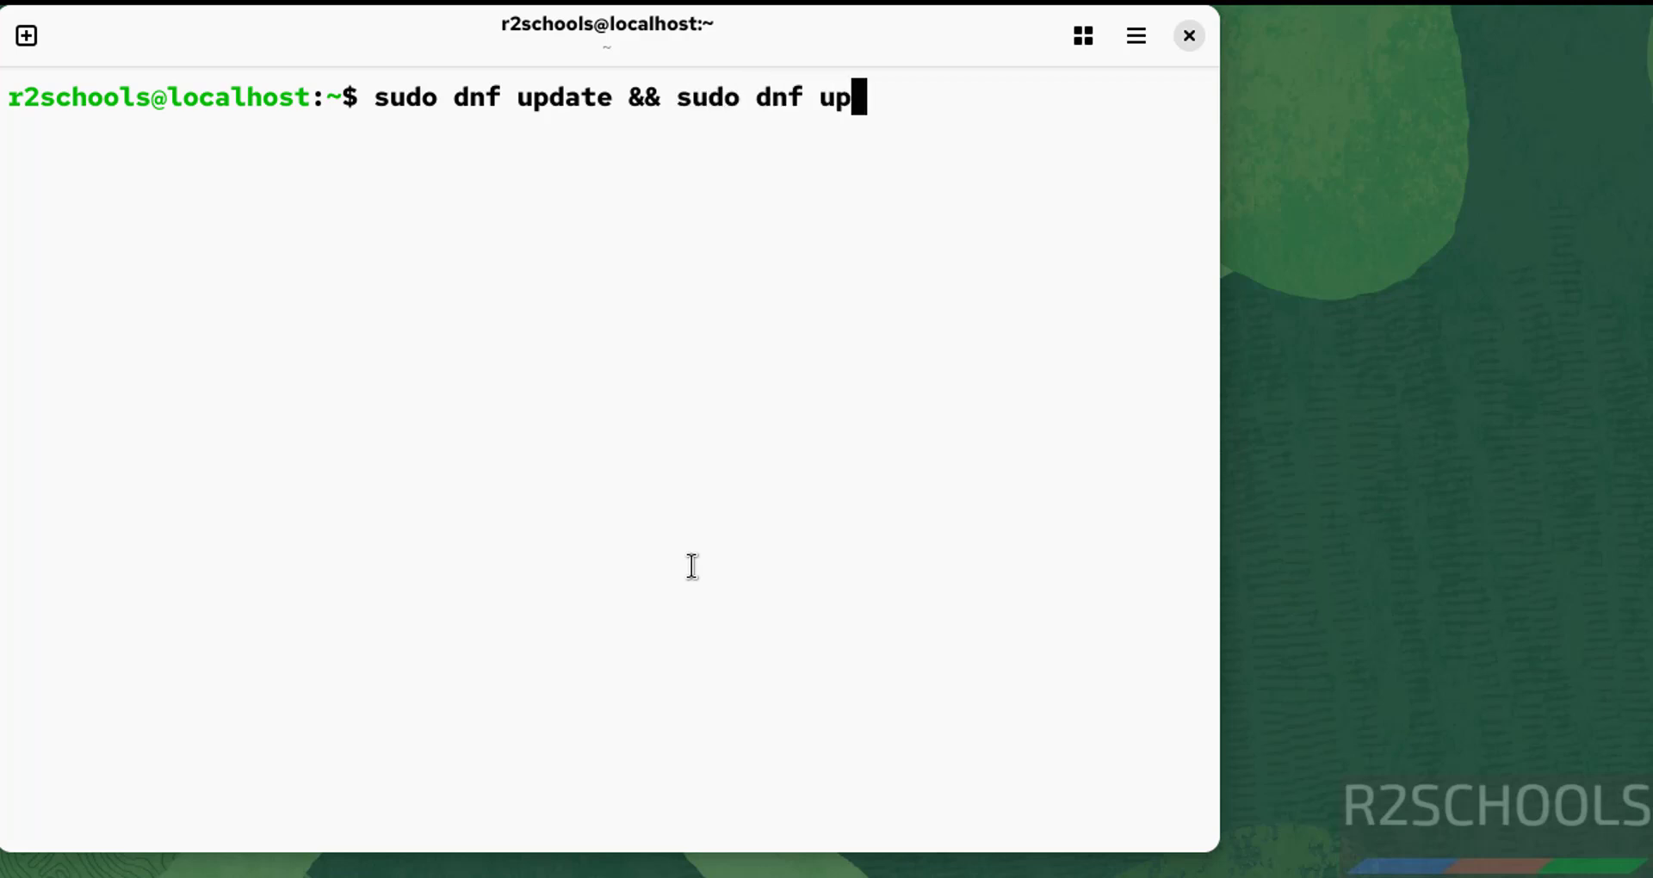
type("grade")
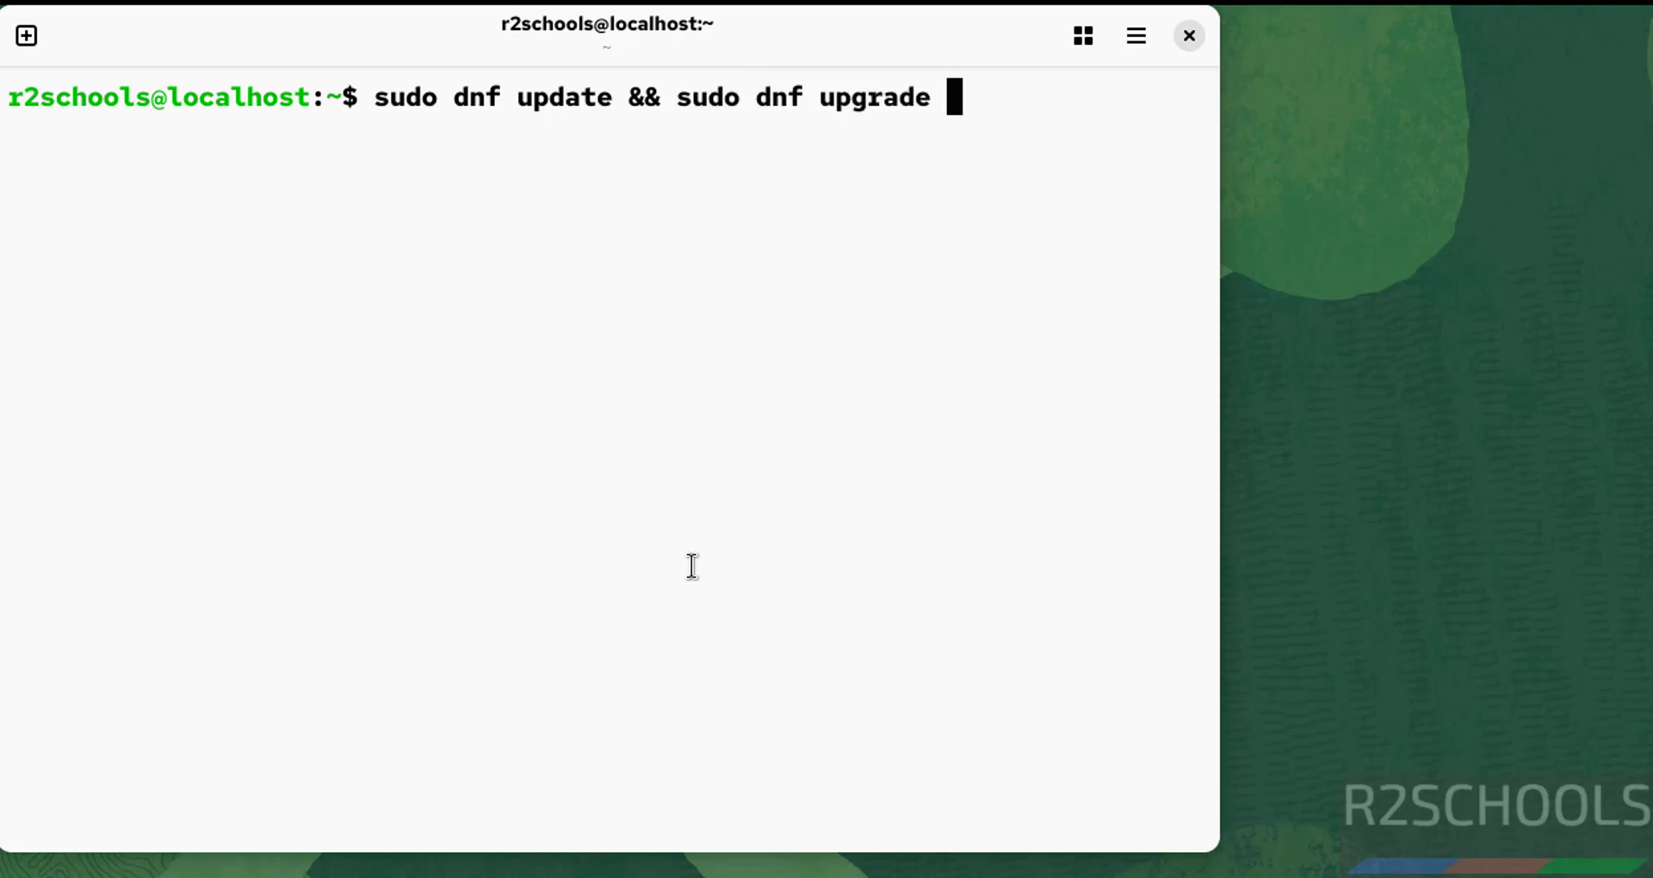
key("Return")
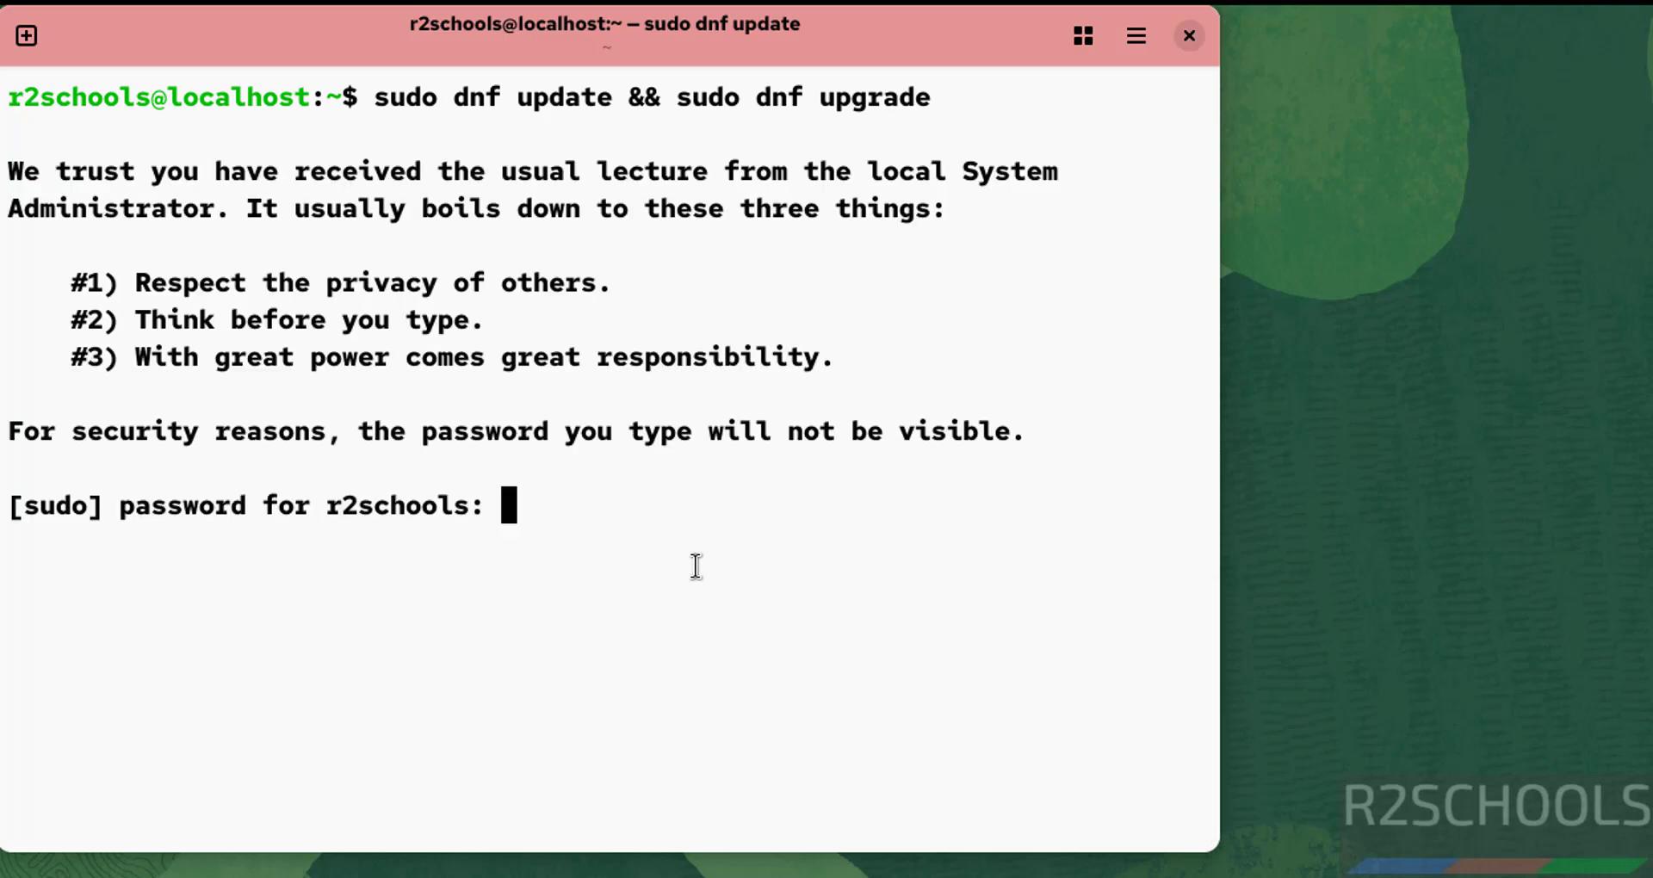
key("Return")
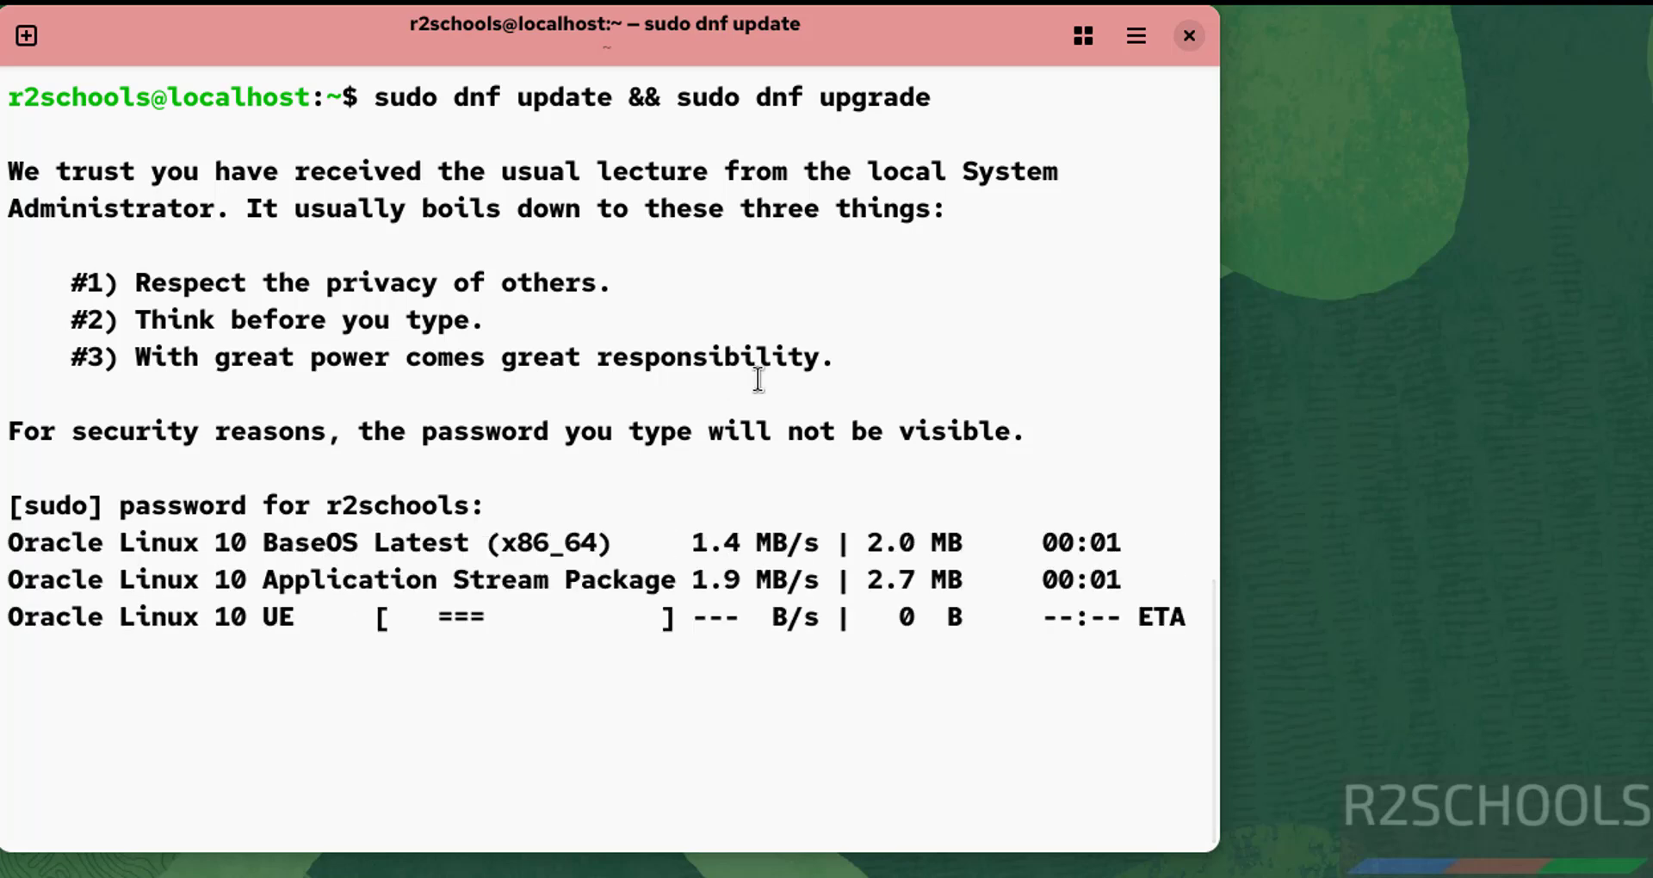
type("y")
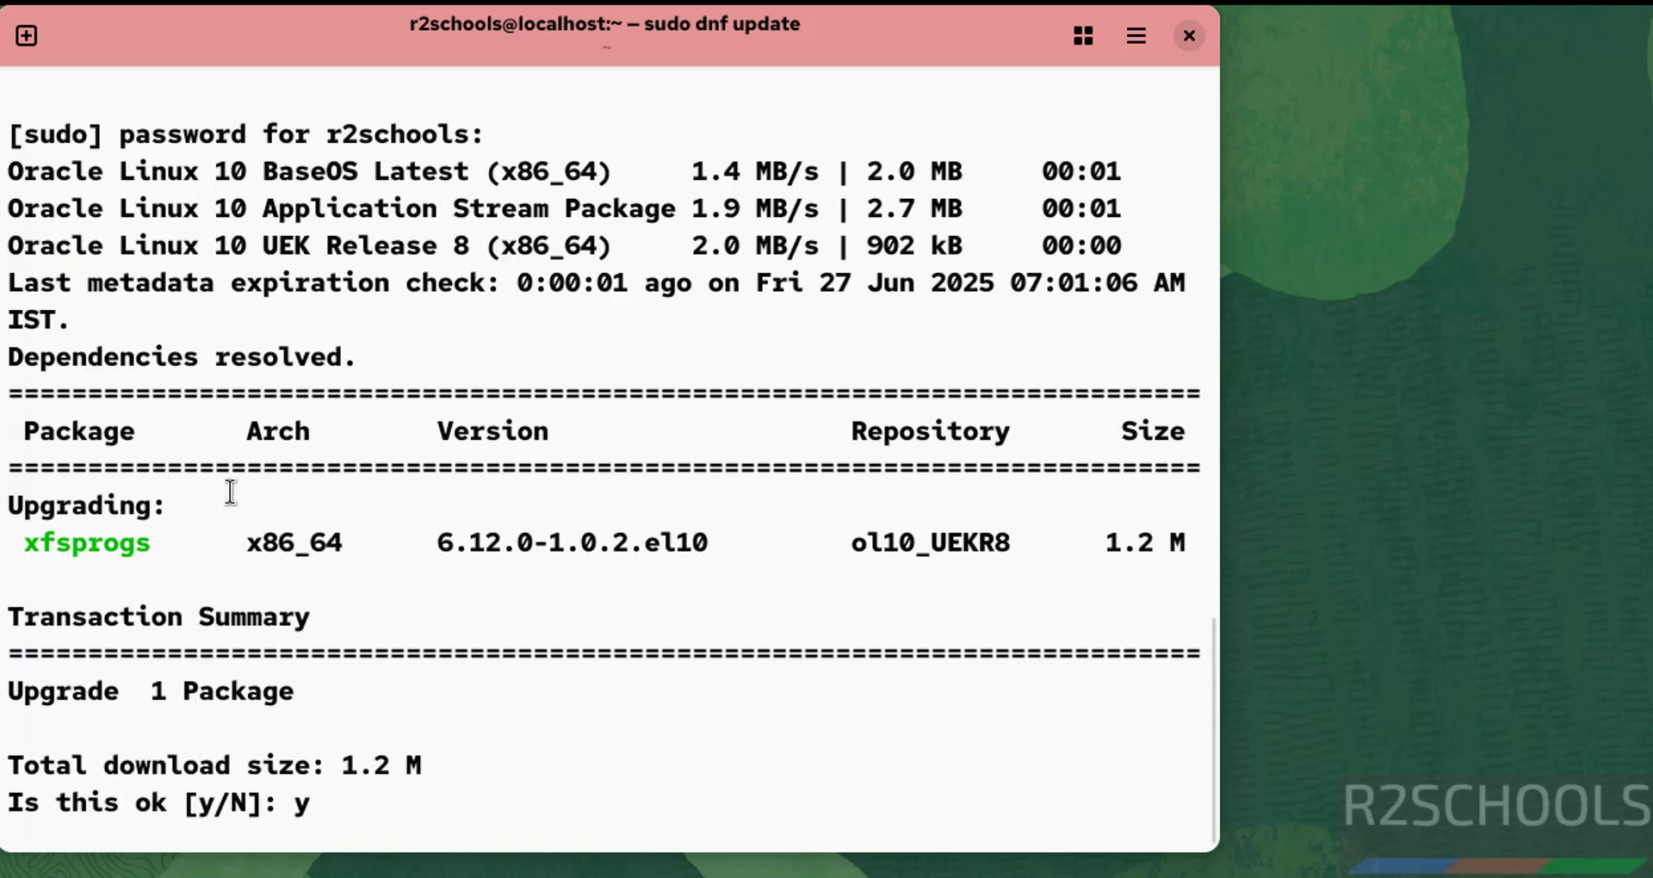
key("Return")
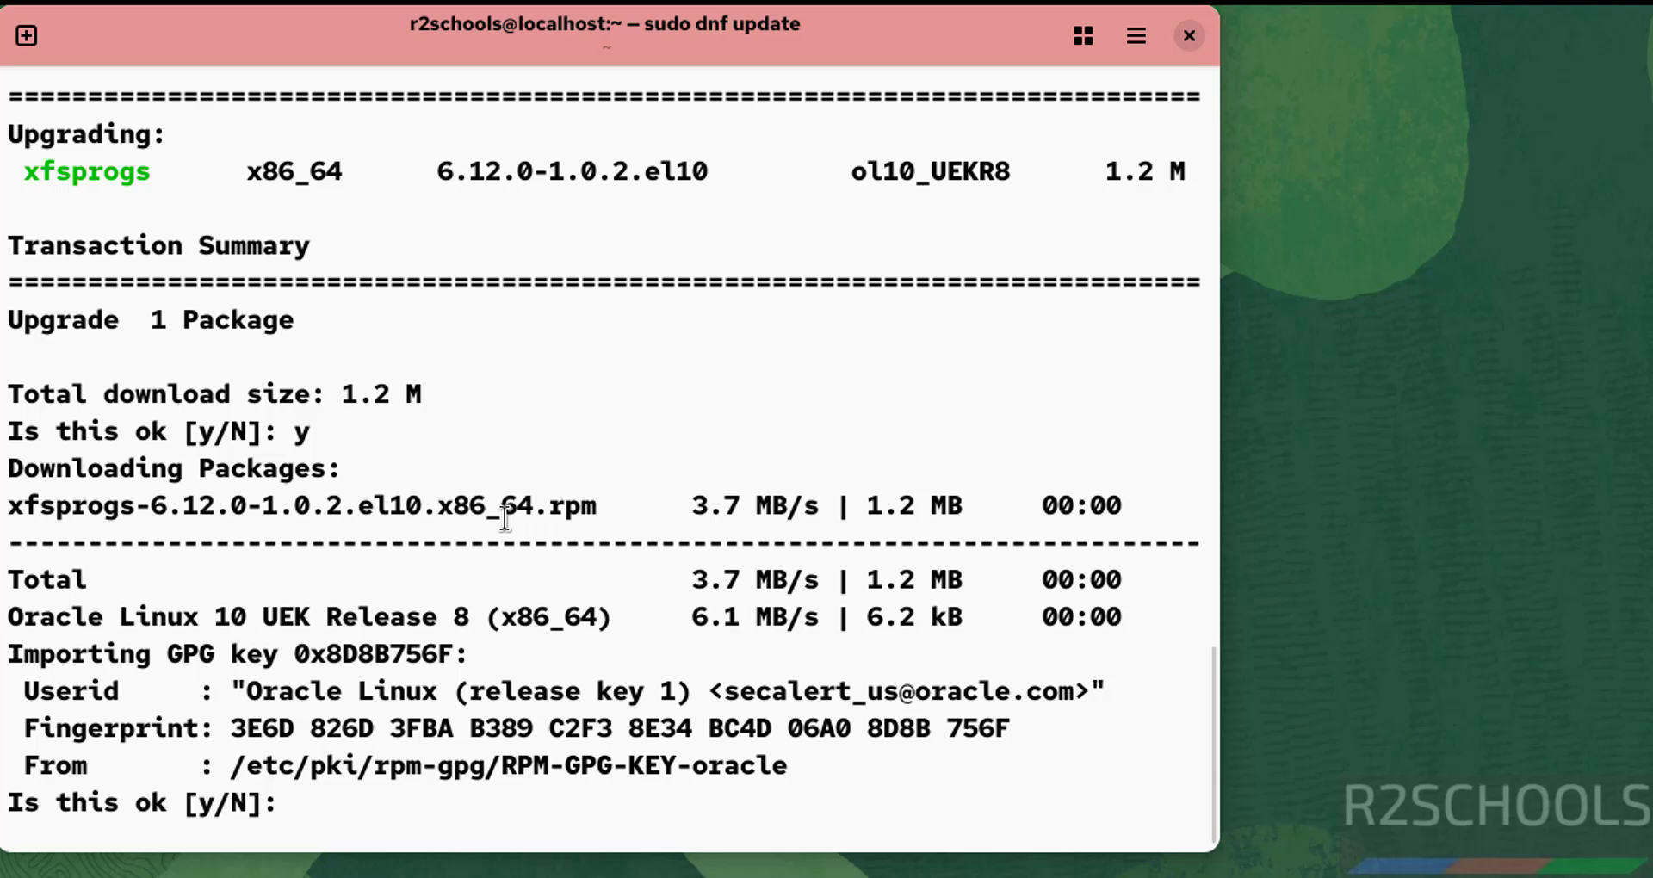
type("y")
key("Return")
type("y")
key("Return")
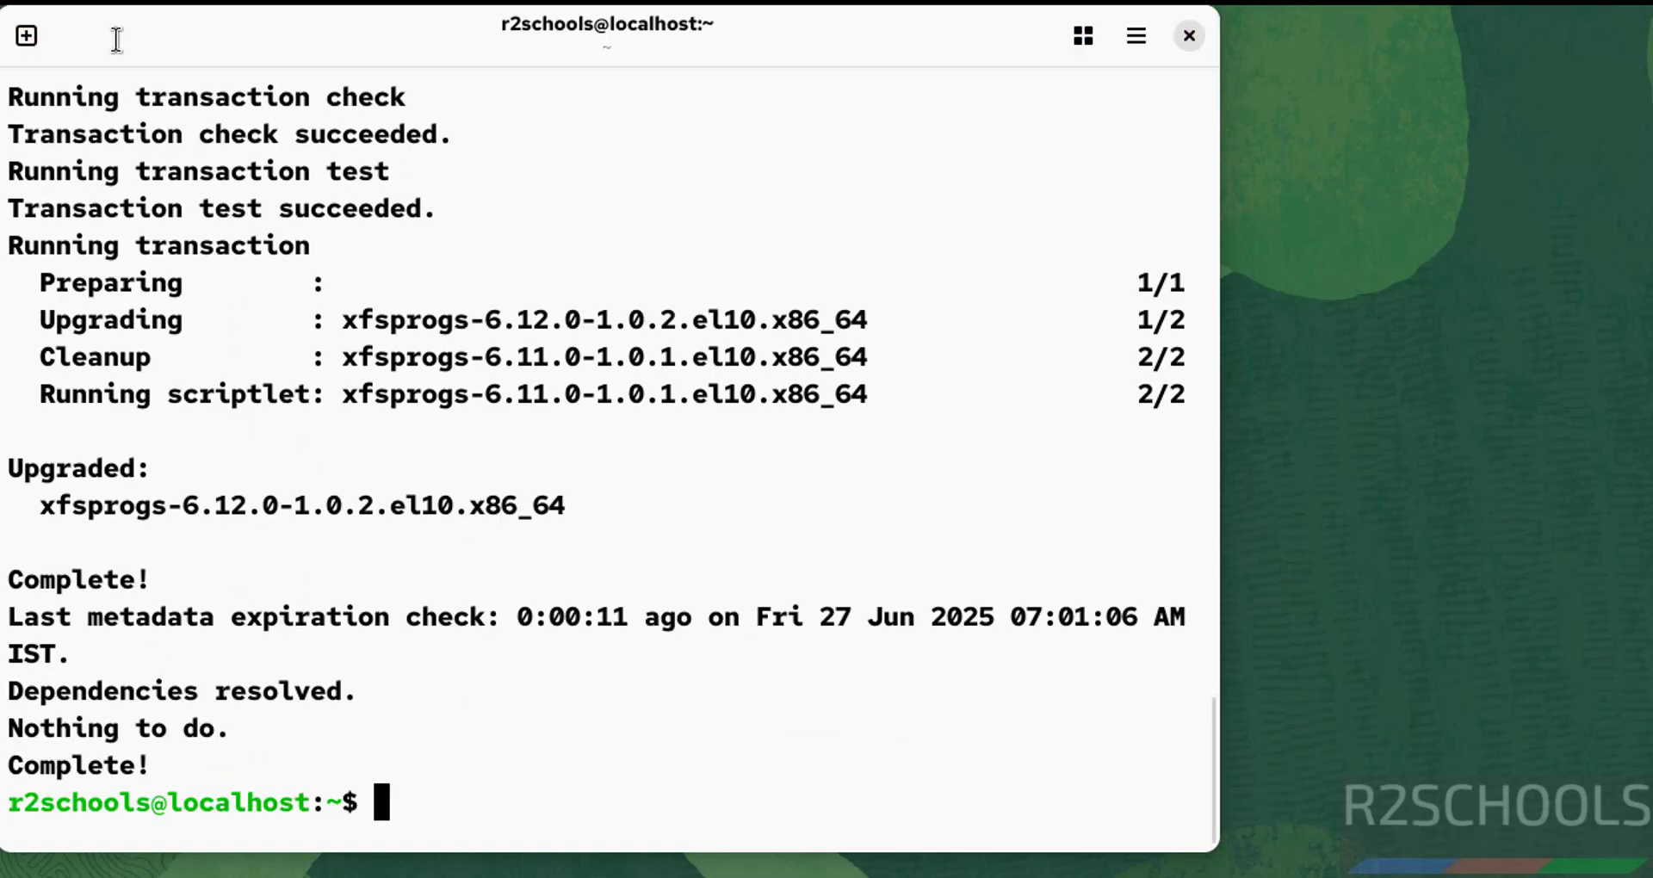
Show and dismiss the Activities app grid, then clear the terminal screen.
mouse_move(38, 3)
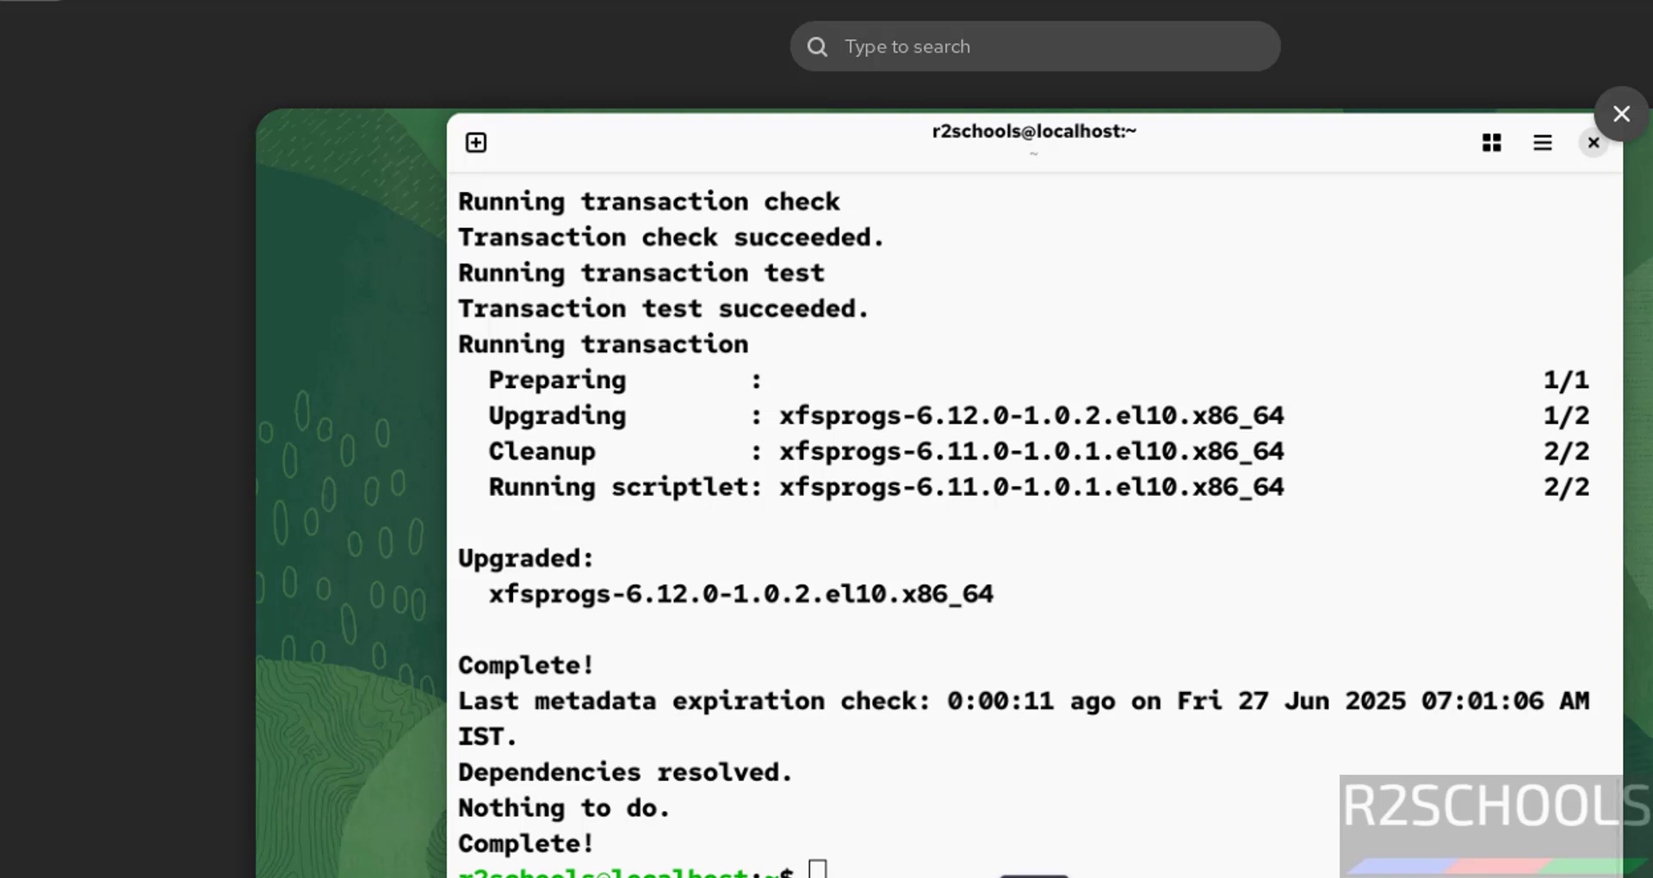
key("super")
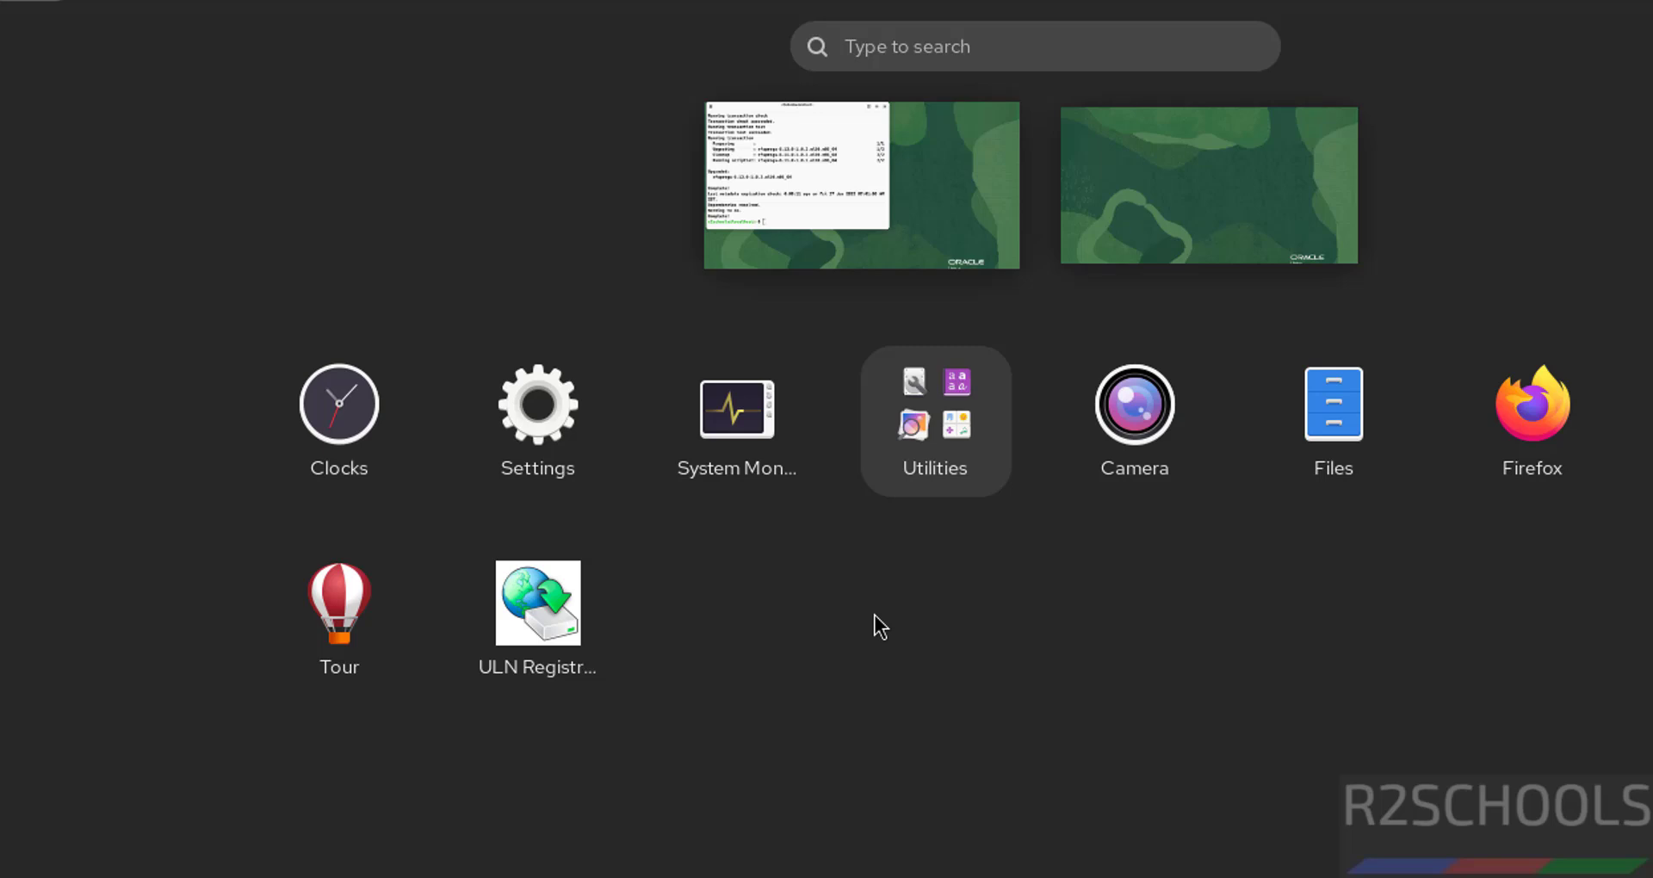
key("super")
key("ctrl+l")
Run java --version to confirm Java is missing, cancelling the offer to install it.
type("j")
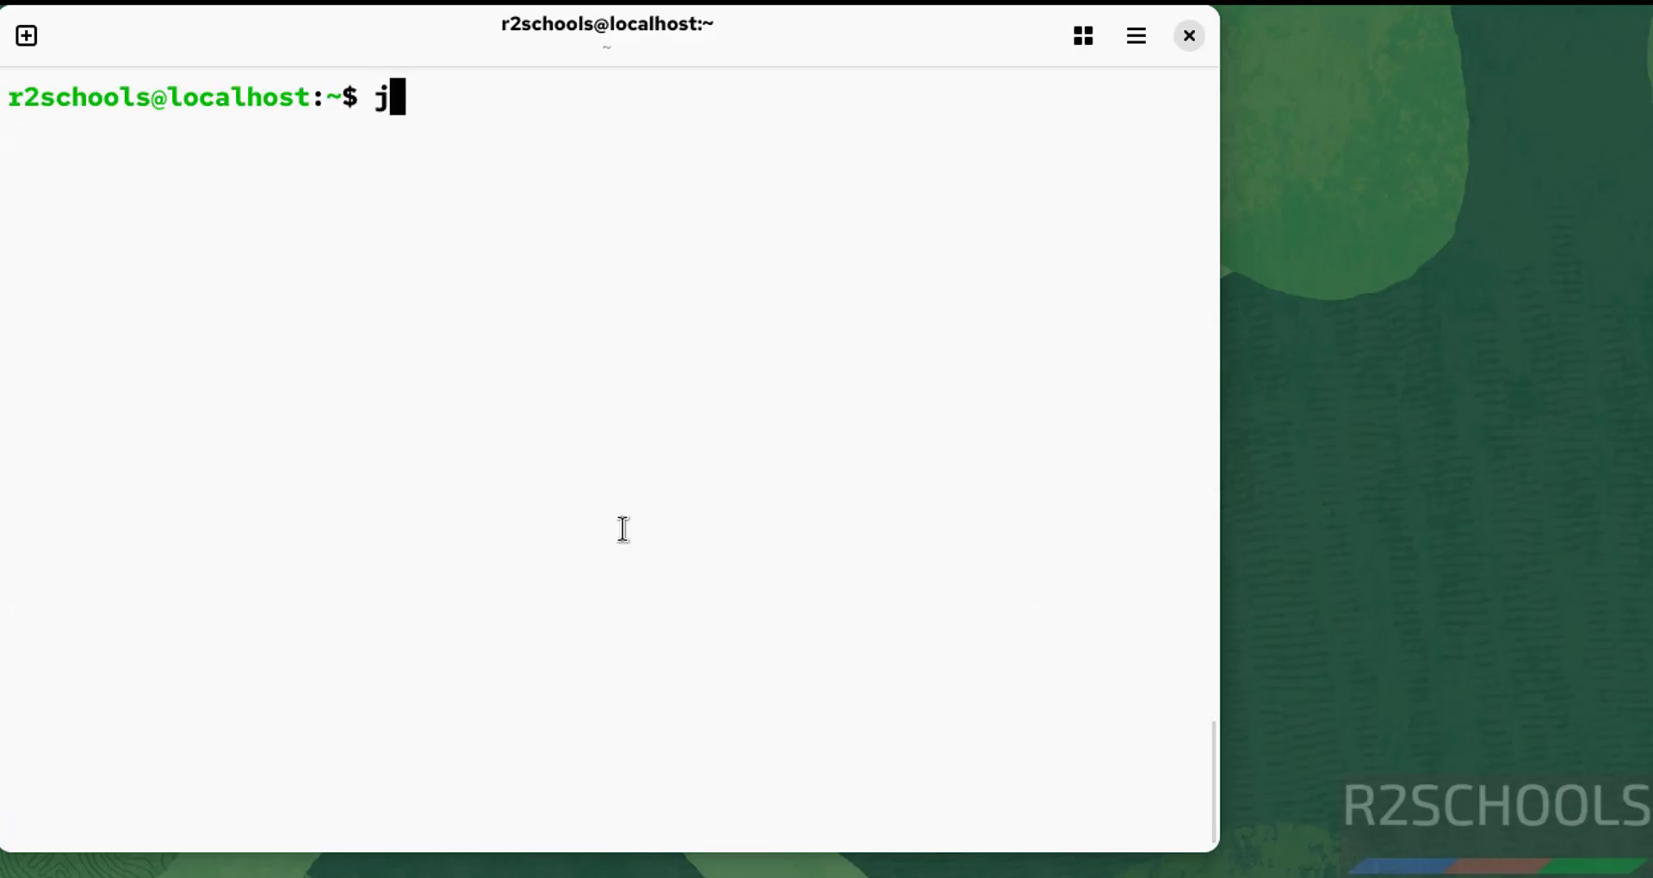
type("av 0")
key("BackSpace")
key("BackSpace")
type("a ")
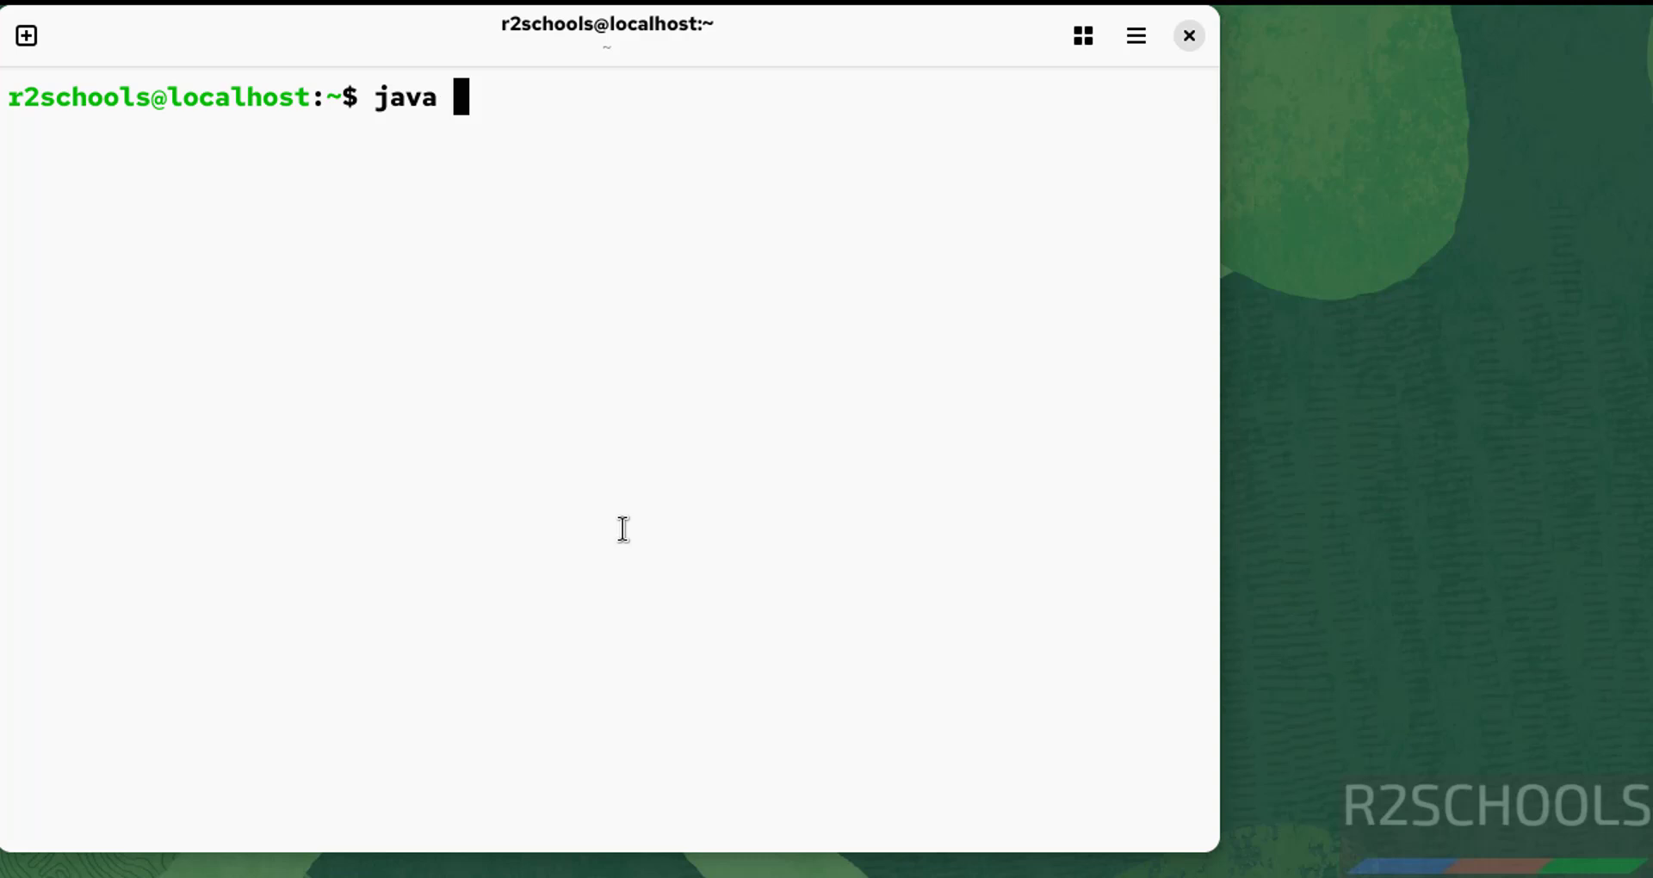
type("--version")
key("Return")
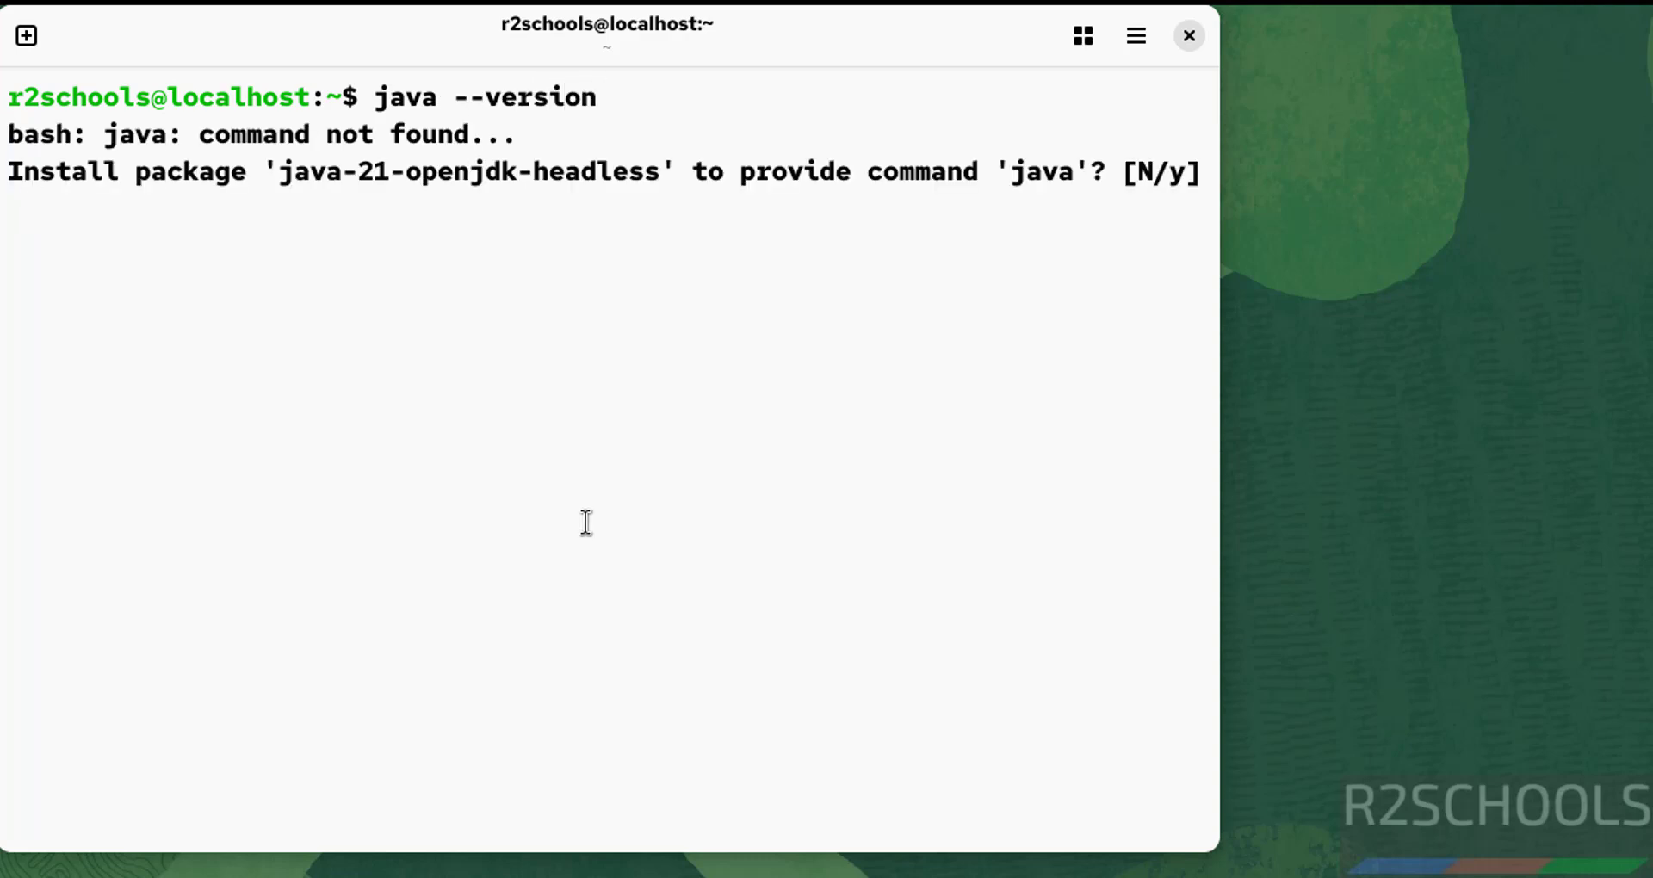
key("ctrl+c")
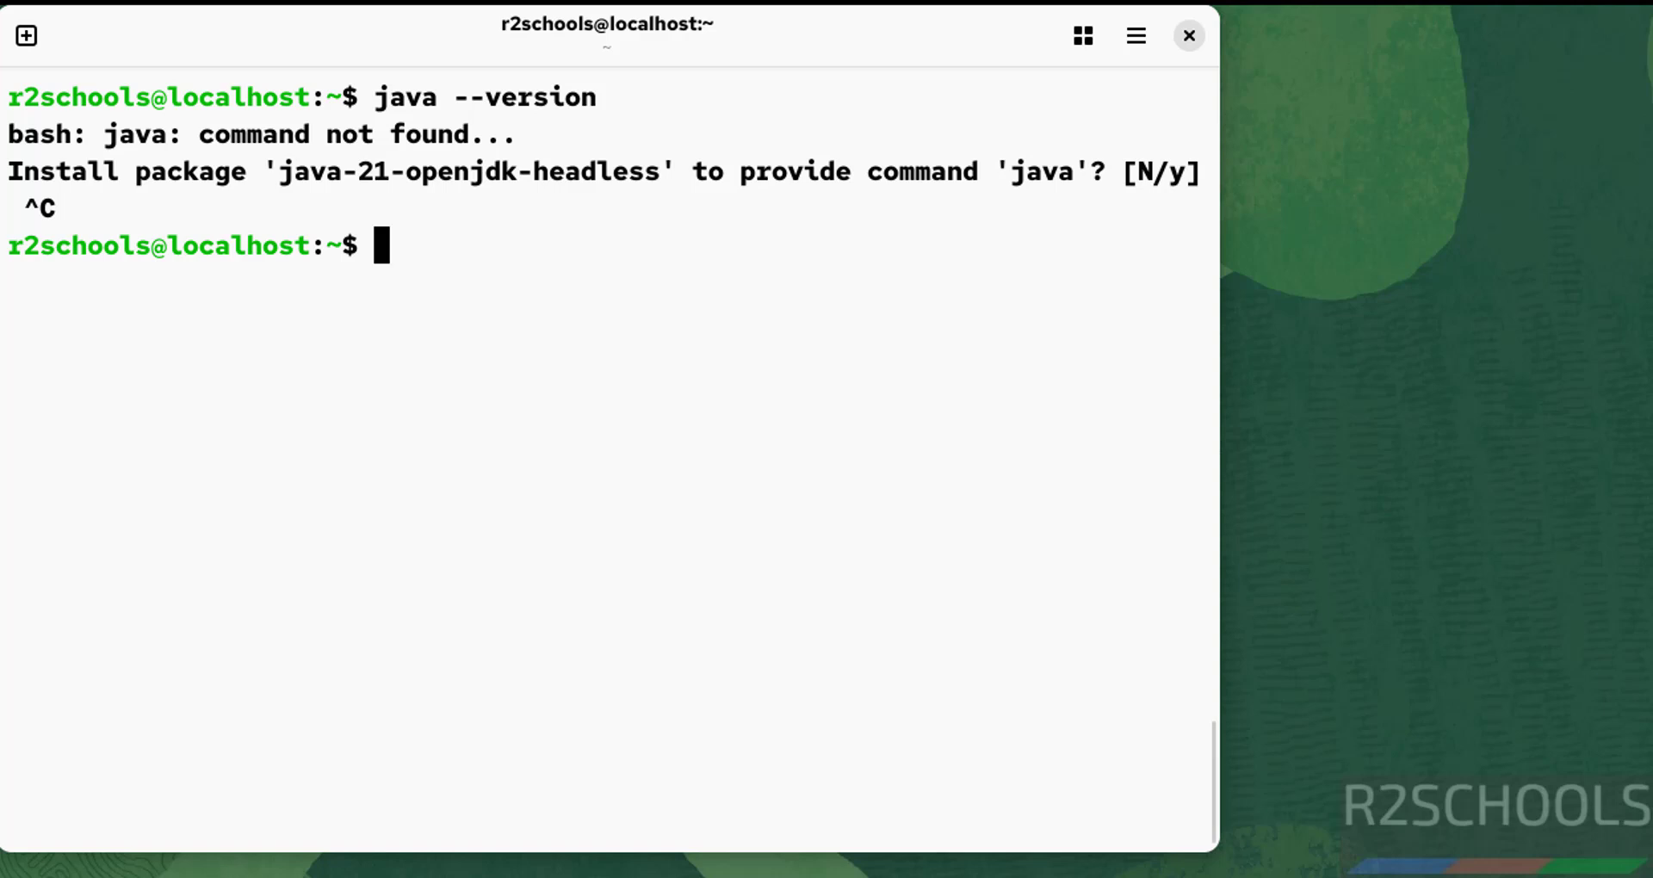
Start and exit the python3 interpreter to confirm Python 3.12.9, then clear the screen.
type("python3")
key("Return")
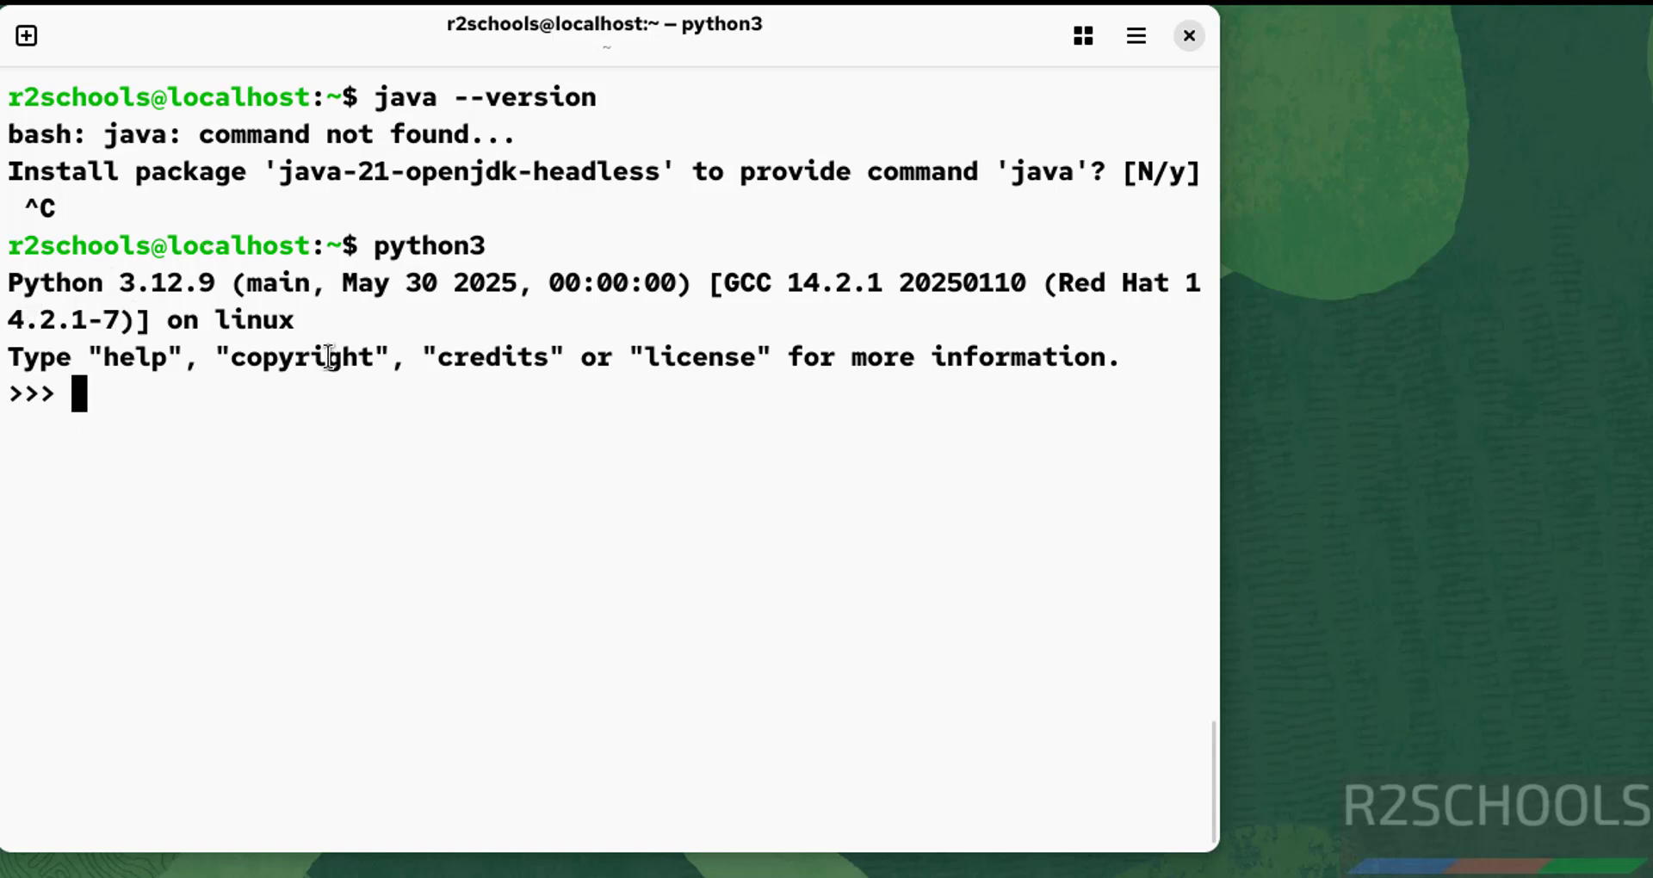
key("ctrl+d")
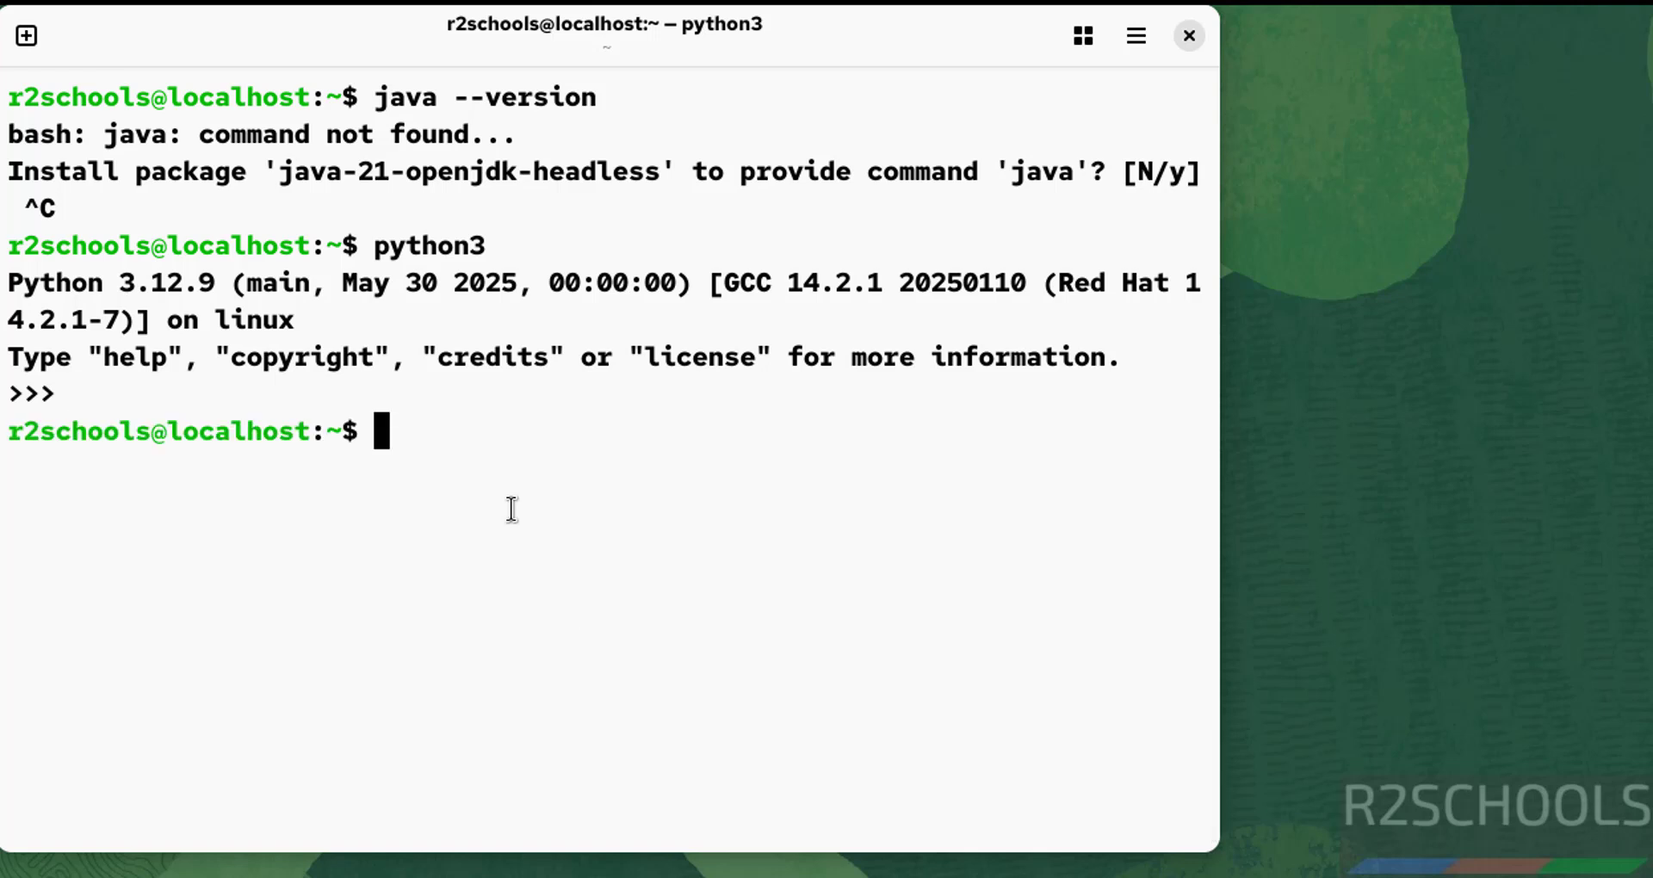
key("ctrl+l")
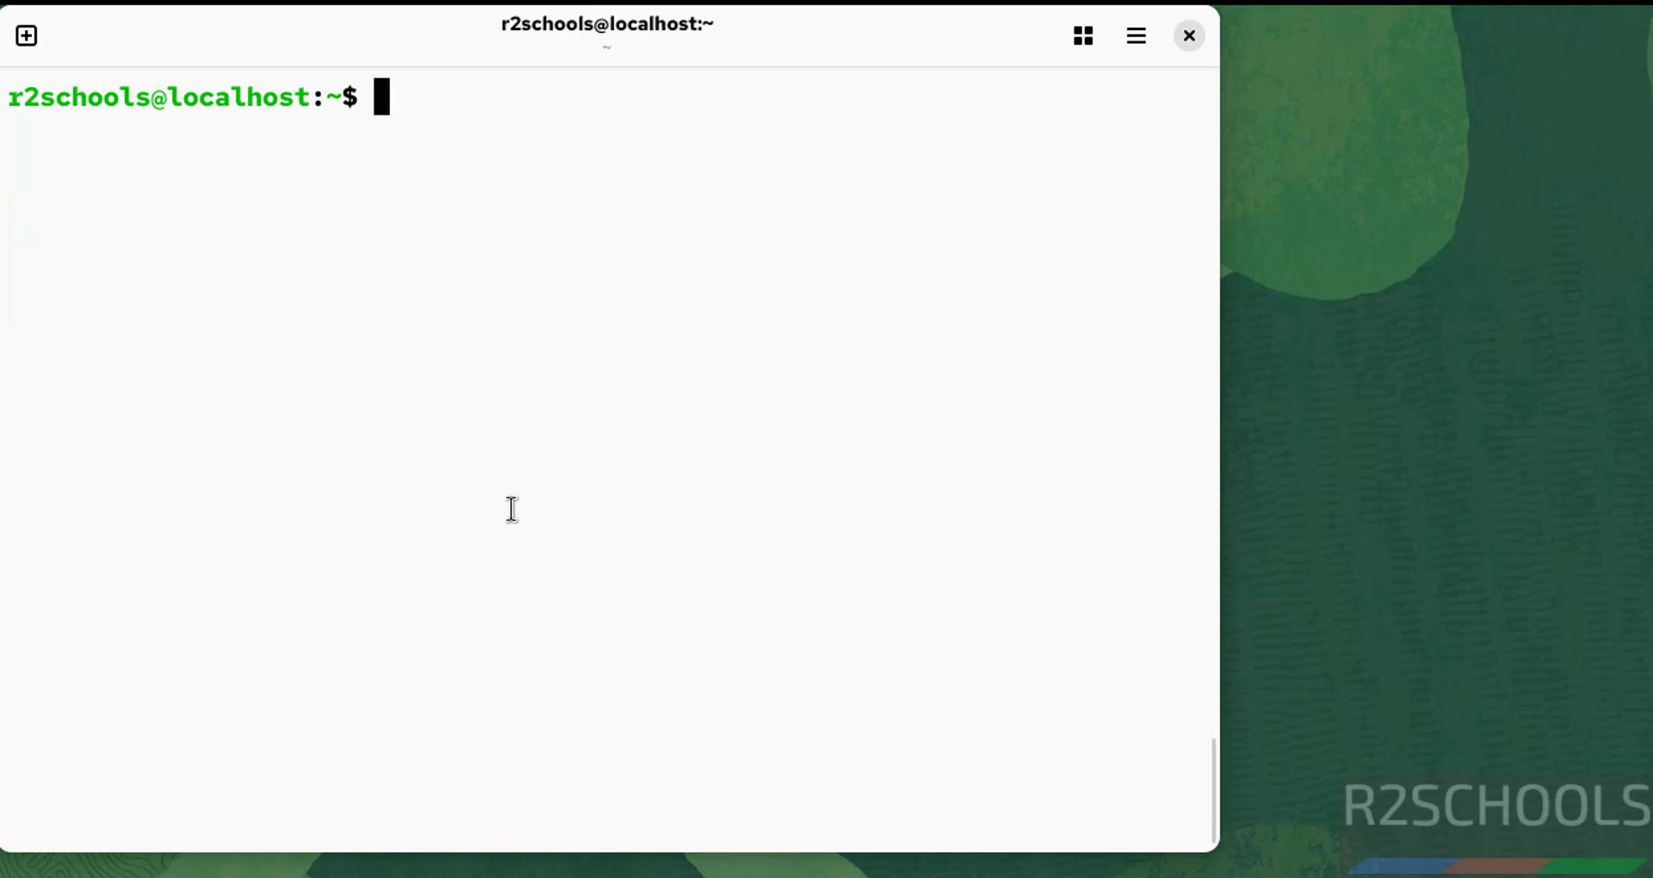